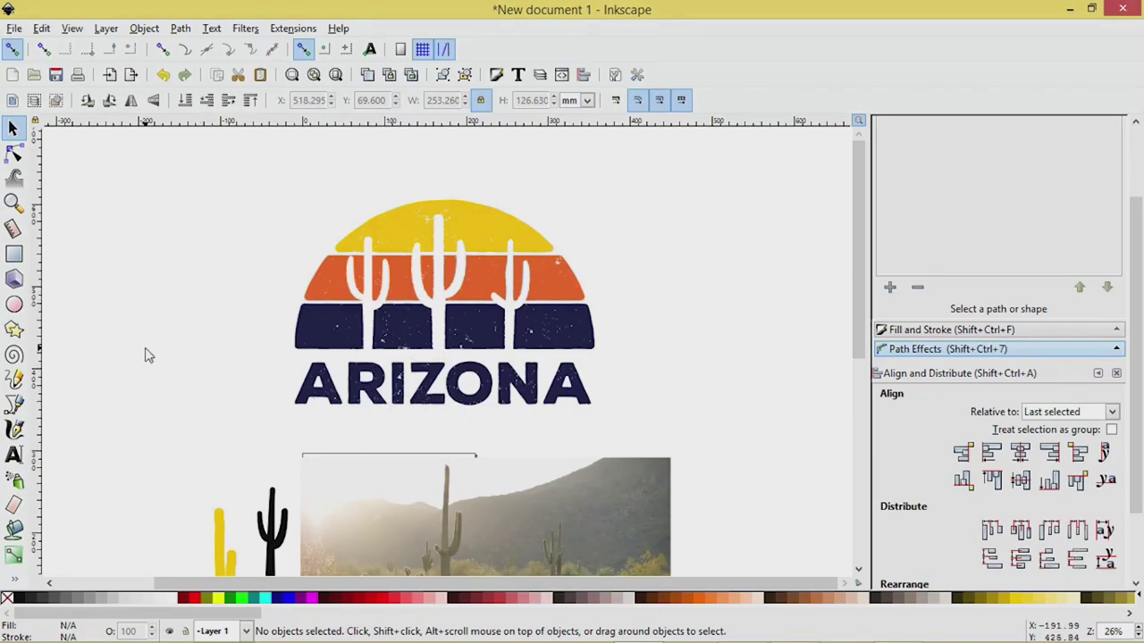
# - Pick the Marker calligraphy preset and inspect the yellow and black cactus shapes
pyautogui.scroll(-5, 149, 356)
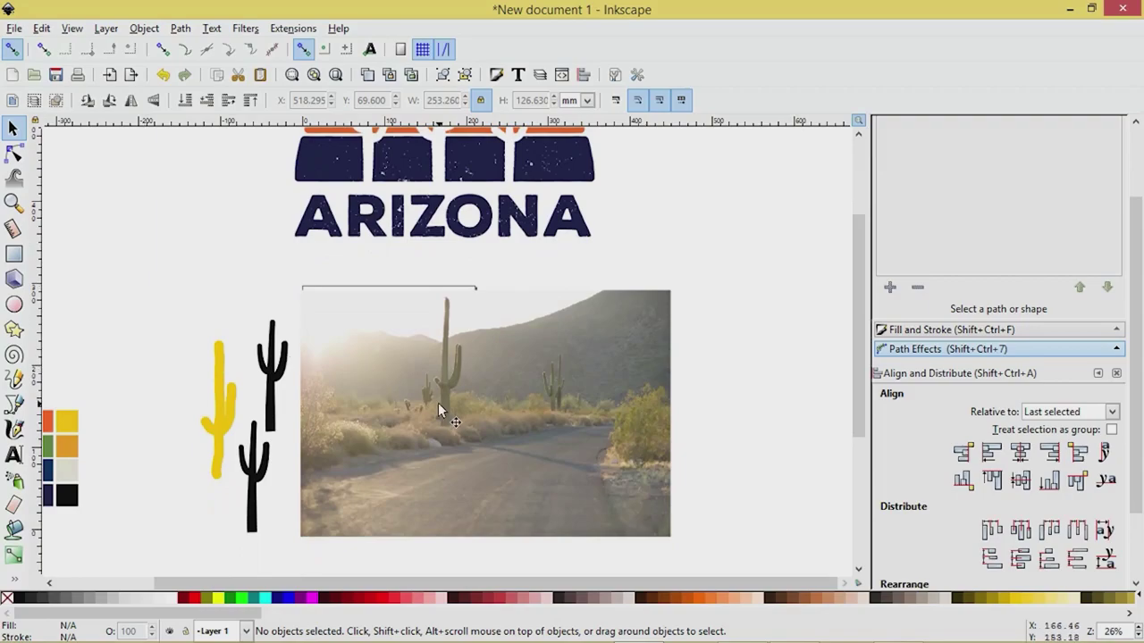
pyautogui.scroll(1, 438, 404)
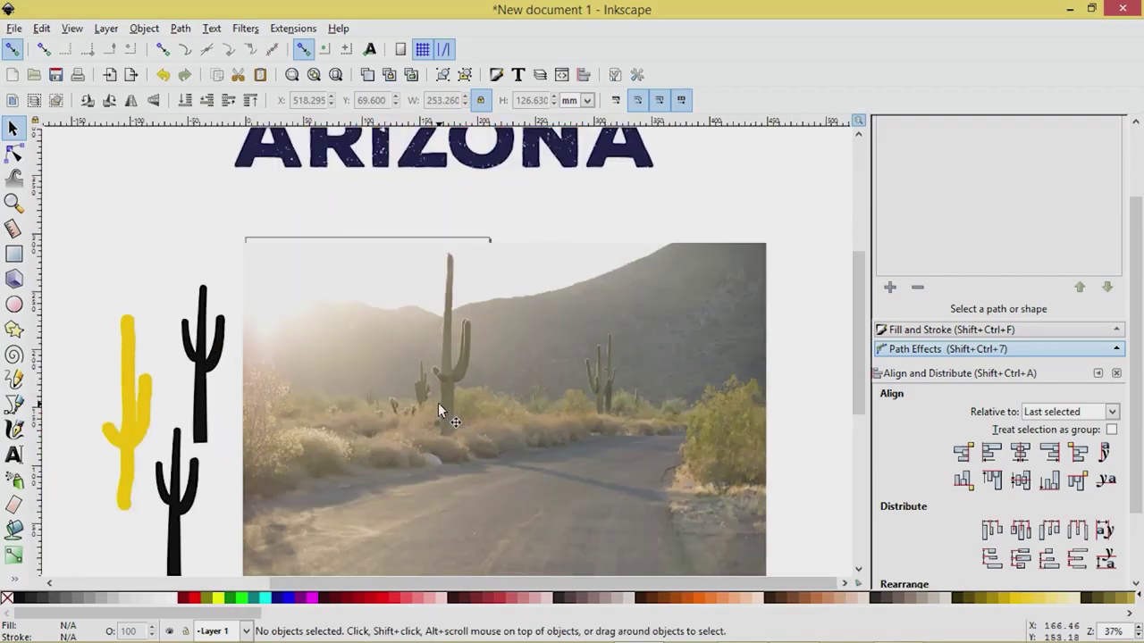
pyautogui.click(145, 417)
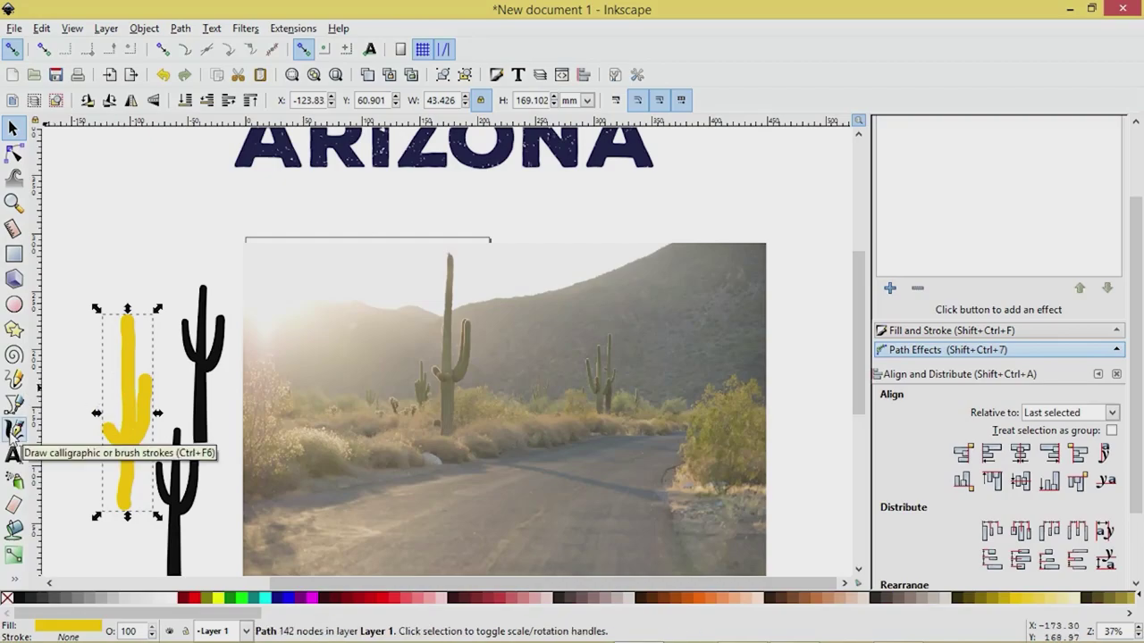
pyautogui.click(14, 430)
pyautogui.click(65, 102)
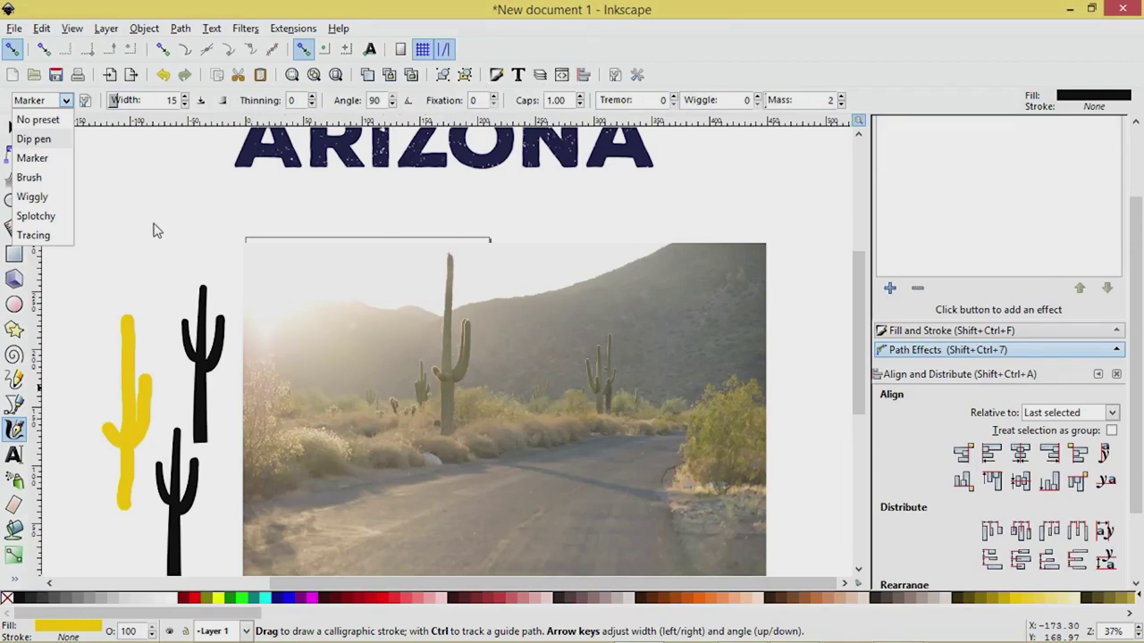
pyautogui.click(132, 362)
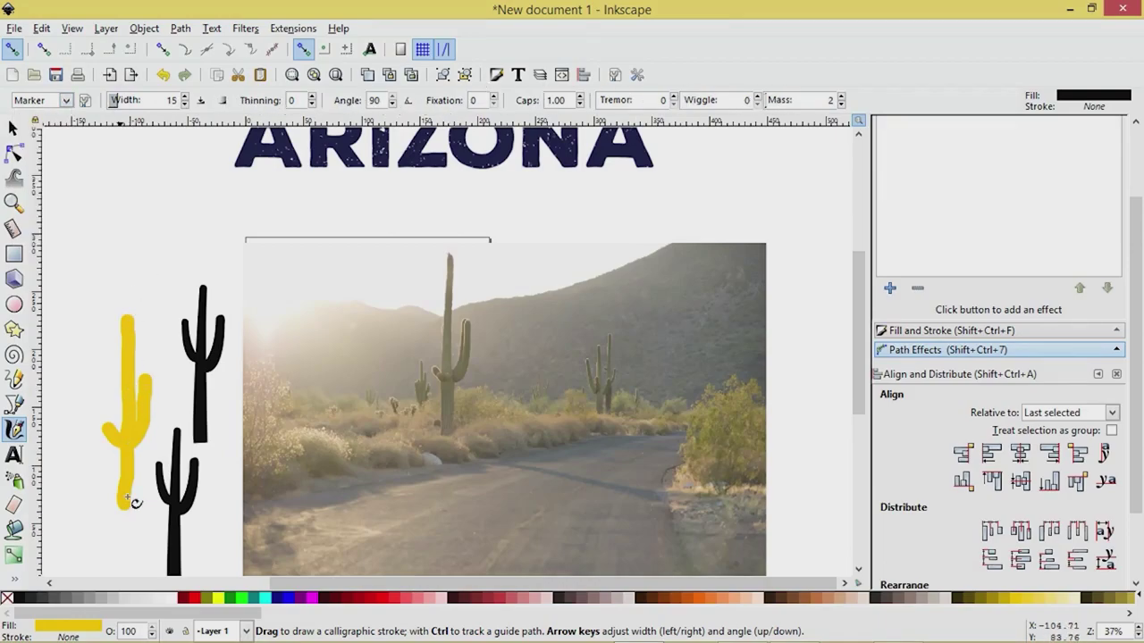
pyautogui.click(13, 128)
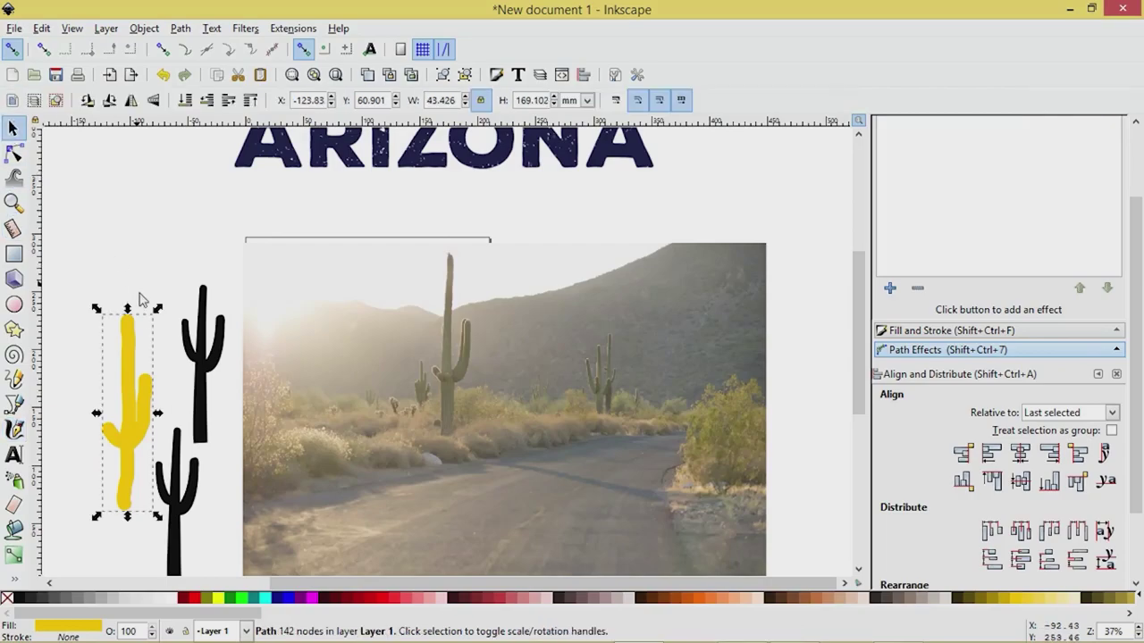
pyautogui.click(205, 375)
pyautogui.click(199, 420)
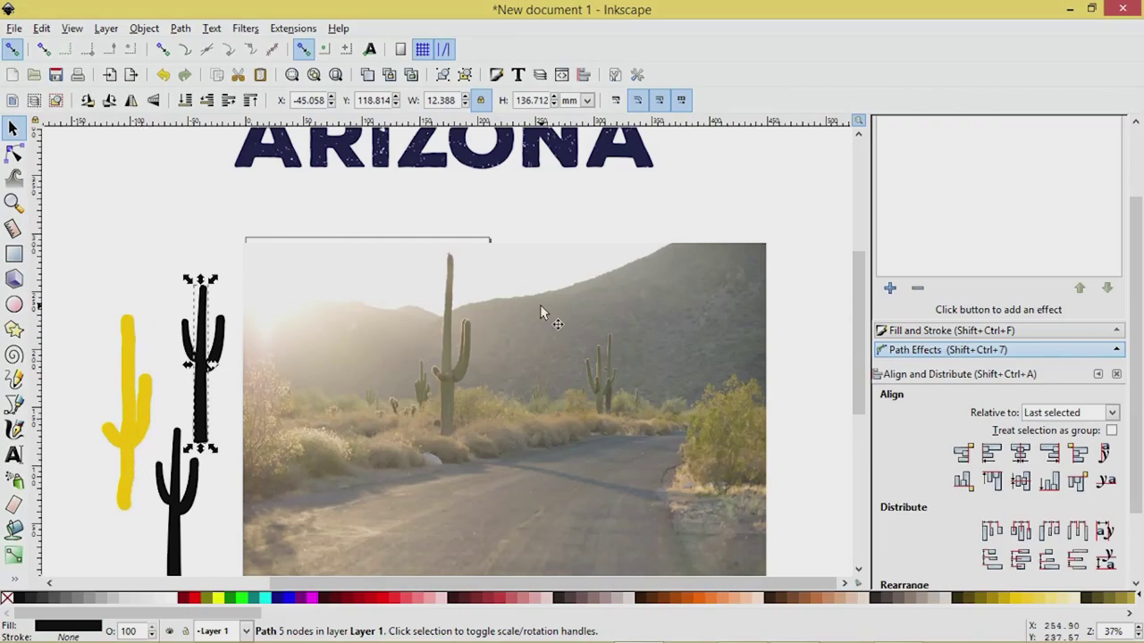
# - Trace the tall saguaro's trunk with Bezier nodes from its base, over the top and down the left side
pyautogui.keyDown('ctrl'); pyautogui.scroll(1, 447, 393); pyautogui.keyUp('ctrl')
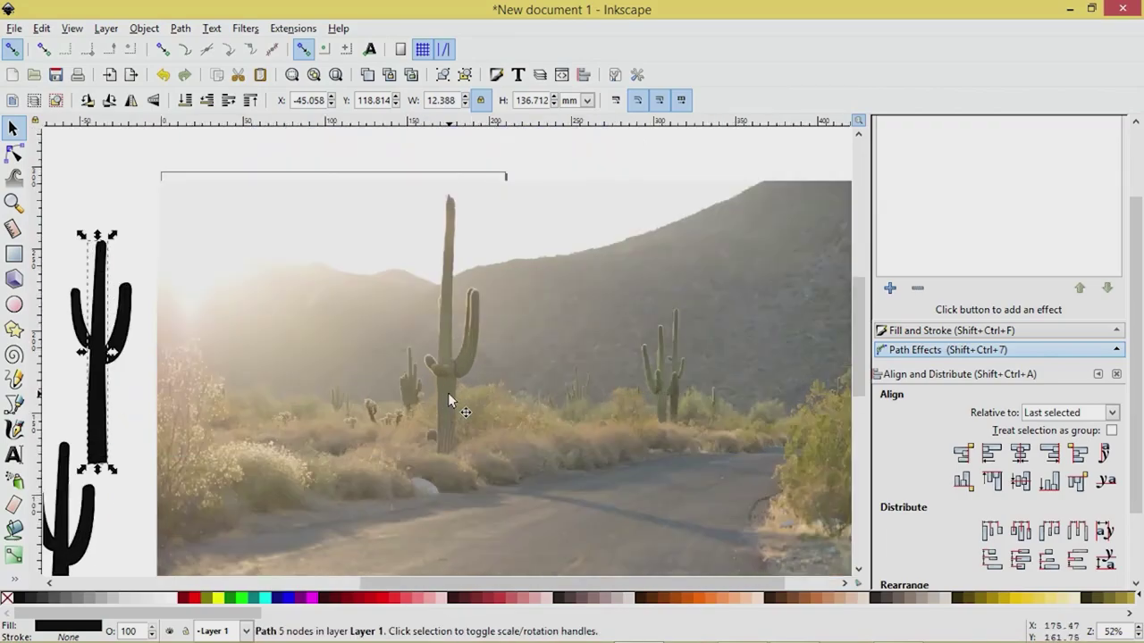
pyautogui.keyDown('ctrl'); pyautogui.scroll(1, 450, 399); pyautogui.keyUp('ctrl')
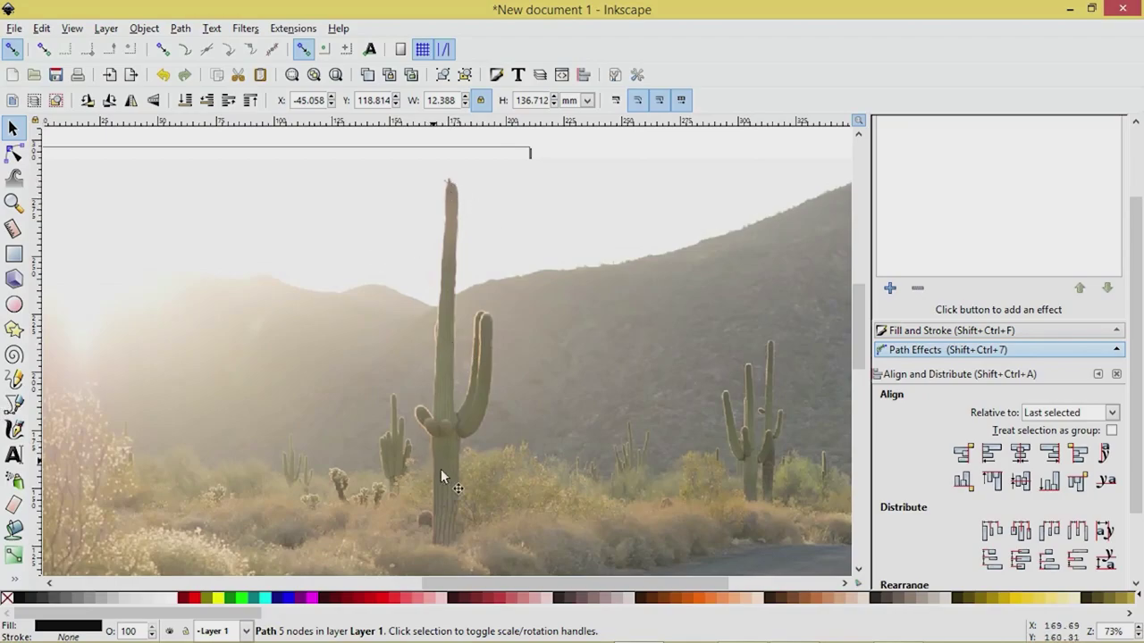
pyautogui.click(13, 405)
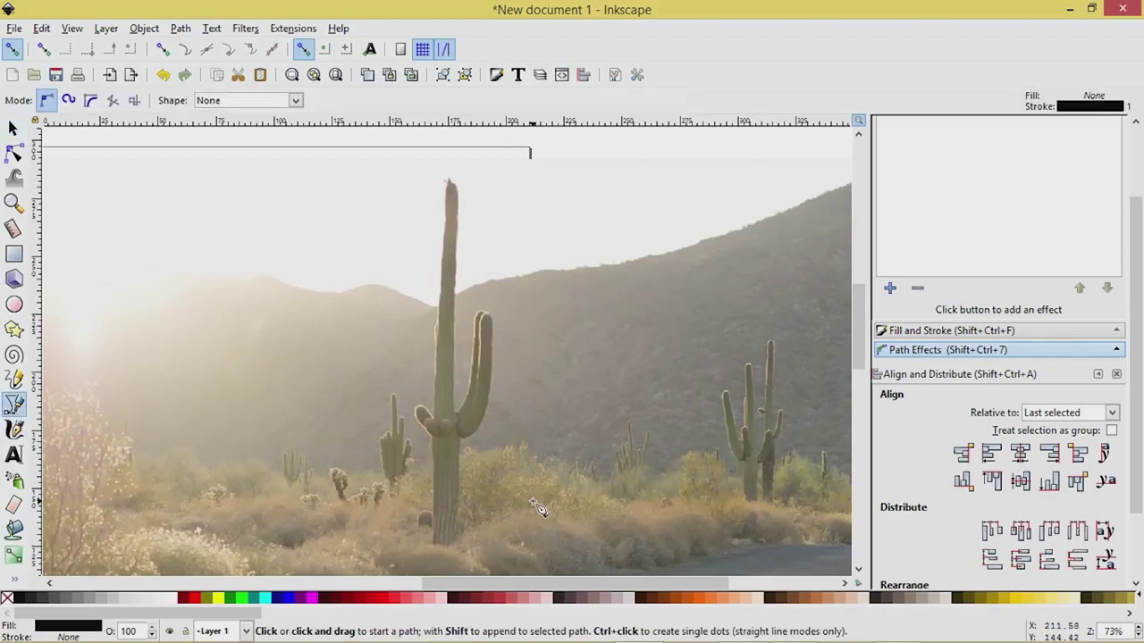
pyautogui.click(457, 546)
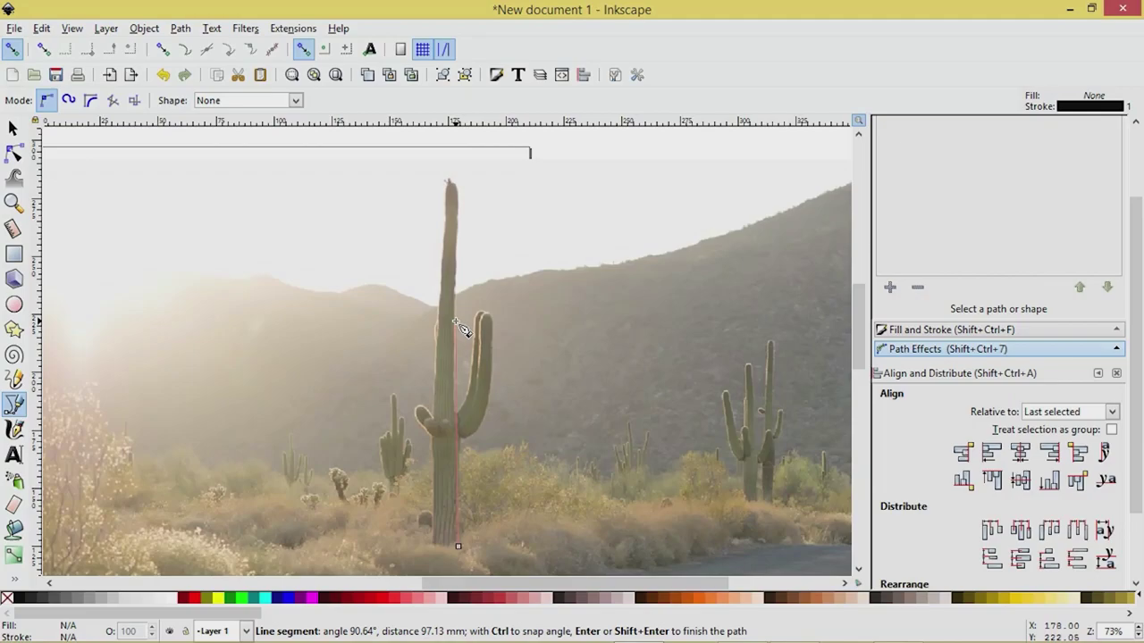
pyautogui.moveTo(454, 321); pyautogui.dragTo(455, 301)
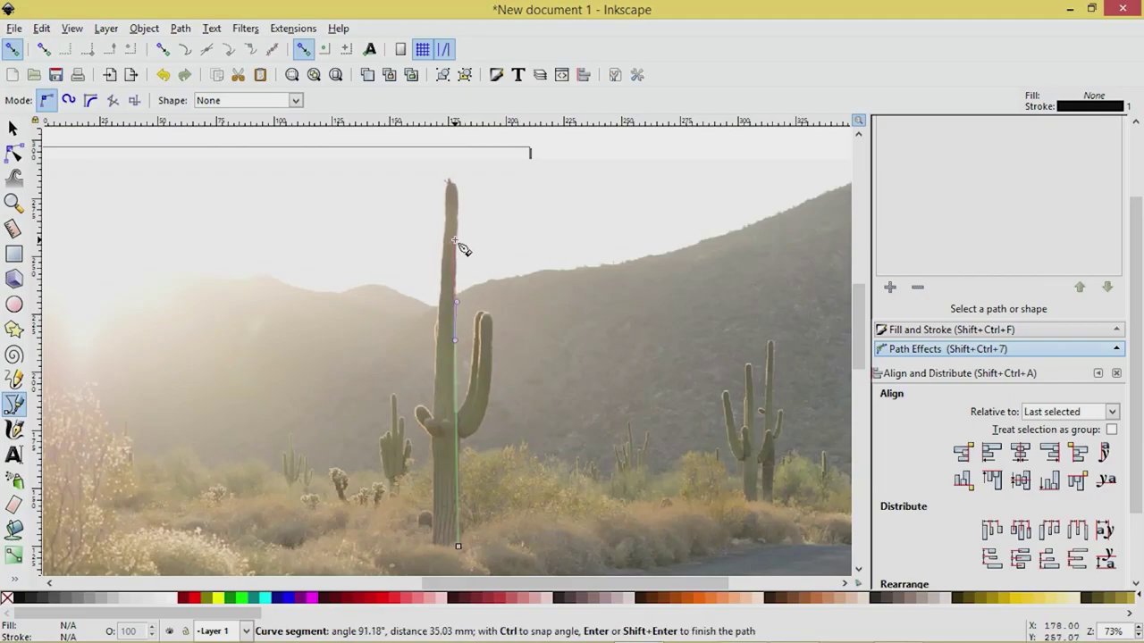
pyautogui.scroll(3, 454, 243)
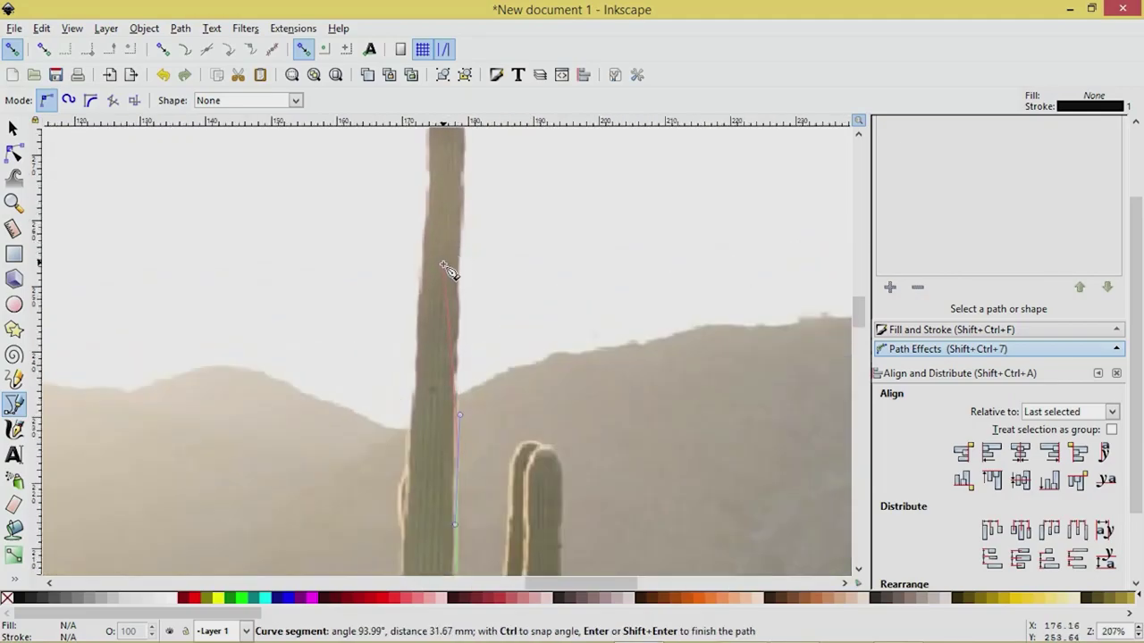
pyautogui.moveTo(443, 267); pyautogui.dragTo(410, 264)
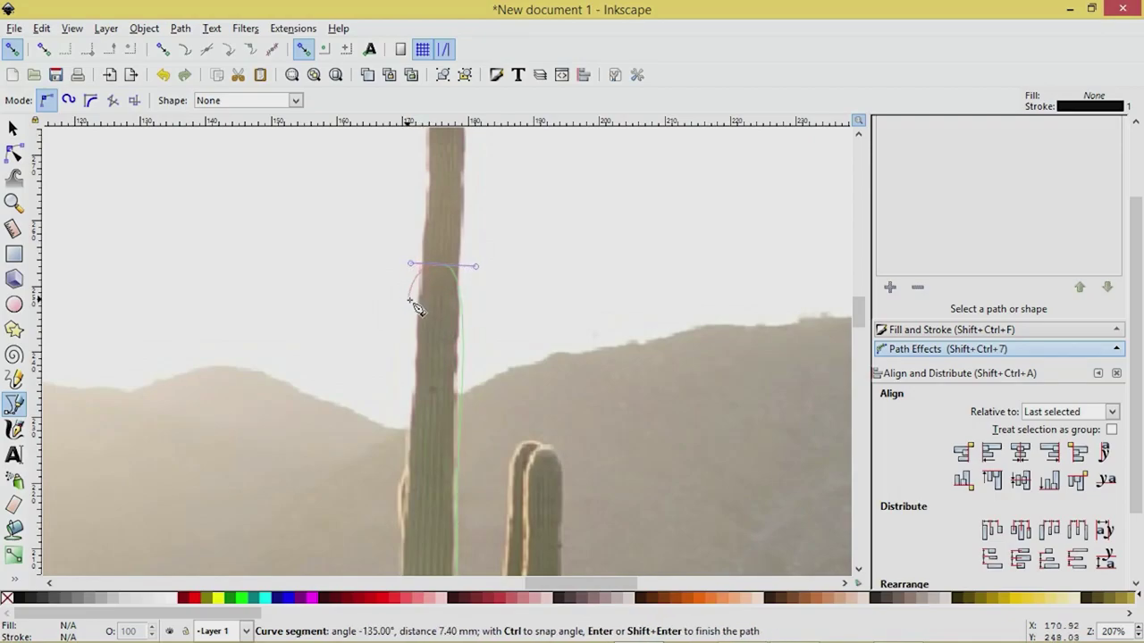
pyautogui.scroll(-2, 424, 320)
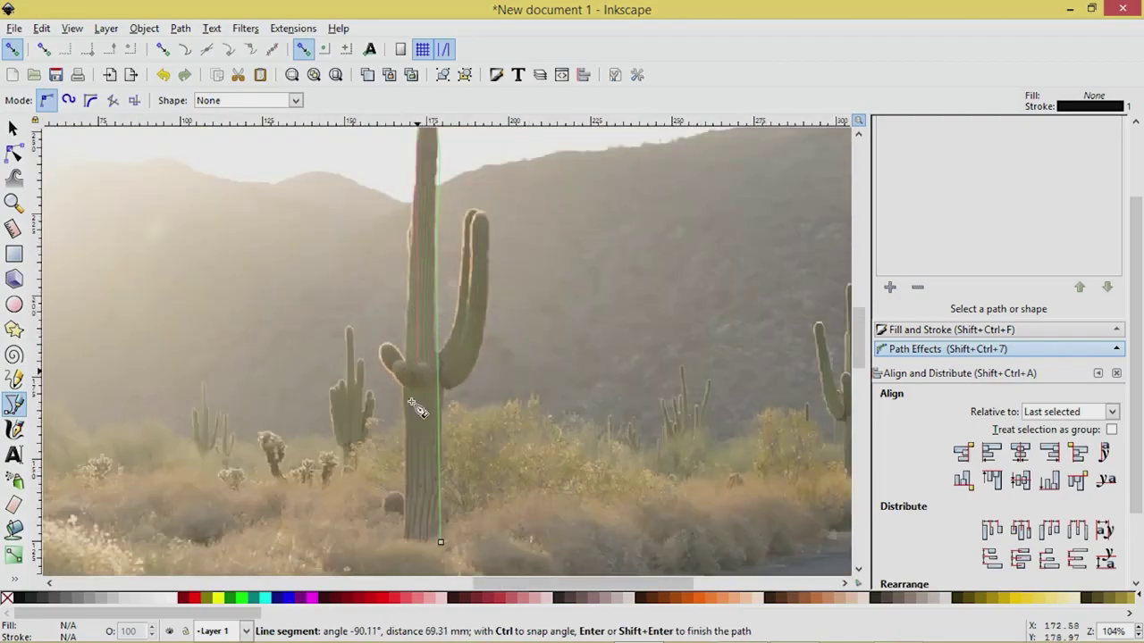
pyautogui.moveTo(408, 546); pyautogui.dragTo(409, 597)
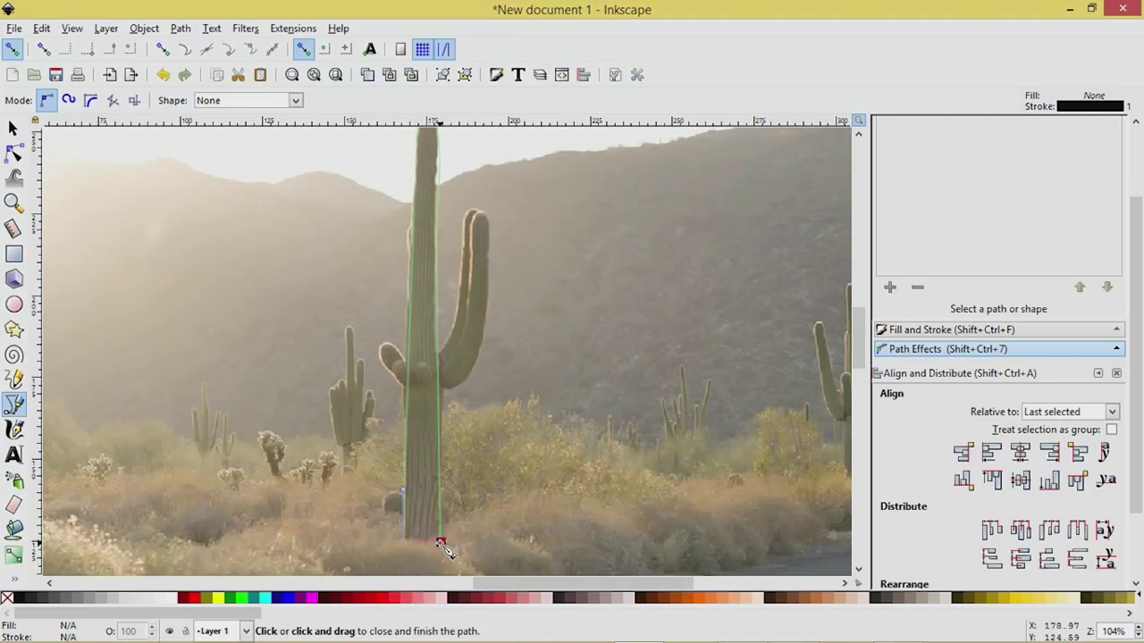
# - Close the trunk outline, then trace the right arm from the trunk, over its tip and back
pyautogui.click(440, 542)
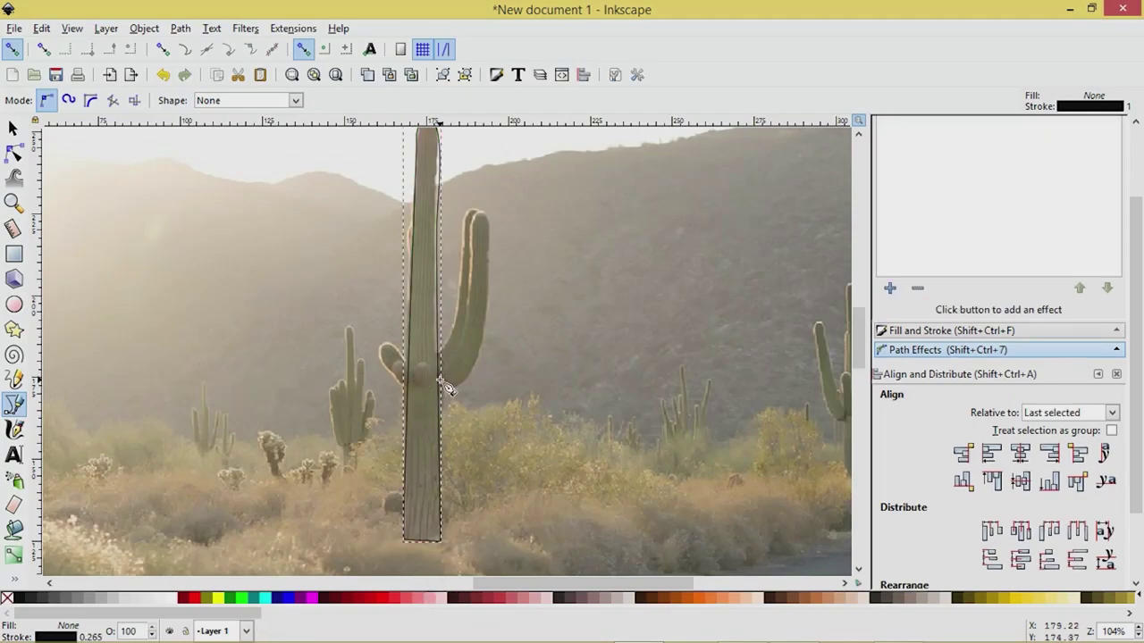
pyautogui.scroll(2, 440, 384)
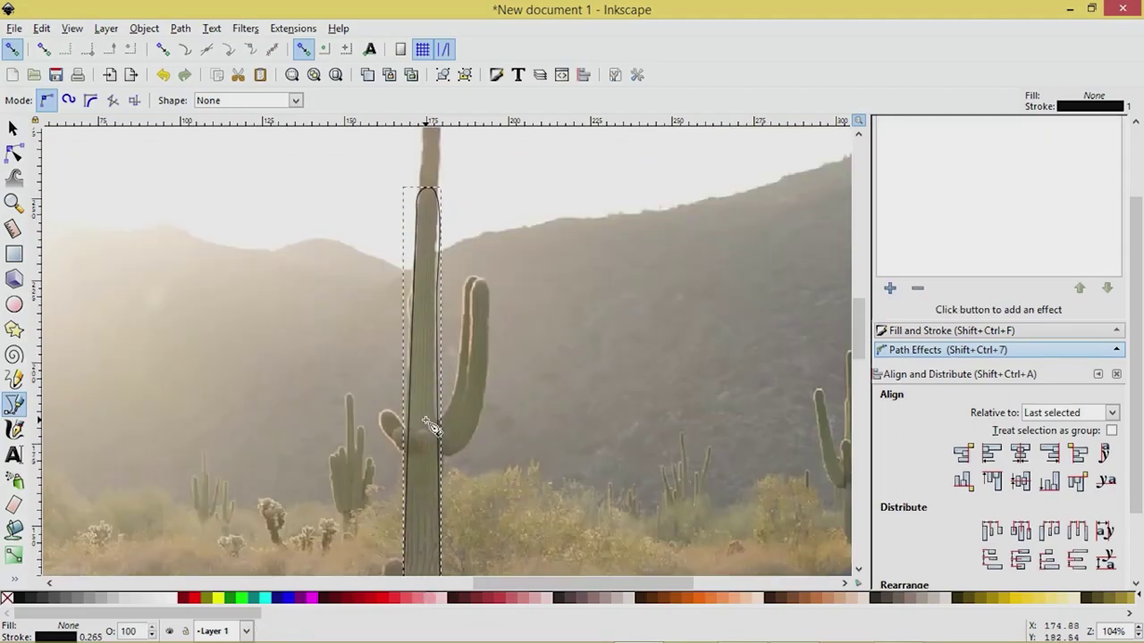
pyautogui.click(428, 423)
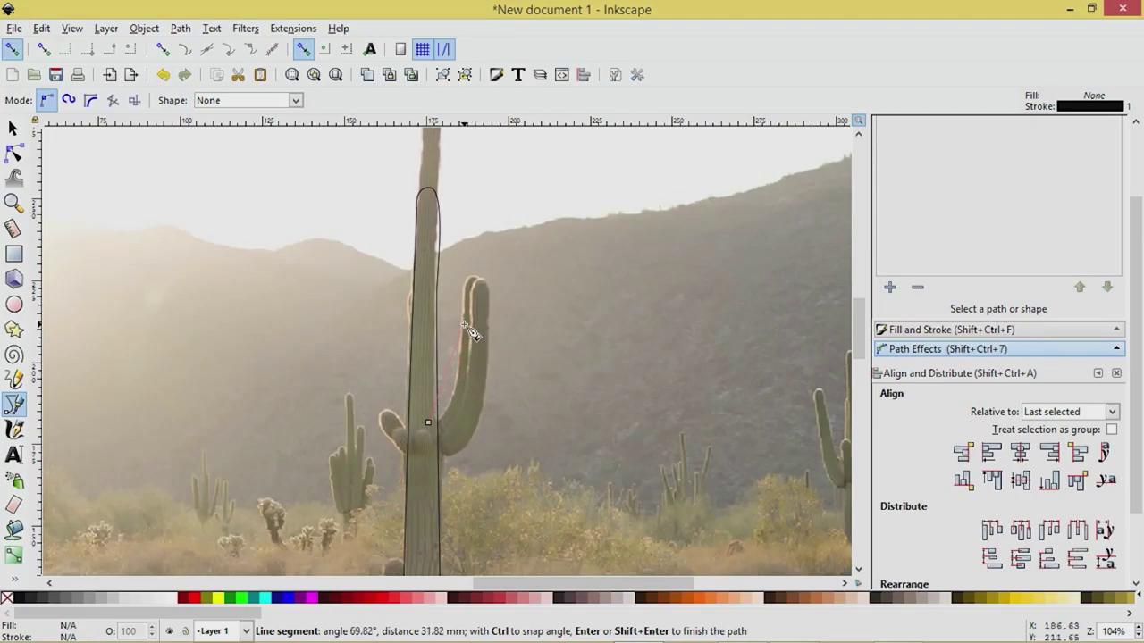
pyautogui.scroll(2, 478, 332)
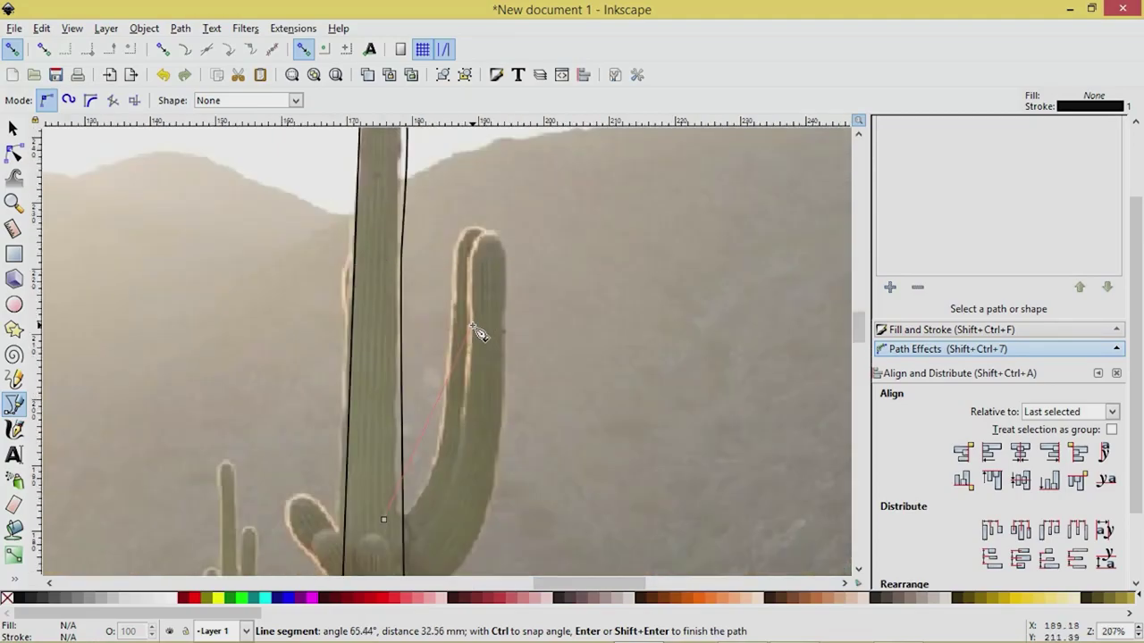
pyautogui.moveTo(466, 372); pyautogui.dragTo(458, 56)
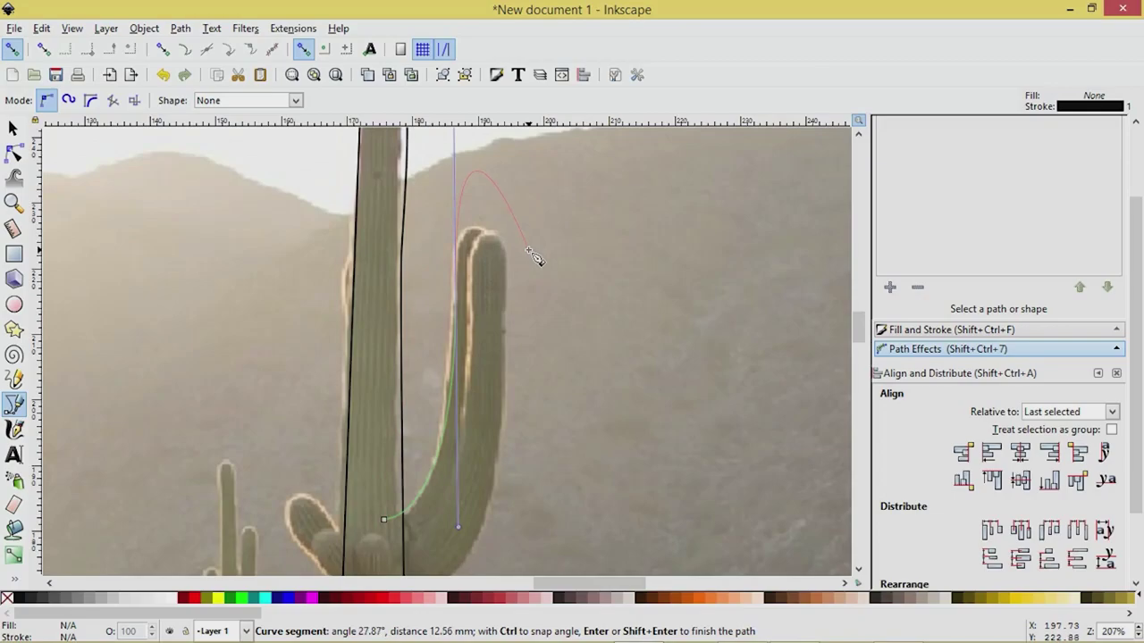
pyautogui.click(457, 277)
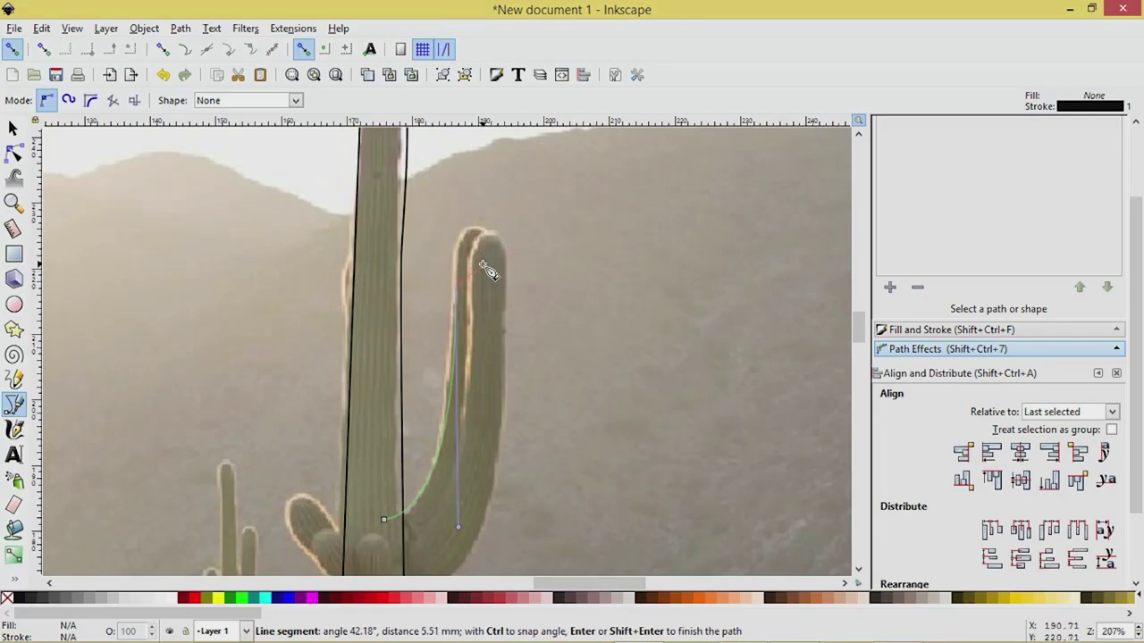
pyautogui.moveTo(482, 265); pyautogui.dragTo(507, 267)
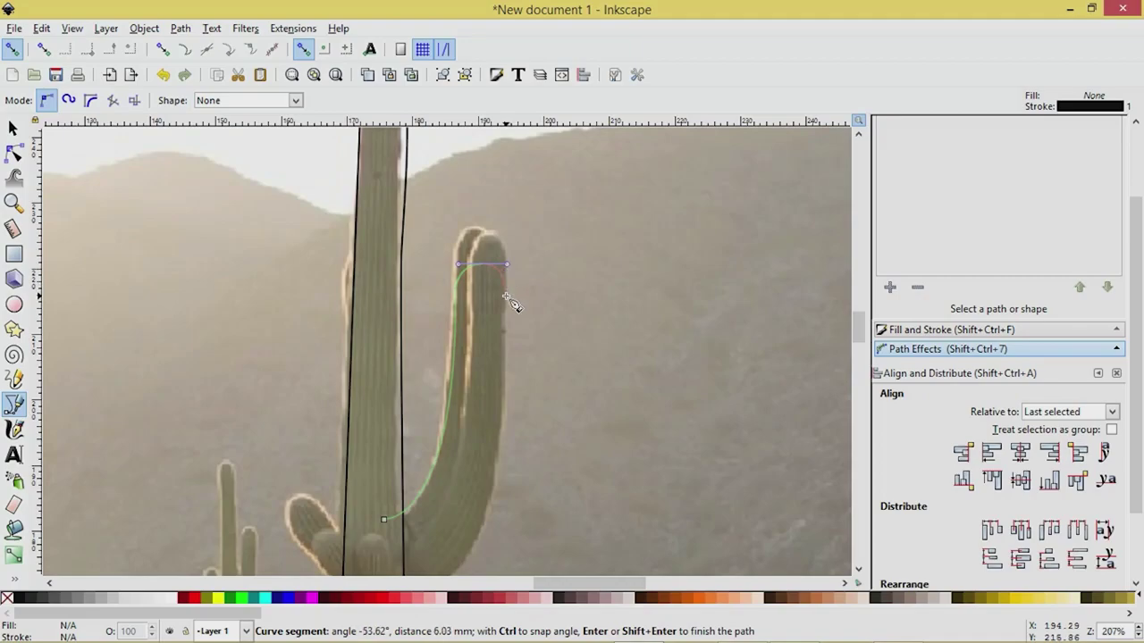
pyautogui.scroll(-6, 515, 307)
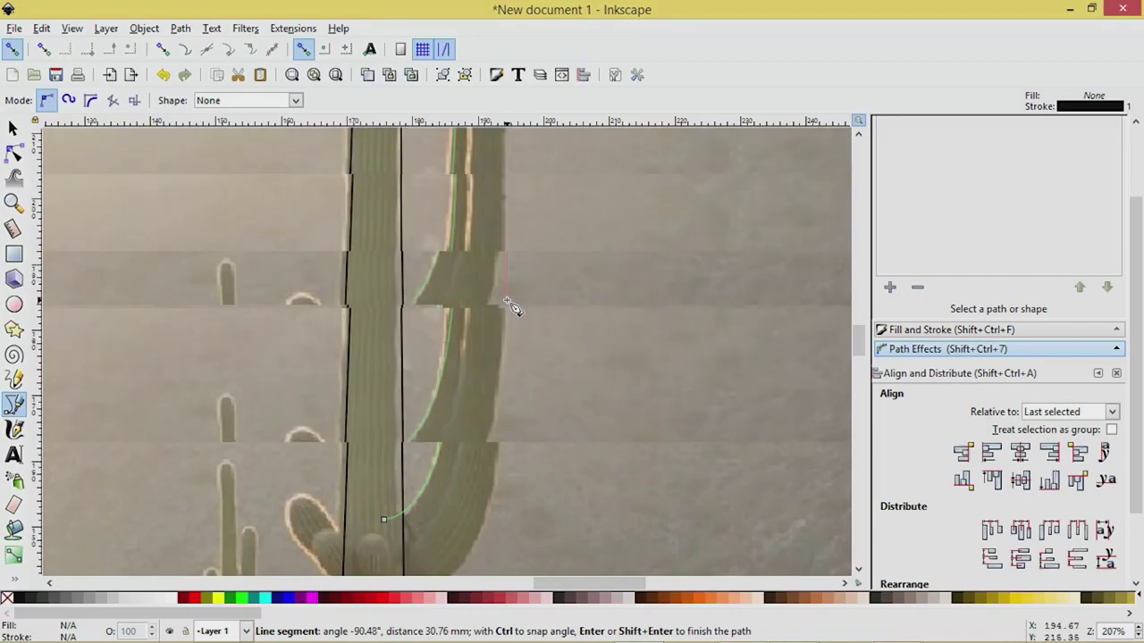
pyautogui.moveTo(404, 327); pyautogui.dragTo(262, 333)
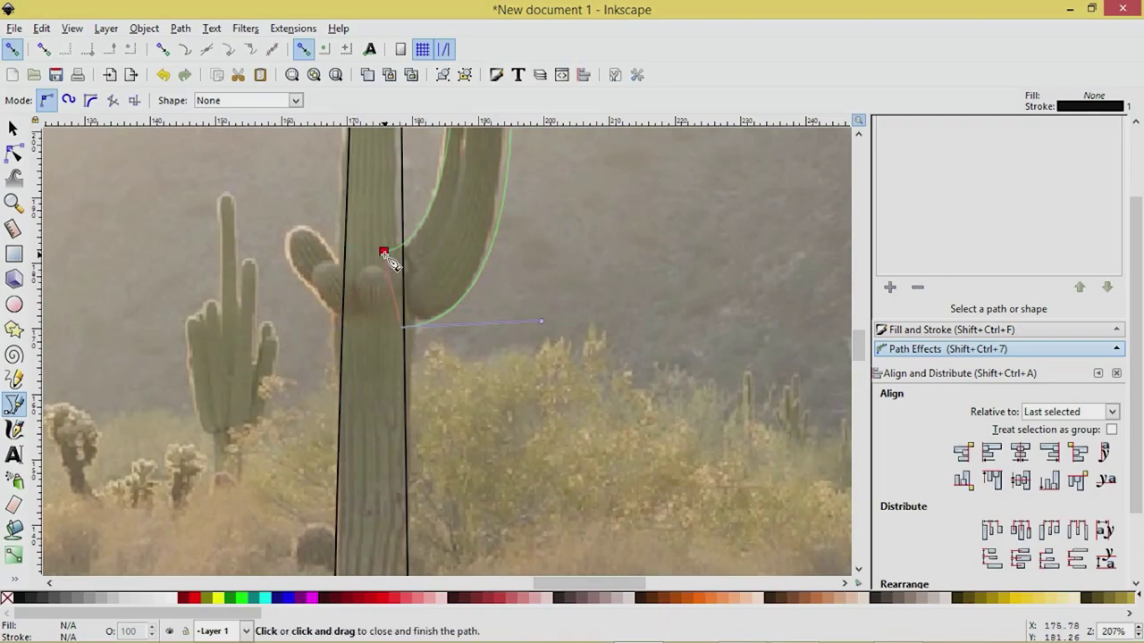
pyautogui.click(384, 252)
# - Start a new Bezier outline at the trunk and curve it along the left arm's lower edge
pyautogui.click(12, 128)
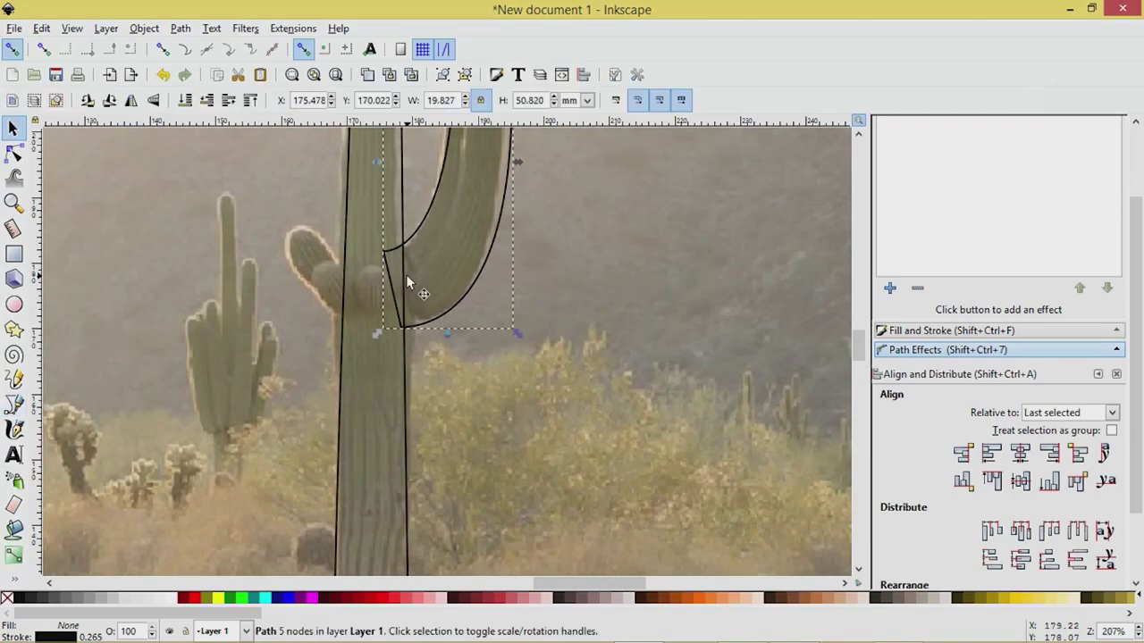
pyautogui.keyDown('ctrl'); pyautogui.scroll(-2, 407, 278); pyautogui.keyUp('ctrl')
pyautogui.scroll(-1, 407, 279)
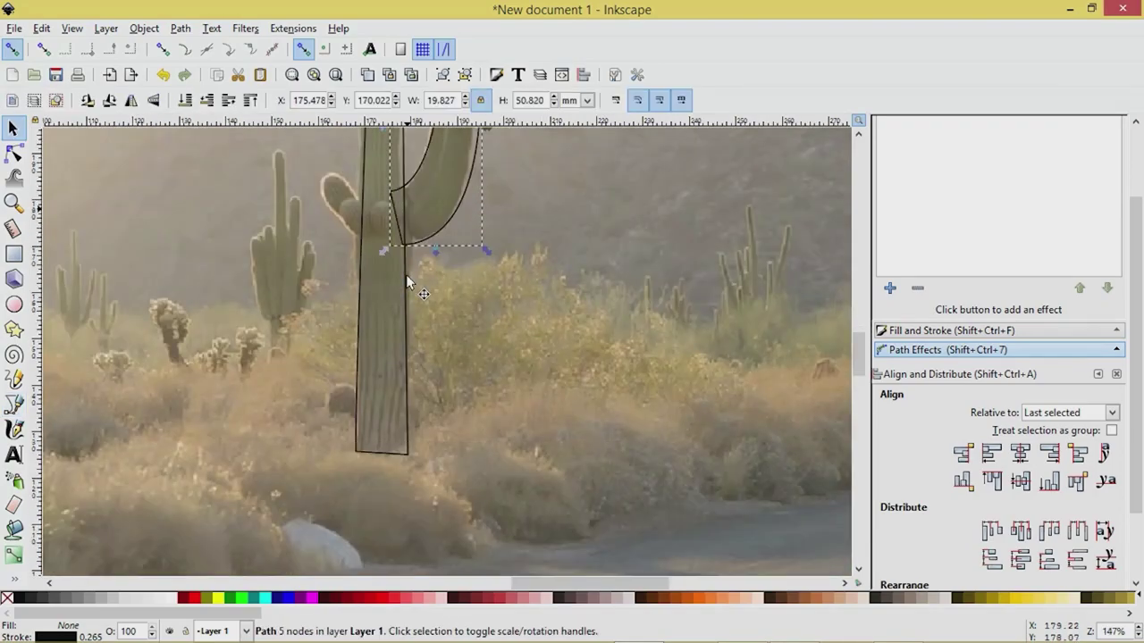
pyautogui.scroll(3, 408, 279)
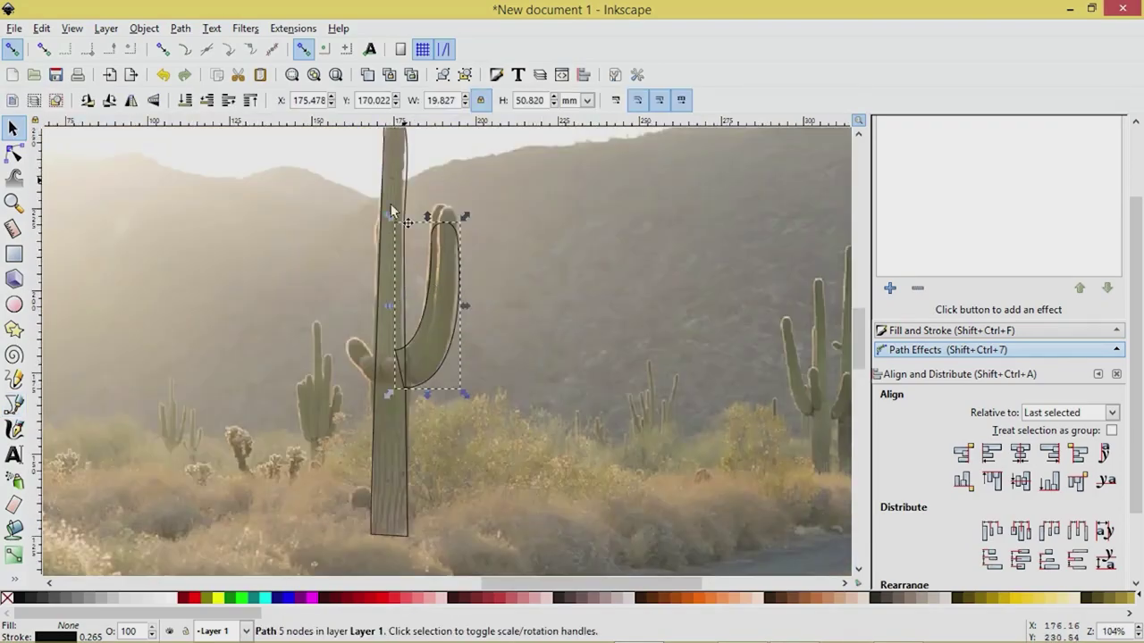
pyautogui.click(14, 404)
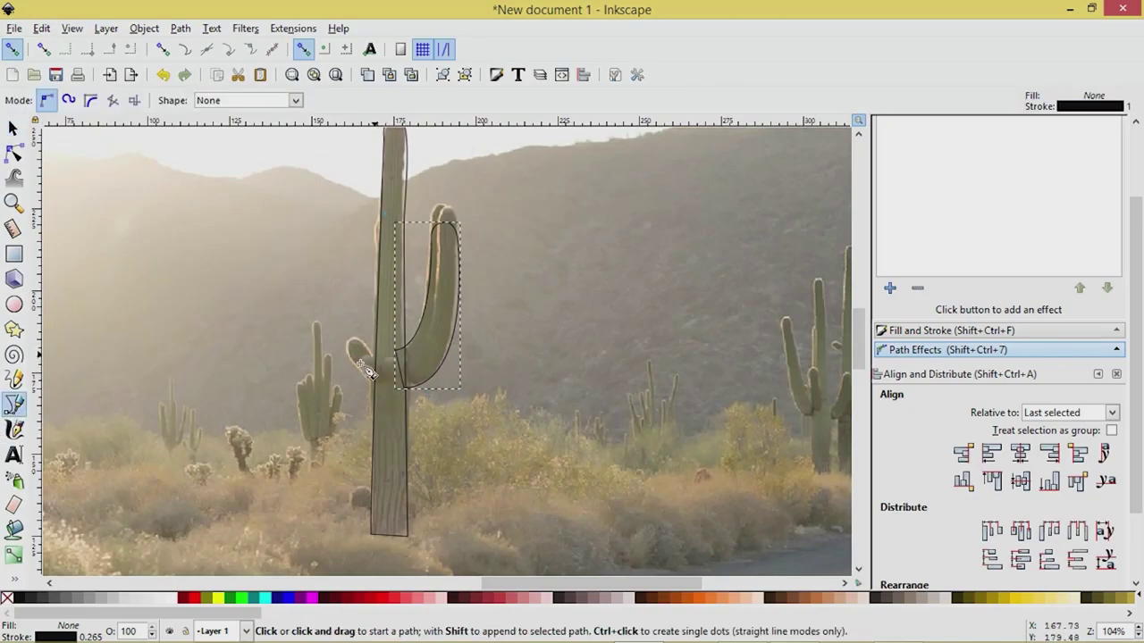
pyautogui.keyDown('ctrl'); pyautogui.scroll(2, 427, 435); pyautogui.keyUp('ctrl')
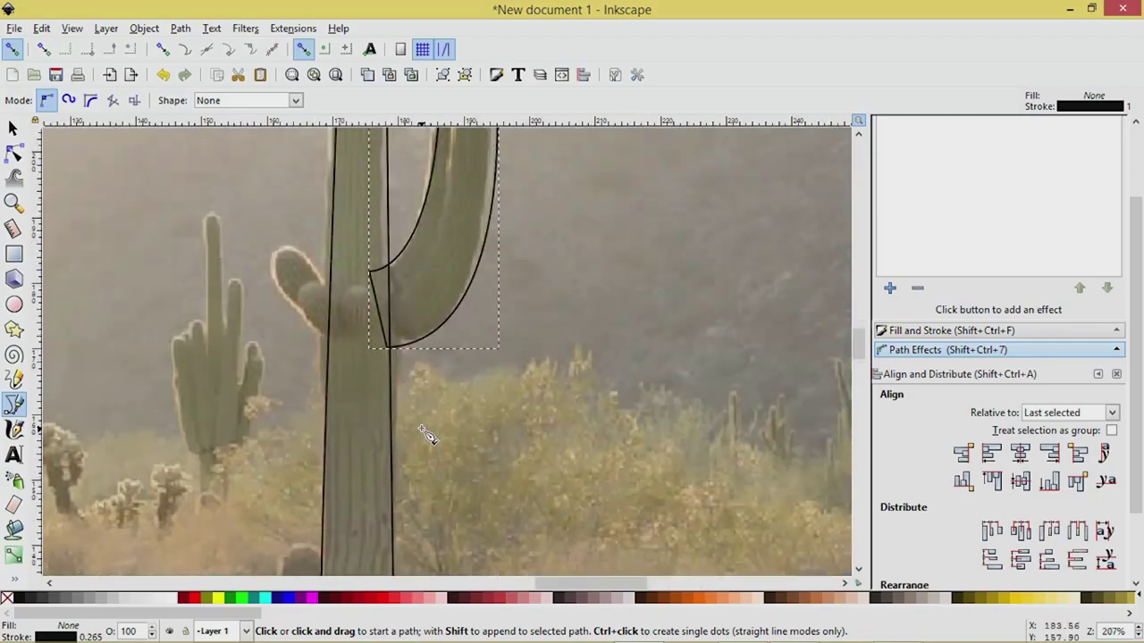
pyautogui.click(338, 270)
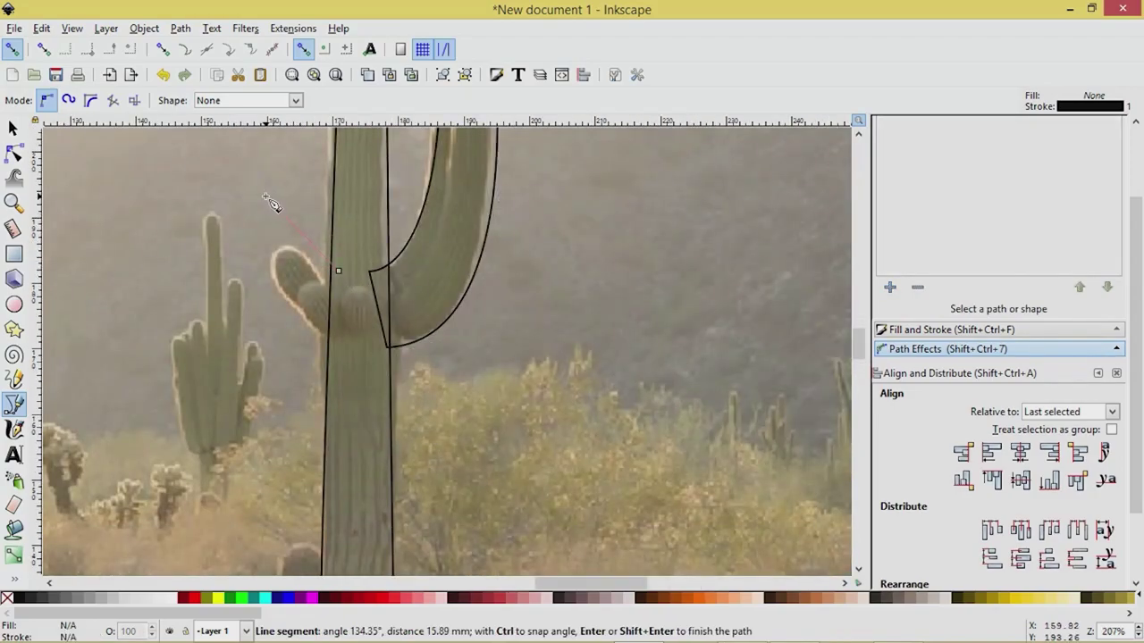
pyautogui.keyDown('ctrl'); pyautogui.scroll(-1, 273, 204); pyautogui.keyUp('ctrl')
pyautogui.scroll(3, 276, 224)
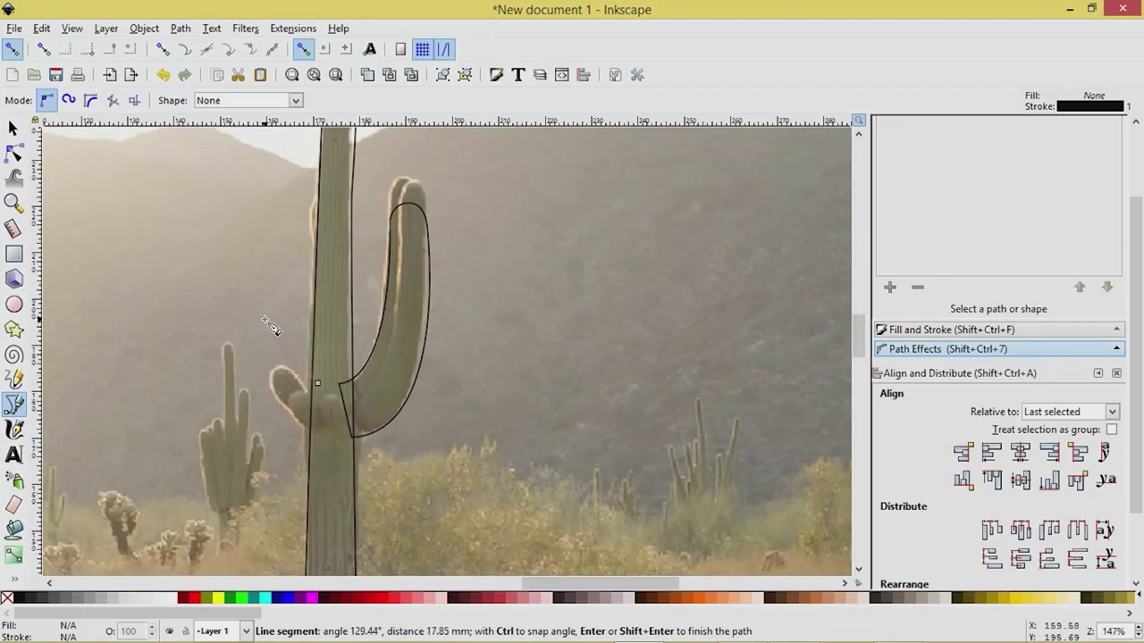
pyautogui.moveTo(265, 320); pyautogui.dragTo(261, 270)
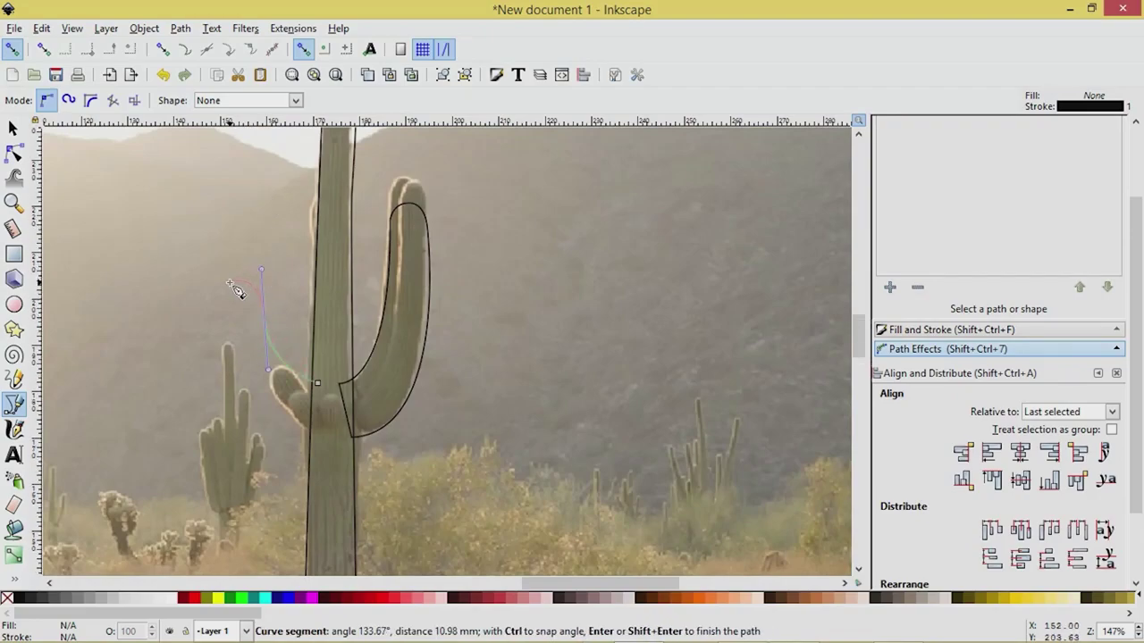
# - Round the outline over the left arm's tip and close it back at the trunk
pyautogui.click(239, 285)
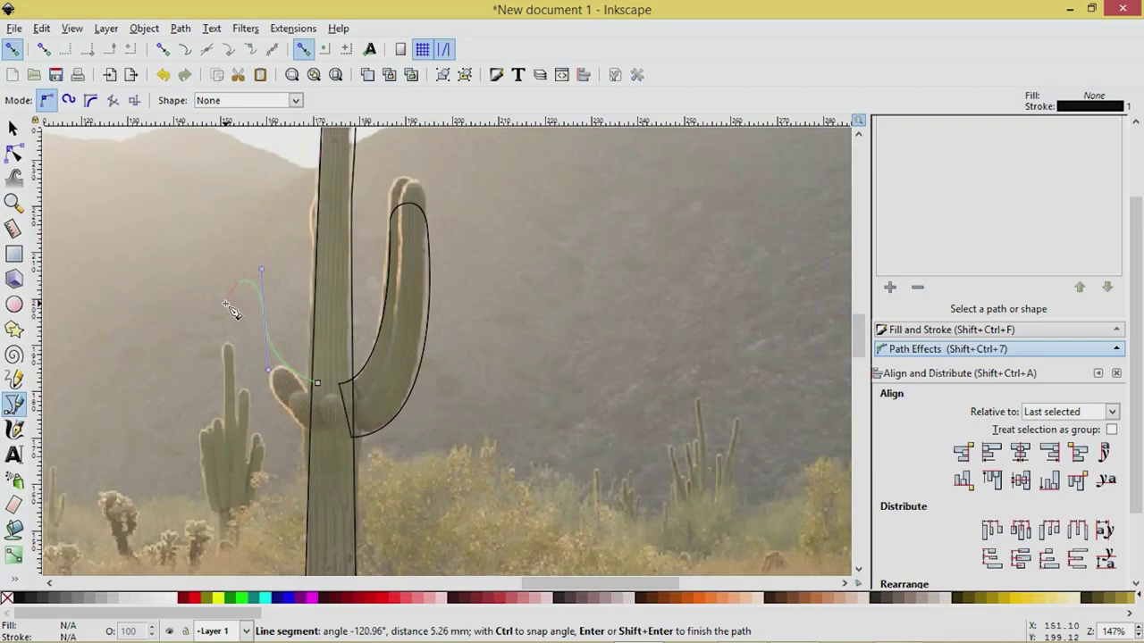
pyautogui.moveTo(225, 304); pyautogui.dragTo(229, 322)
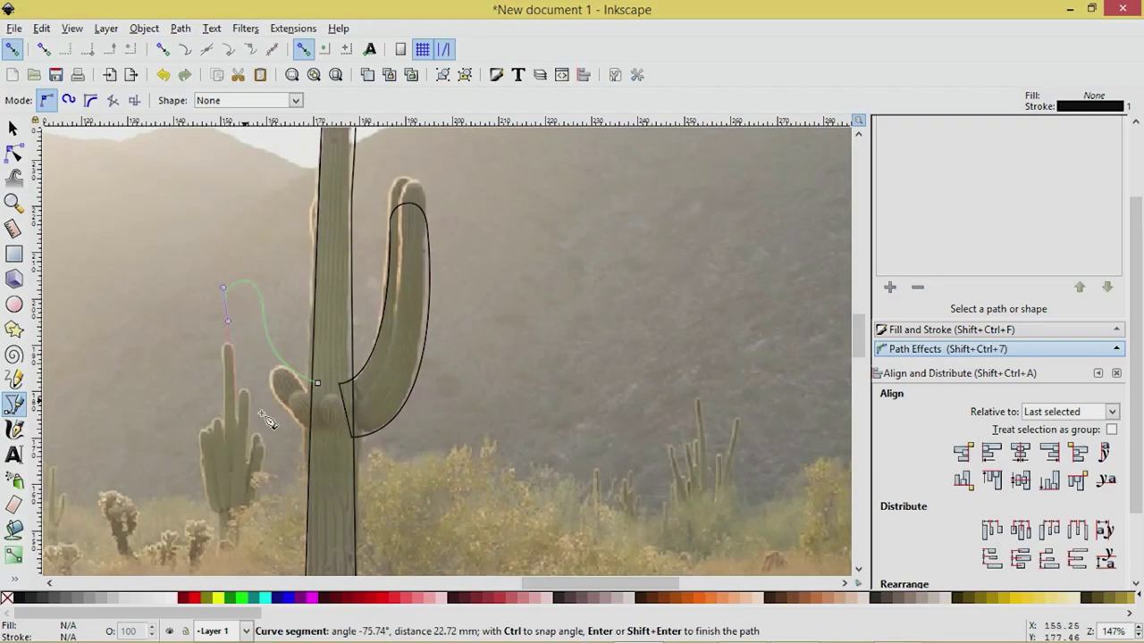
pyautogui.moveTo(321, 439); pyautogui.dragTo(398, 474)
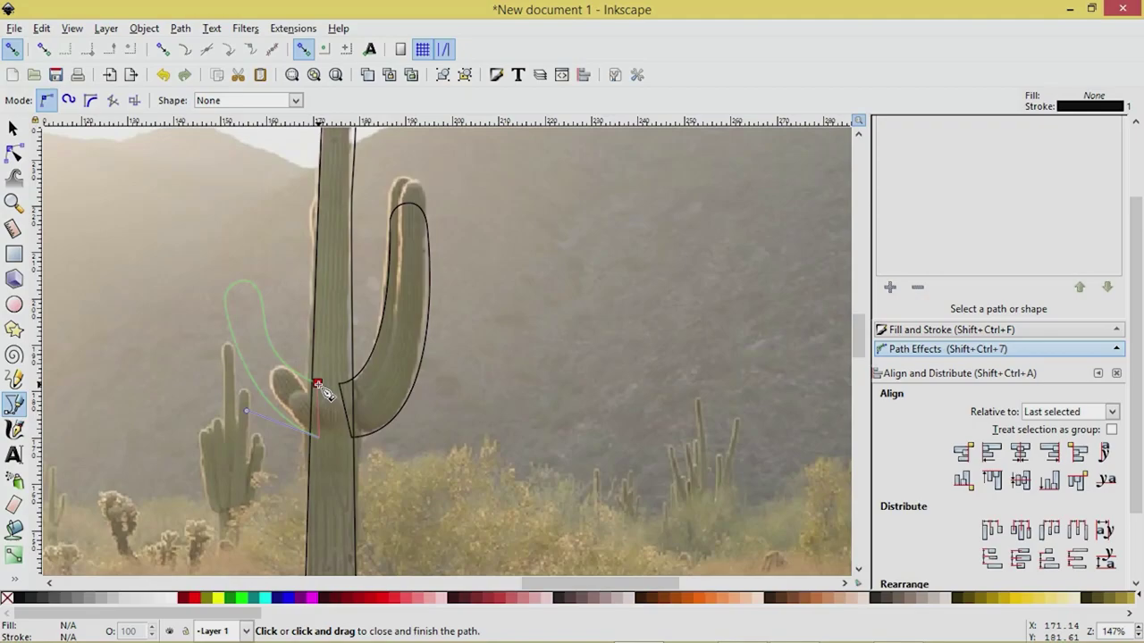
pyautogui.click(317, 384)
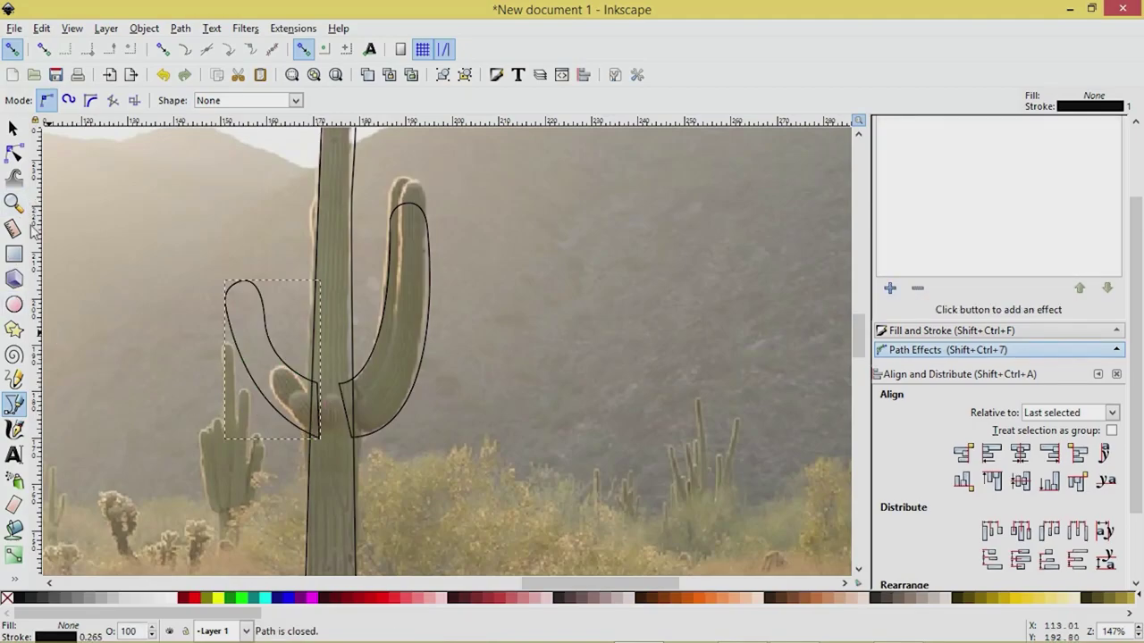
# - Give the trunk and both arm paths a black fill and no stroke
pyautogui.click(12, 128)
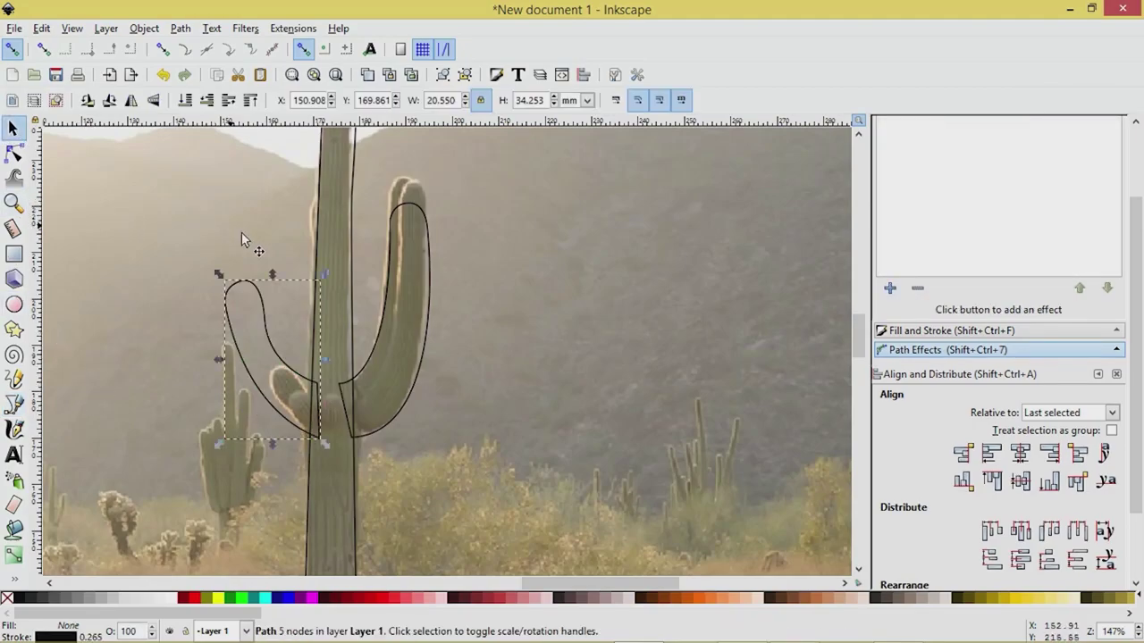
pyautogui.keyDown('shift'); pyautogui.click(403, 208); pyautogui.keyUp('shift')
pyautogui.keyDown('shift'); pyautogui.click(356, 186); pyautogui.keyUp('shift')
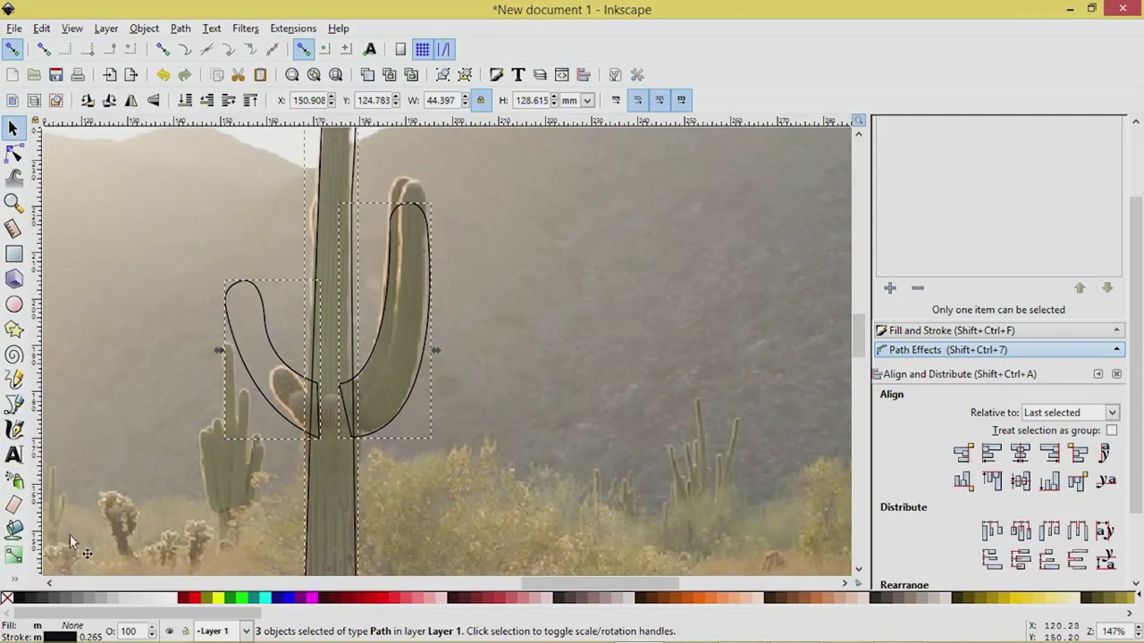
pyautogui.click(18, 599)
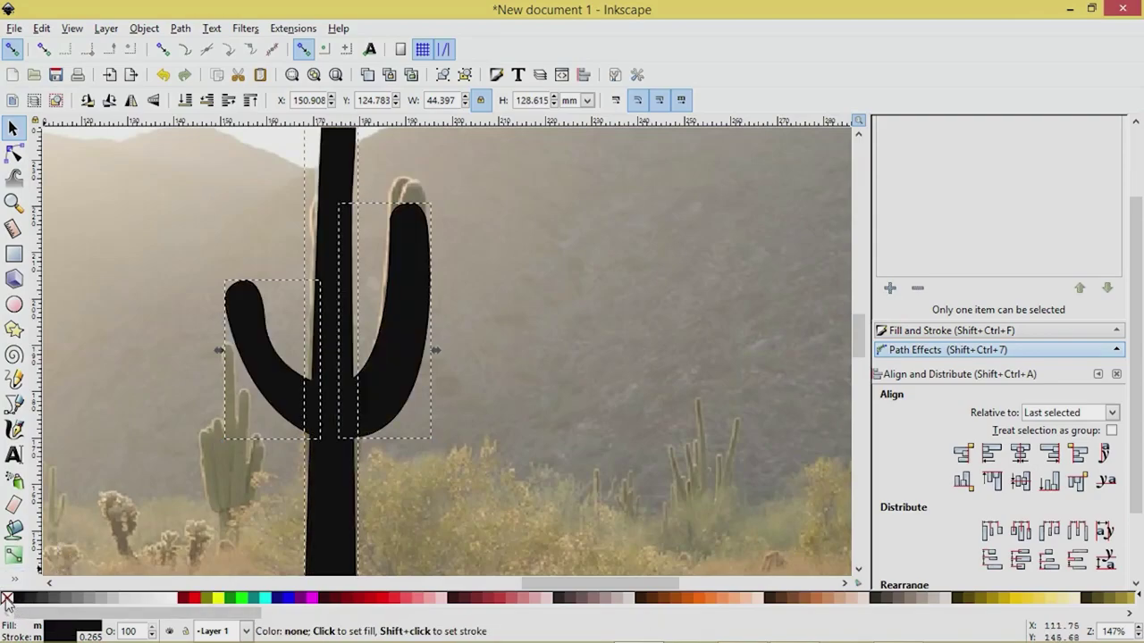
pyautogui.keyDown('shift'); pyautogui.click(7, 600); pyautogui.keyUp('shift')
# - Move the background photo to the right, off the page
pyautogui.scroll(-3, 247, 490)
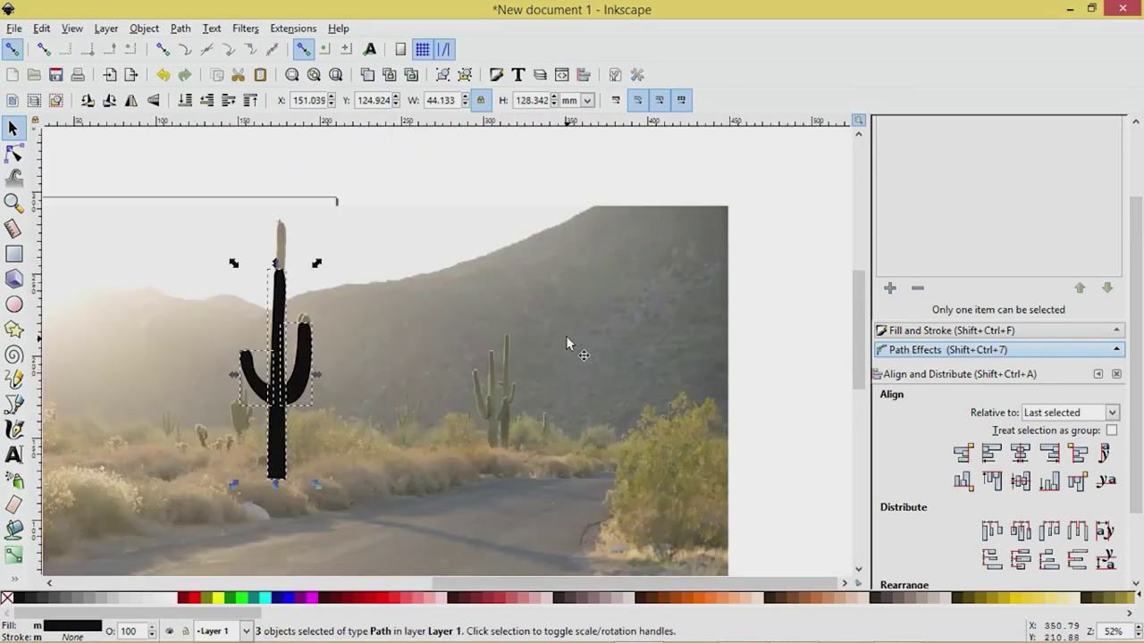
pyautogui.moveTo(423, 312); pyautogui.dragTo(666, 312)
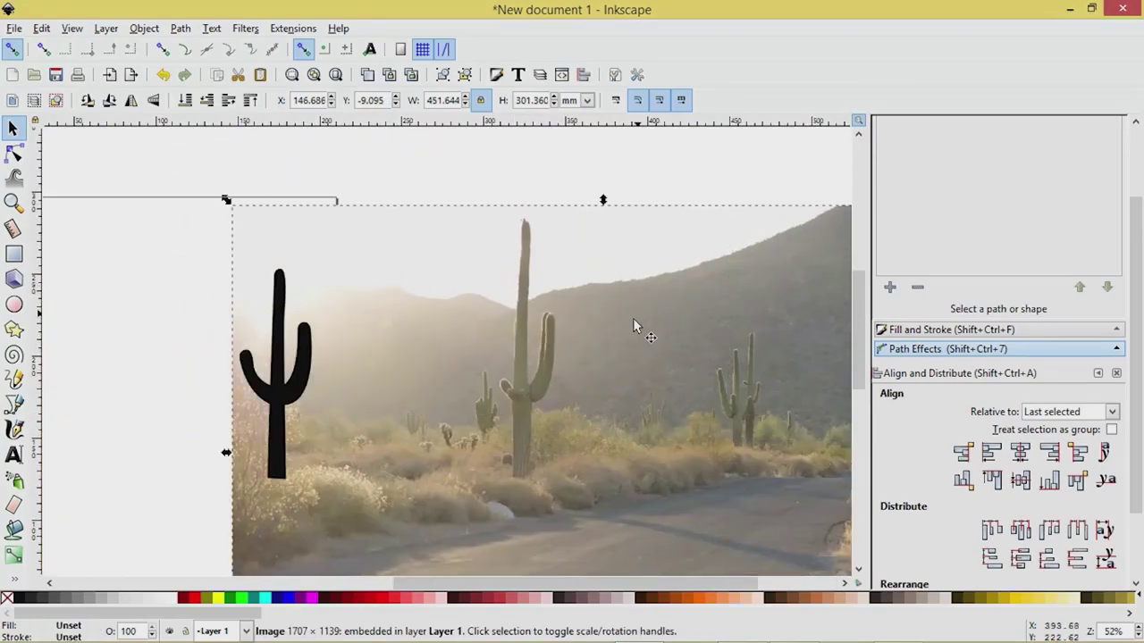
pyautogui.scroll(-1, 633, 319)
pyautogui.moveTo(499, 355); pyautogui.dragTo(677, 348)
pyautogui.scroll(1, 378, 331)
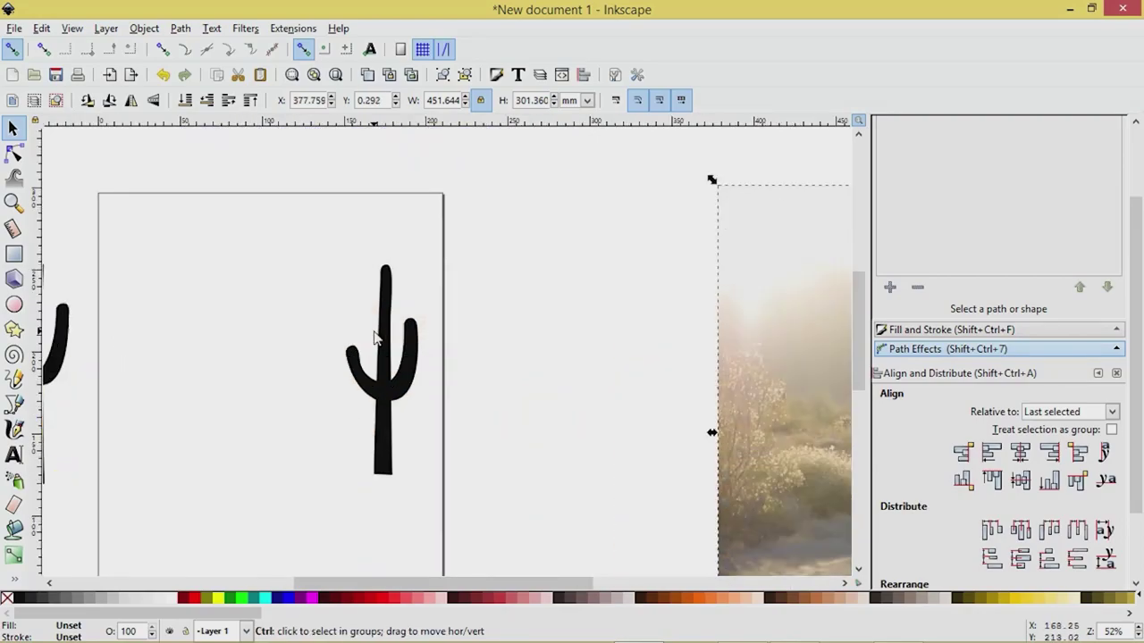
pyautogui.scroll(1, 378, 338)
# - Nudge the trunk's top nodes to smooth and taper its upper outline
pyautogui.click(388, 383)
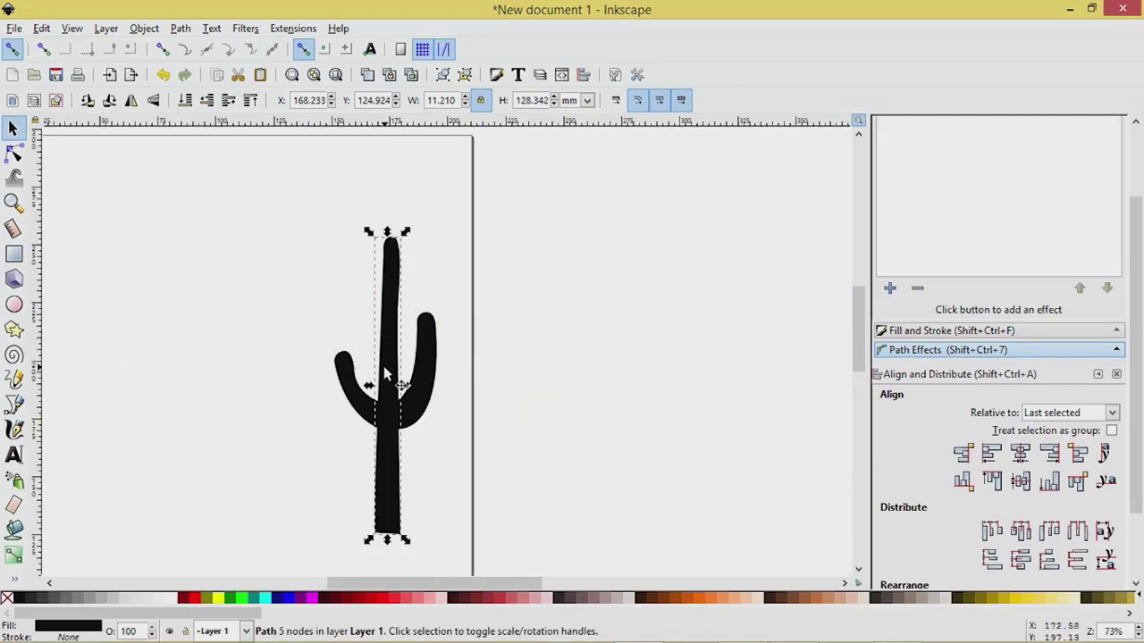
pyautogui.click(14, 154)
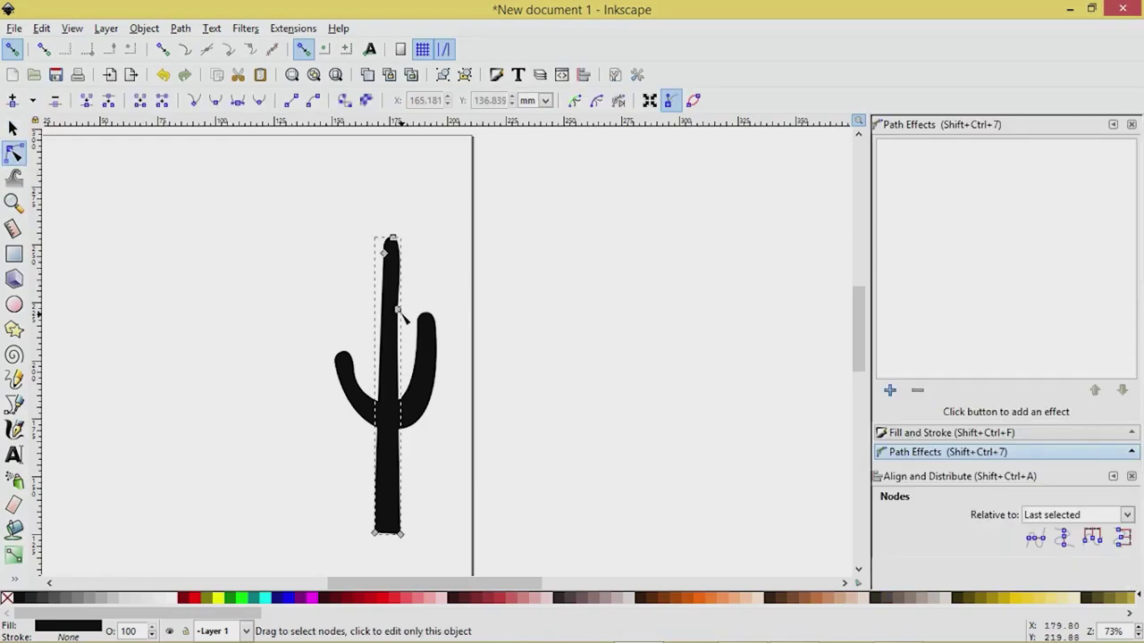
pyautogui.click(398, 310)
pyautogui.press('pageup')
pyautogui.press('pageup')
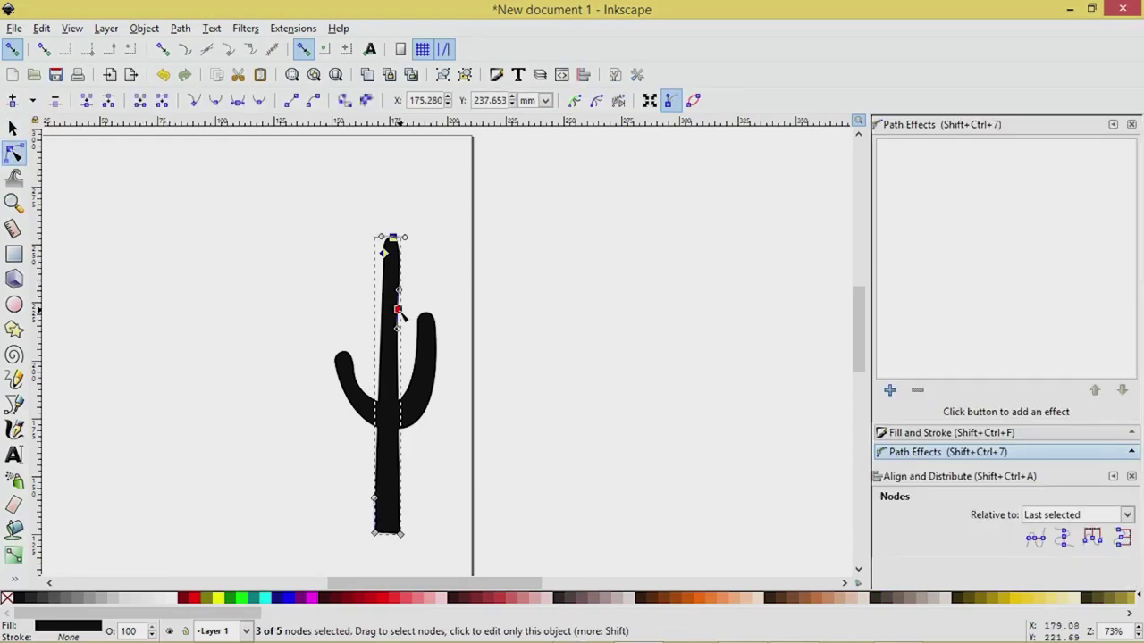
pyautogui.moveTo(402, 313); pyautogui.dragTo(396, 301)
pyautogui.click(399, 309)
pyautogui.moveTo(382, 248); pyautogui.dragTo(383, 258)
# - Rubber-band select all three parts of the cactus
pyautogui.click(344, 367)
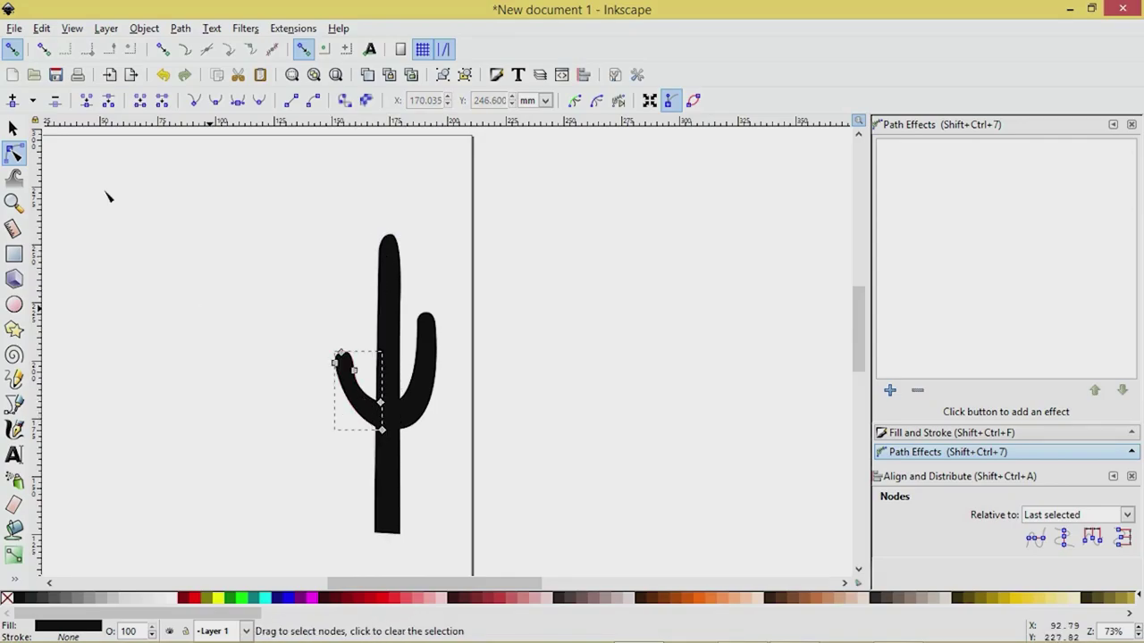
pyautogui.click(13, 128)
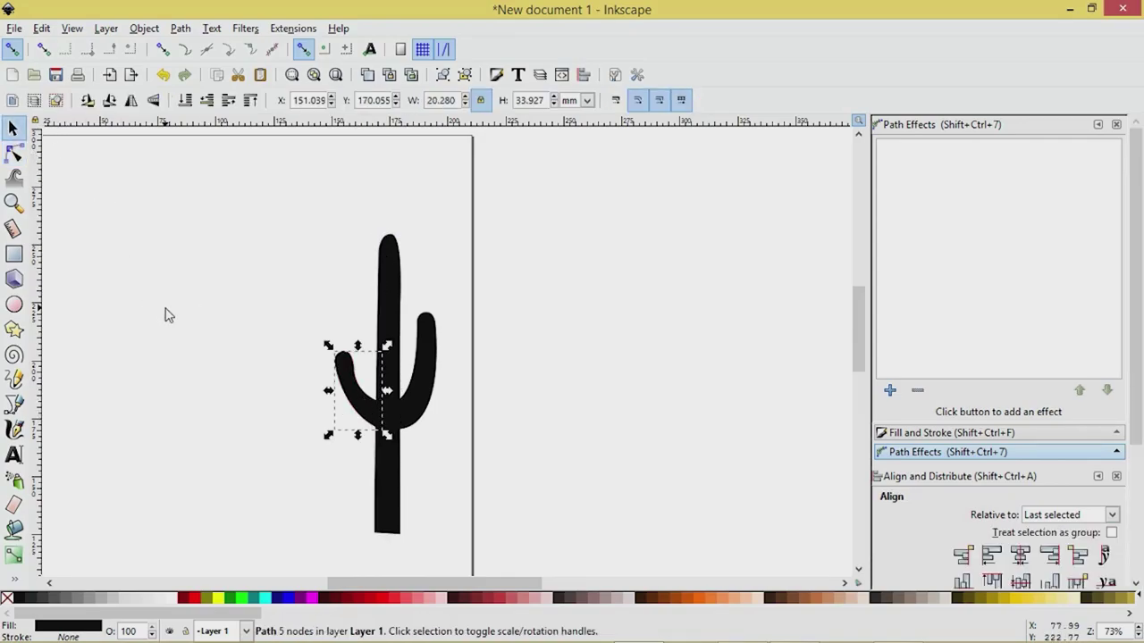
pyautogui.click(248, 370)
pyautogui.moveTo(246, 206); pyautogui.dragTo(534, 578)
# - Duplicate the cactus, place the copy to the upper left, and raise its left arm
pyautogui.press('ctrl')
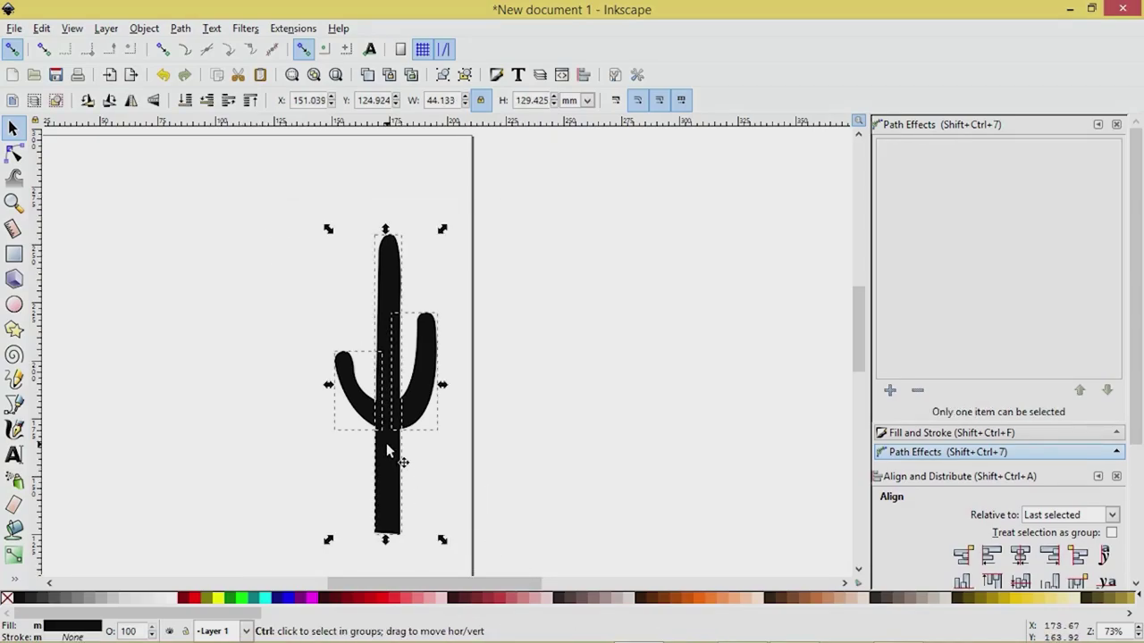
pyautogui.hotkey('ctrl', 'd')
pyautogui.moveTo(386, 444); pyautogui.dragTo(232, 412)
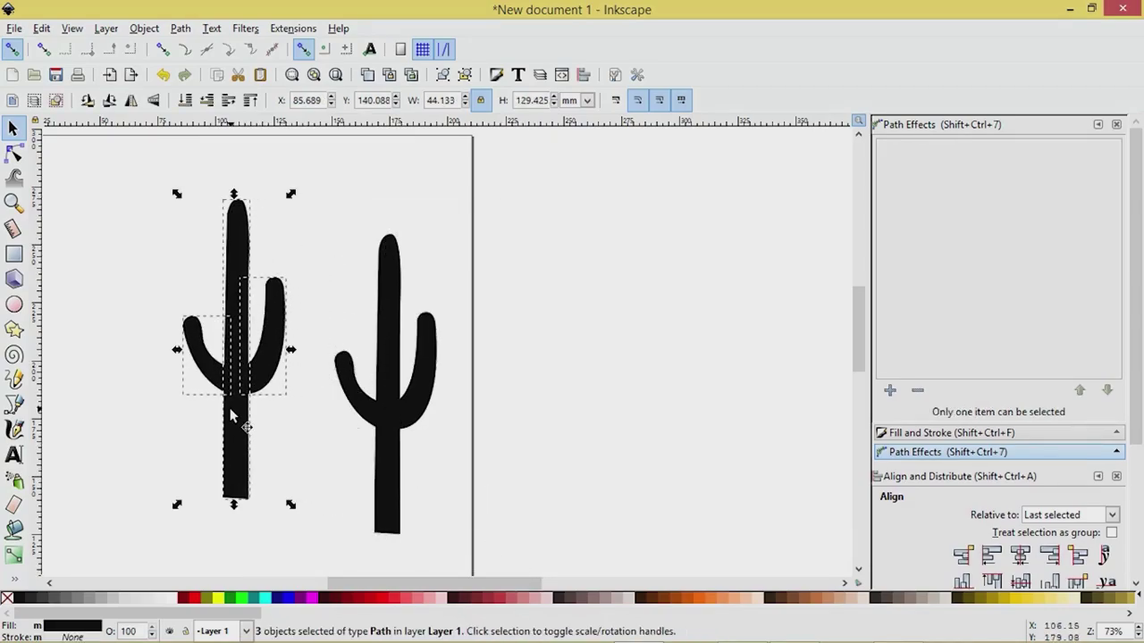
pyautogui.click(126, 437)
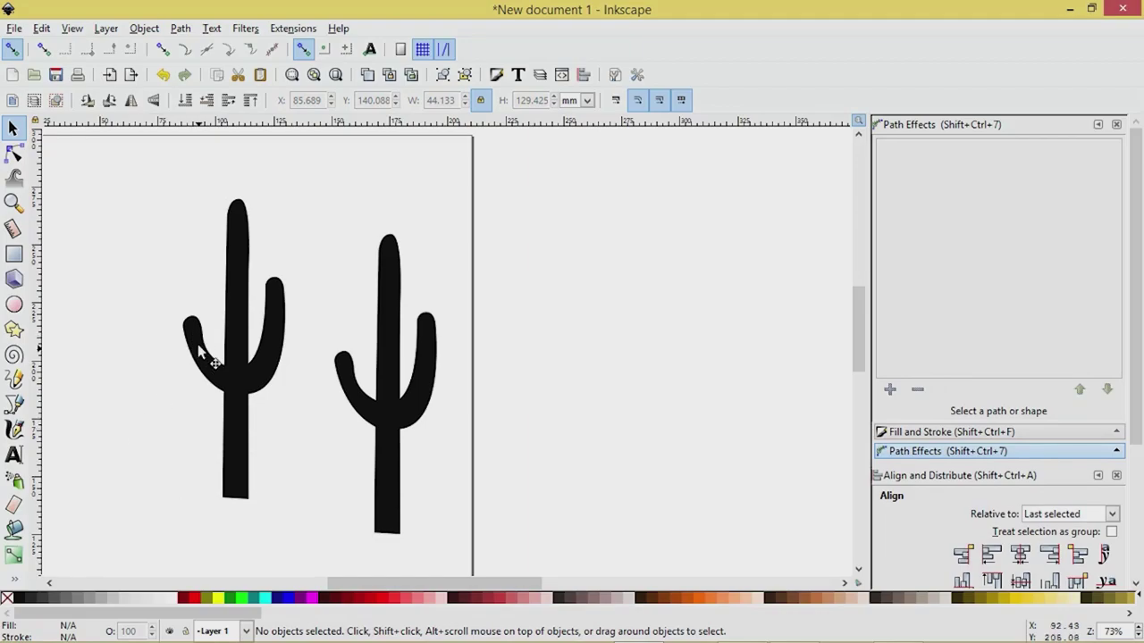
pyautogui.moveTo(197, 344); pyautogui.dragTo(198, 318)
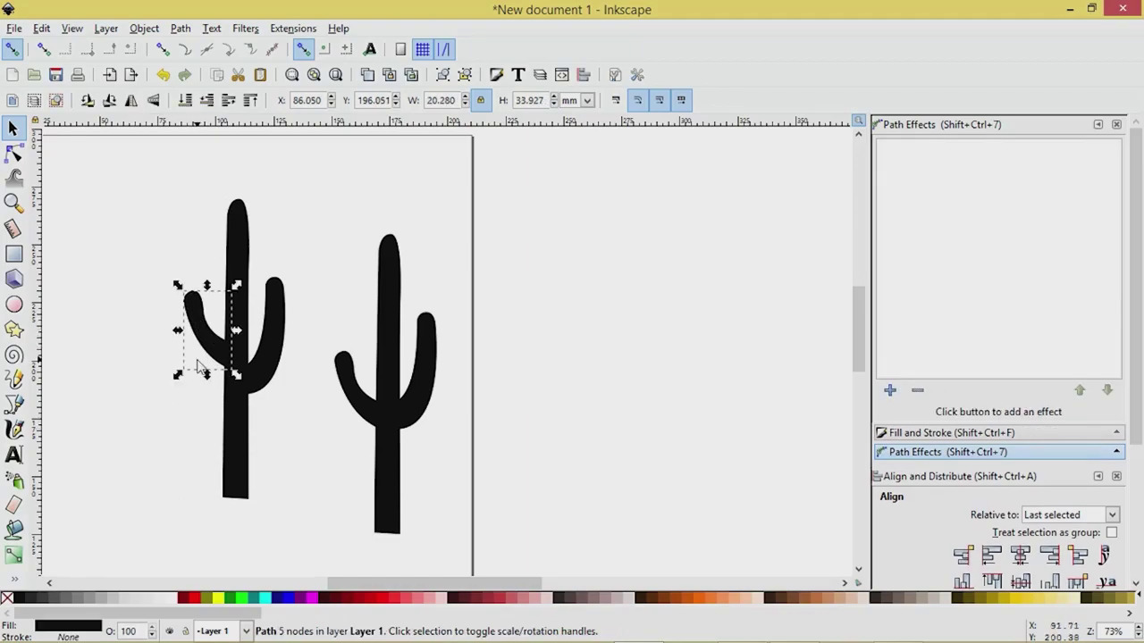
# - Move the right cactus over to the left side of the page
pyautogui.moveTo(323, 211); pyautogui.dragTo(457, 565)
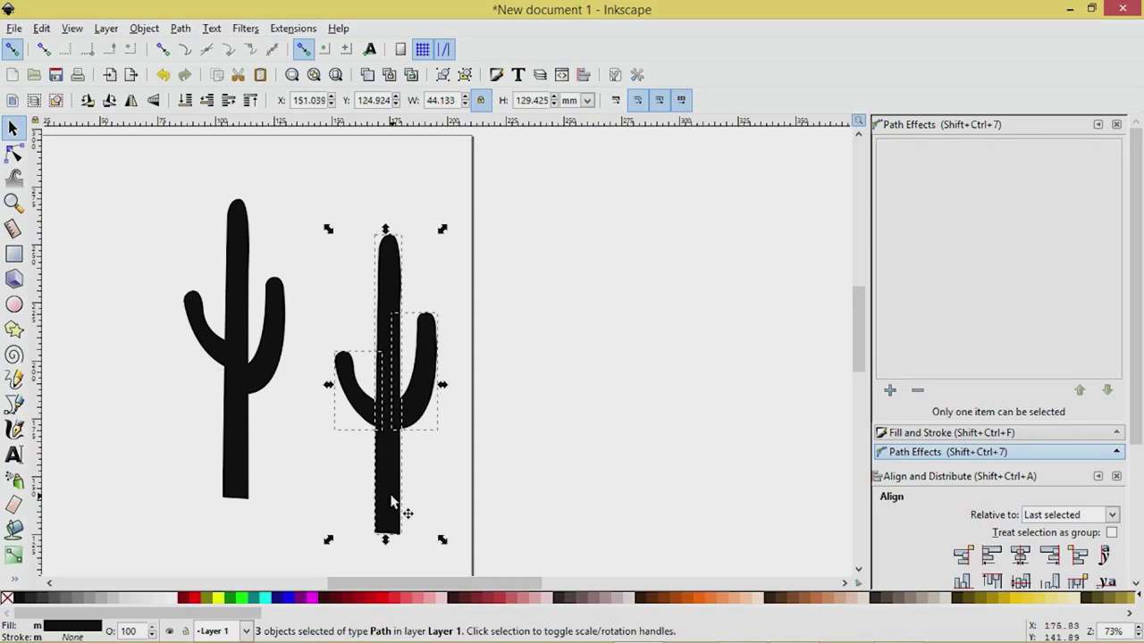
pyautogui.moveTo(390, 502); pyautogui.dragTo(102, 458)
pyautogui.moveTo(106, 528); pyautogui.dragTo(355, 524)
pyautogui.click(302, 443)
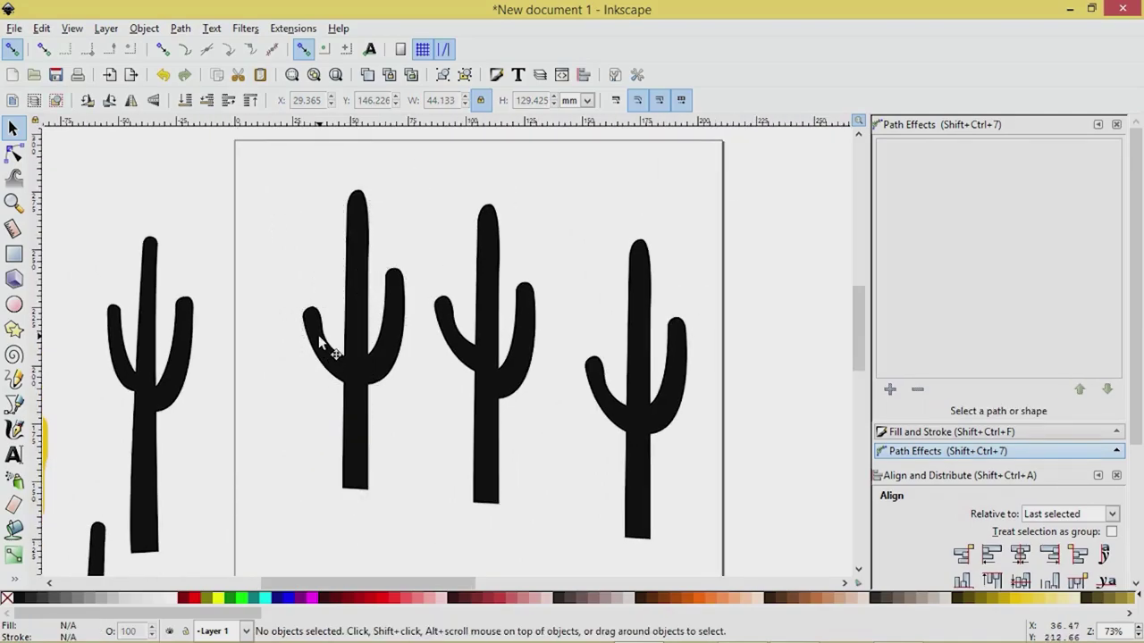
# - Replace the middle cactus's left arm with a horizontally mirrored copy of its right arm
pyautogui.click(319, 335)
pyautogui.press('Delete')
pyautogui.click(396, 335)
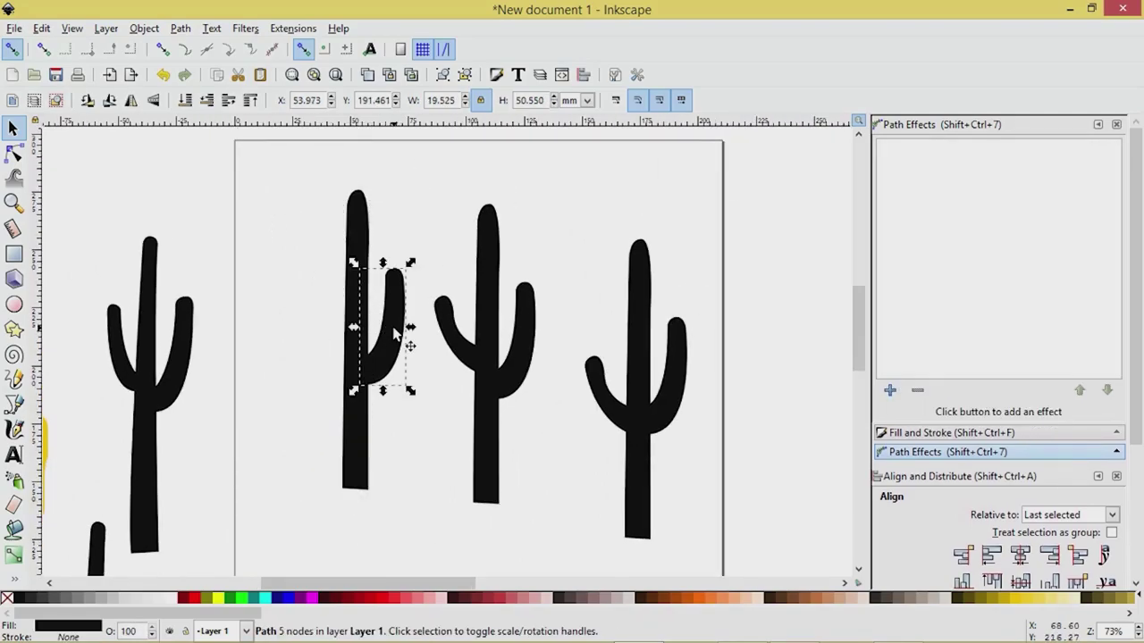
pyautogui.click(132, 101)
pyautogui.moveTo(361, 306); pyautogui.dragTo(312, 304)
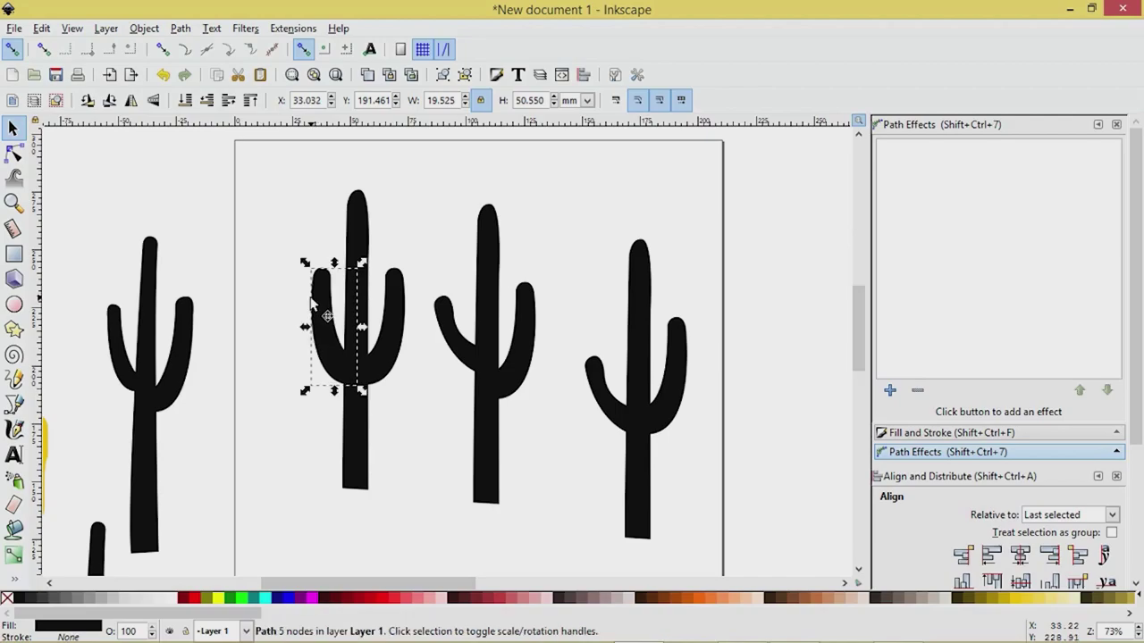
# - Swap the third cactus's left arm for a moved, resized arm shape
pyautogui.click(400, 517)
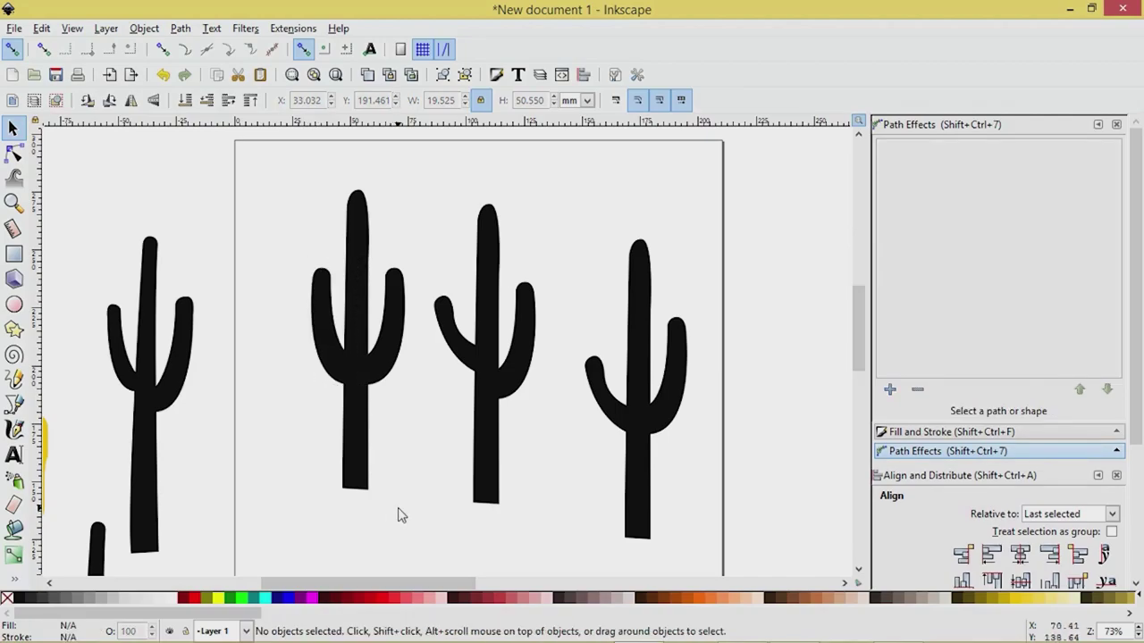
pyautogui.click(451, 329)
pyautogui.press('Delete')
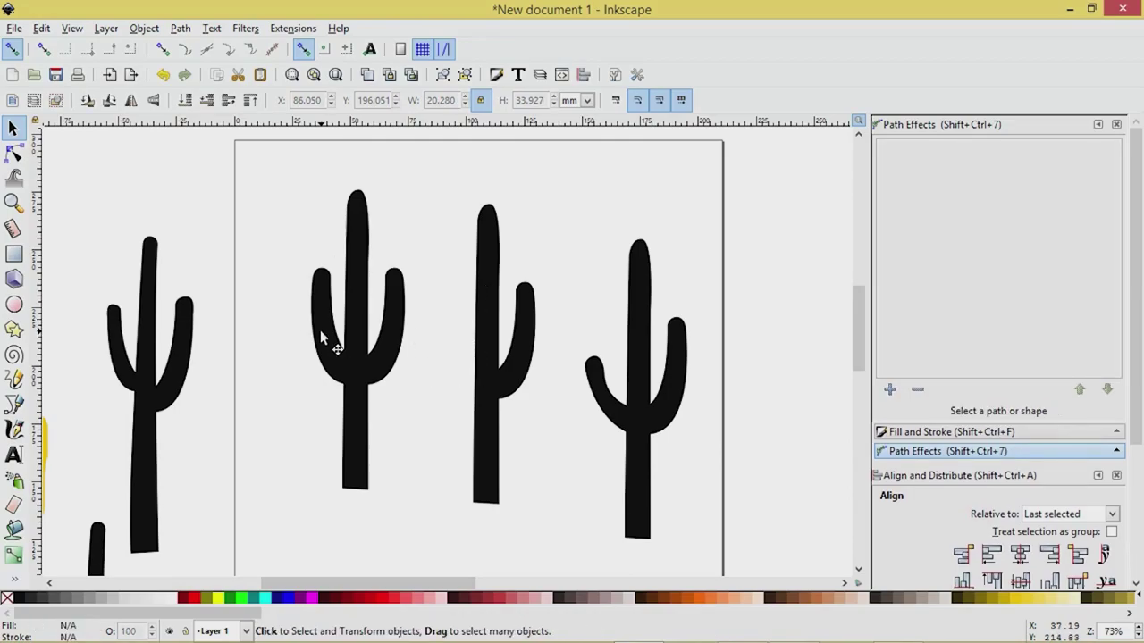
pyautogui.click(320, 332)
pyautogui.moveTo(319, 332); pyautogui.dragTo(458, 310)
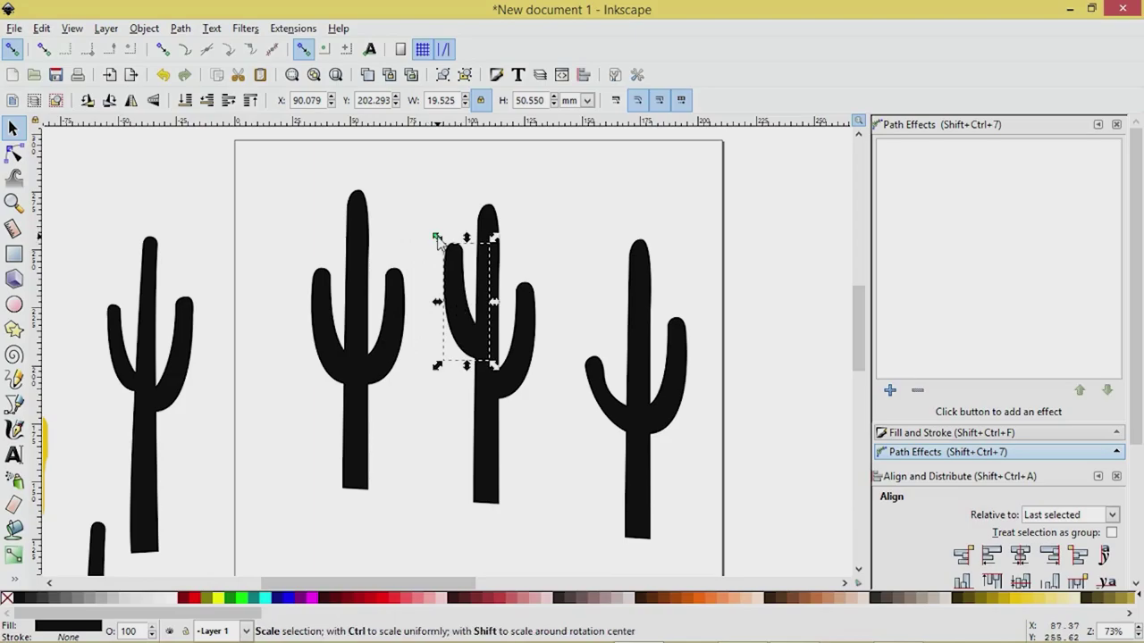
pyautogui.moveTo(437, 238); pyautogui.dragTo(442, 250)
pyautogui.moveTo(462, 318); pyautogui.dragTo(516, 335)
# - Raise the right cactus's arm pair higher, then select the second cactus's two arms
pyautogui.keyDown('shift'); pyautogui.click(519, 370); pyautogui.keyUp('shift')
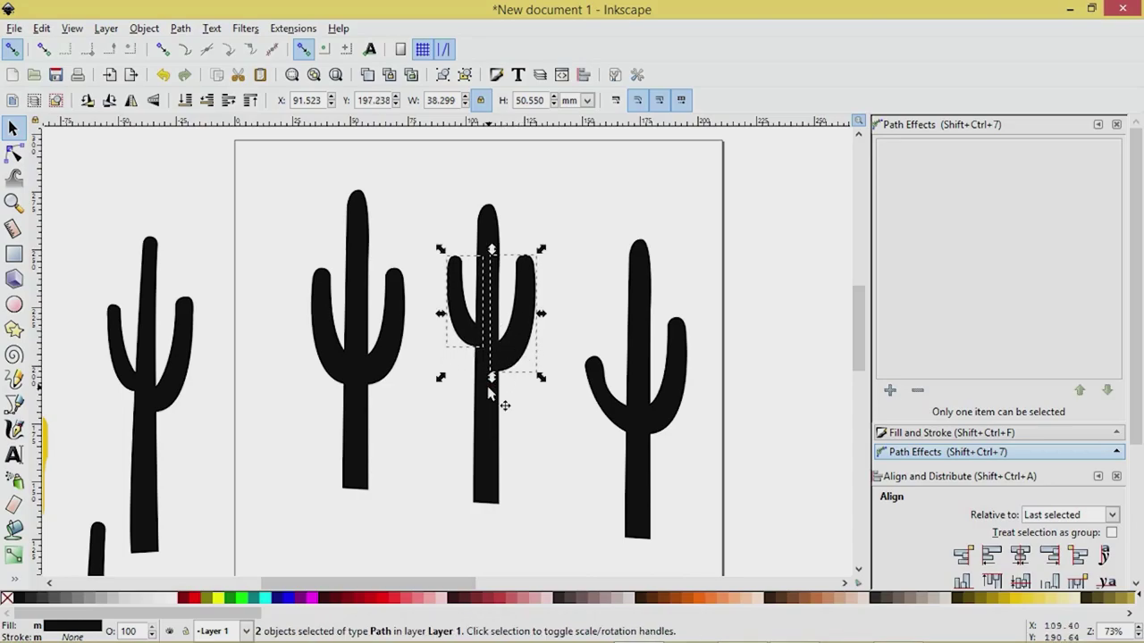
pyautogui.click(599, 380)
pyautogui.keyDown('shift'); pyautogui.click(675, 396); pyautogui.keyUp('shift')
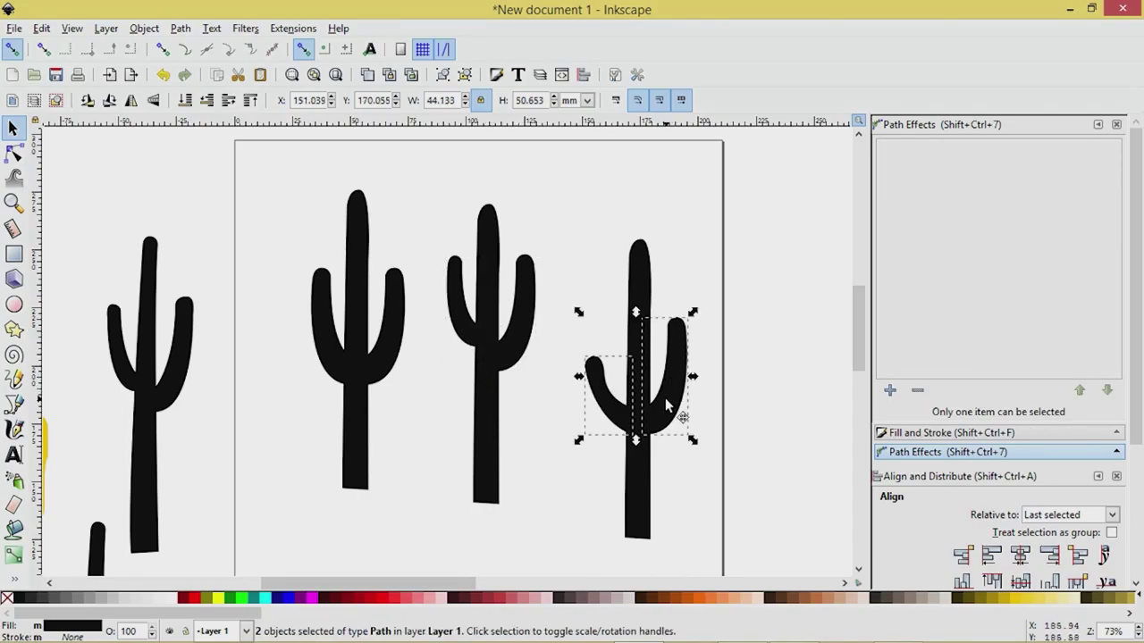
pyautogui.moveTo(665, 398); pyautogui.dragTo(662, 366)
pyautogui.click(662, 366)
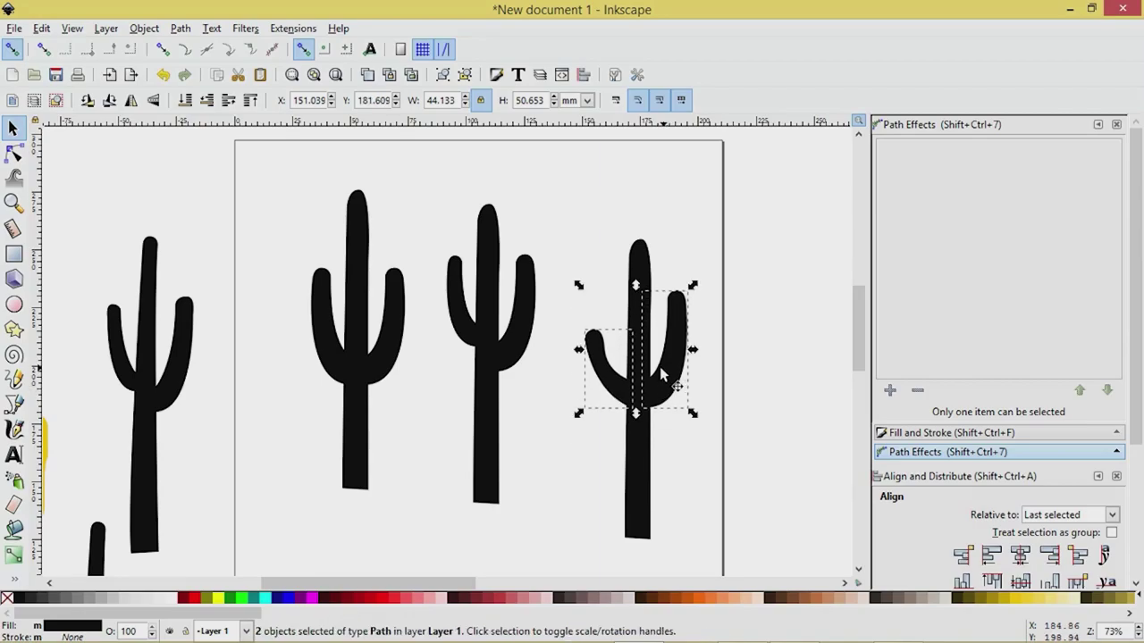
pyautogui.click(393, 344)
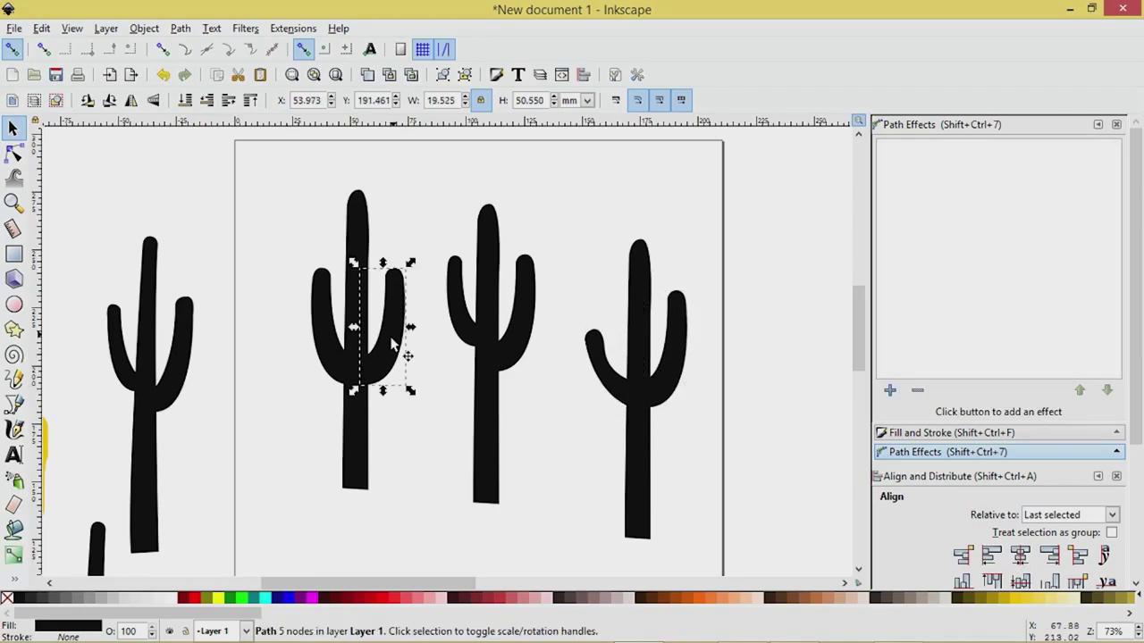
pyautogui.keyDown('shift'); pyautogui.click(325, 345); pyautogui.keyUp('shift')
# - Raise the second cactus's arms and union its trunk and arms with Path > Union
pyautogui.press('n')
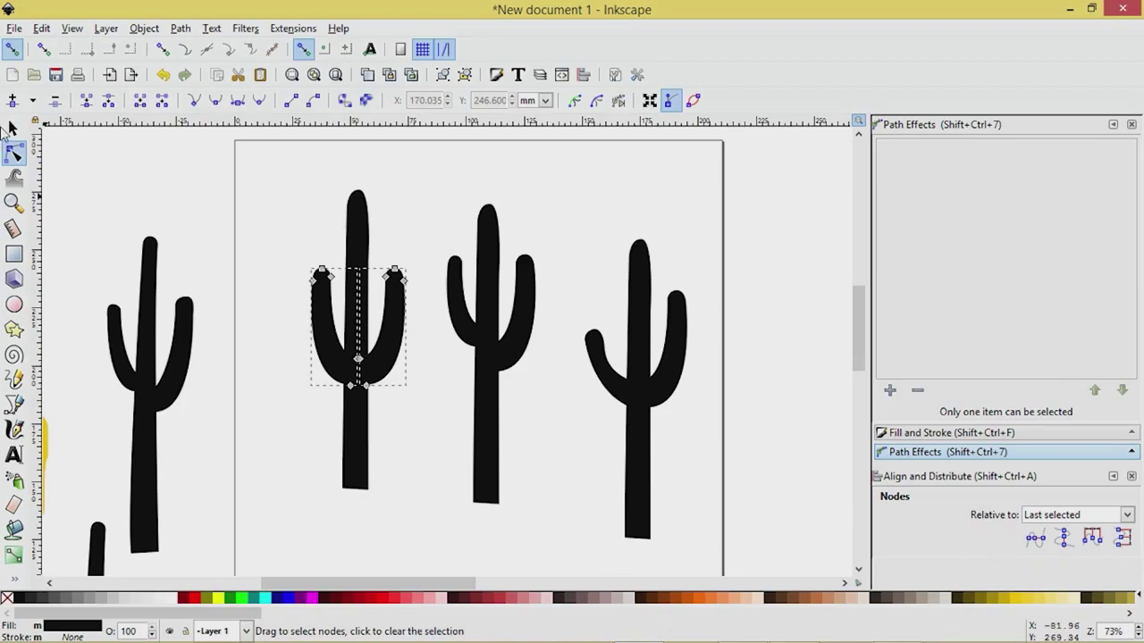
pyautogui.press('s')
pyautogui.moveTo(327, 361); pyautogui.dragTo(325, 323)
pyautogui.moveTo(268, 170); pyautogui.dragTo(441, 534)
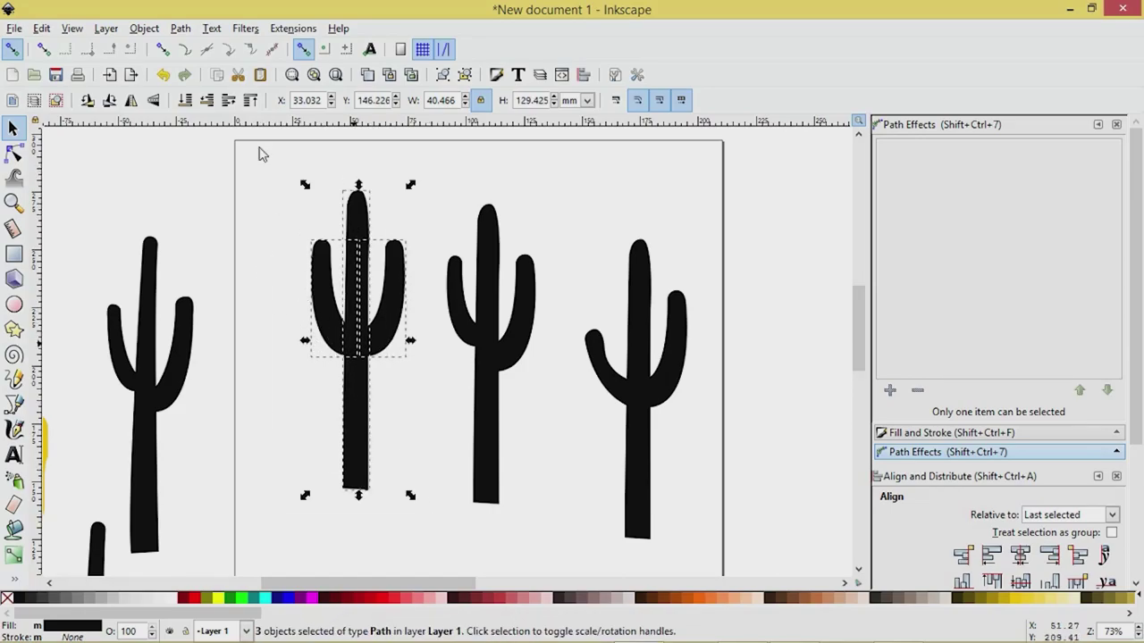
pyautogui.click(179, 28)
pyautogui.click(211, 125)
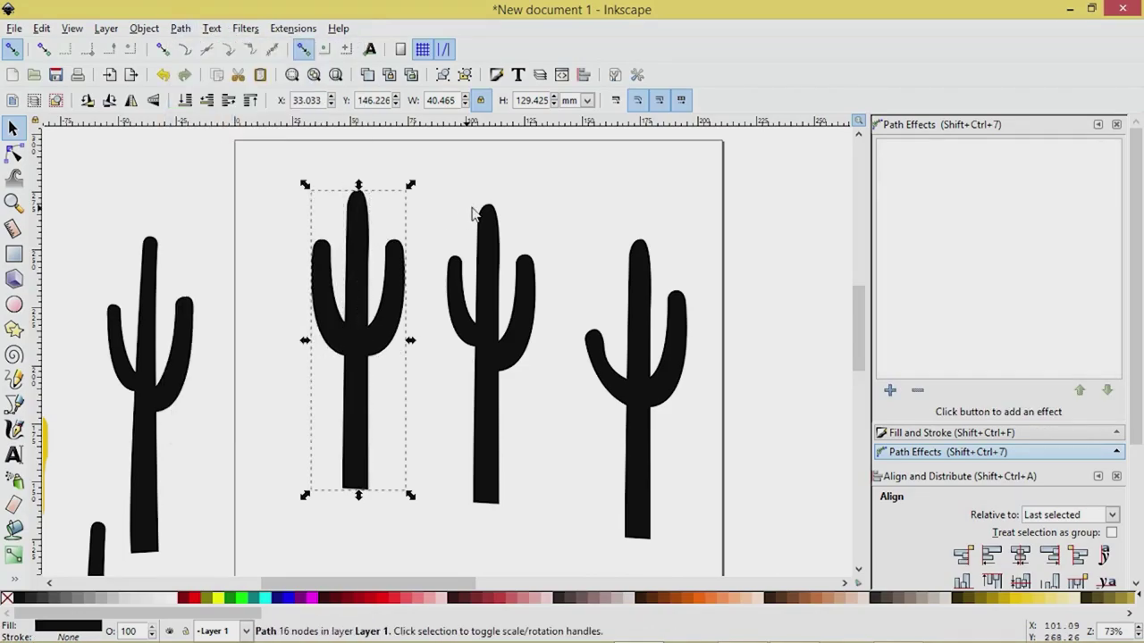
# - Union the third and right cacti's trunks and arms into single paths
pyautogui.moveTo(426, 176); pyautogui.dragTo(595, 554)
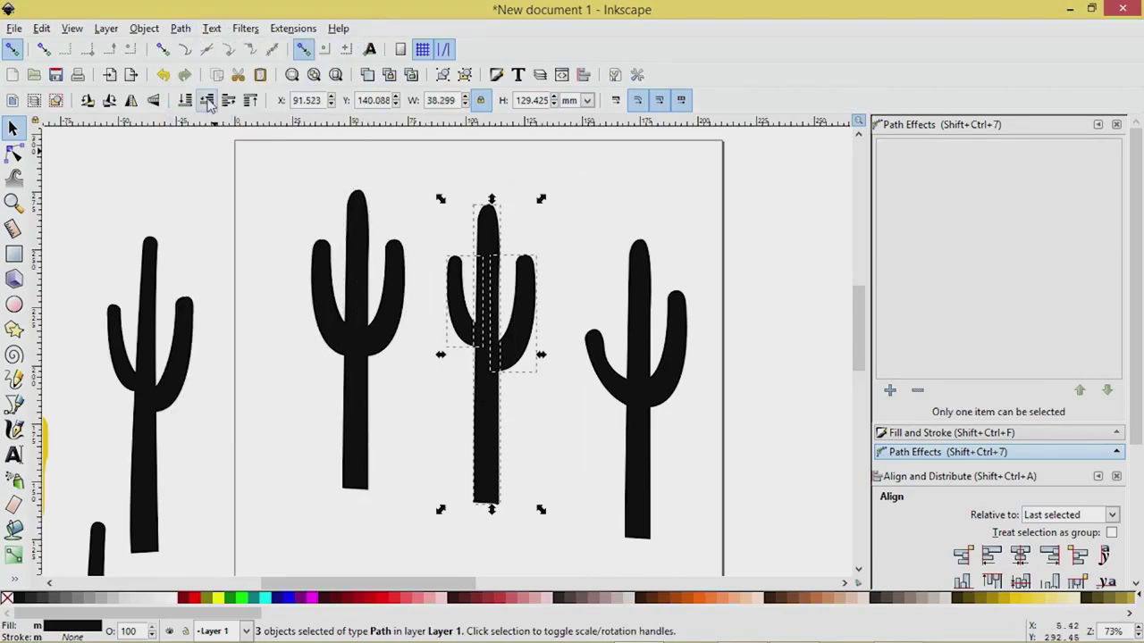
pyautogui.click(180, 28)
pyautogui.click(201, 125)
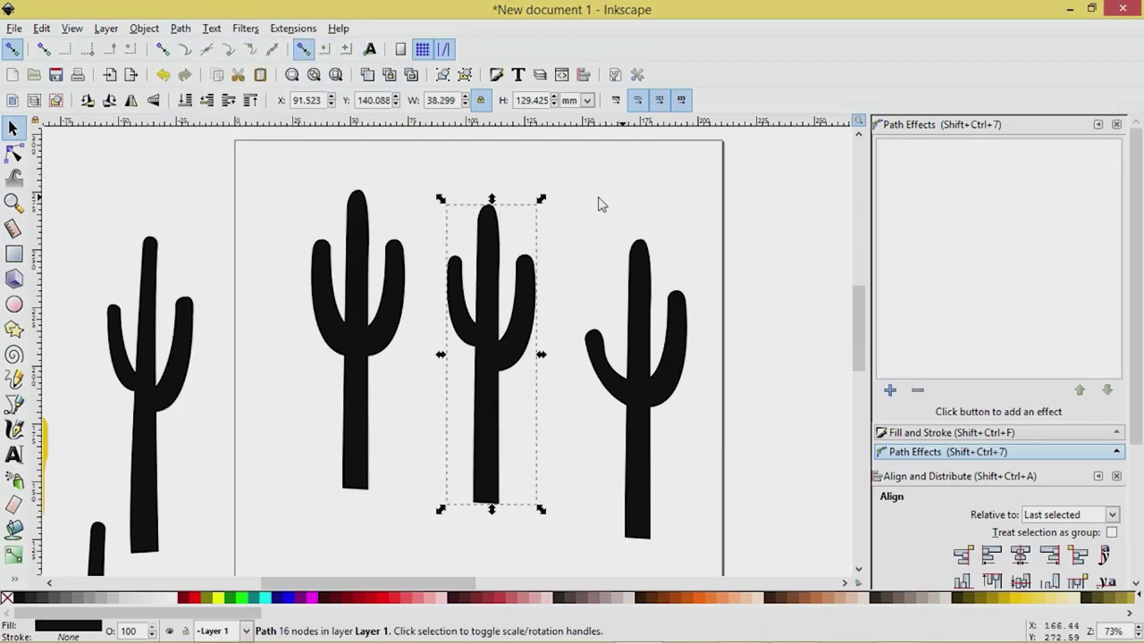
pyautogui.moveTo(568, 208); pyautogui.dragTo(742, 585)
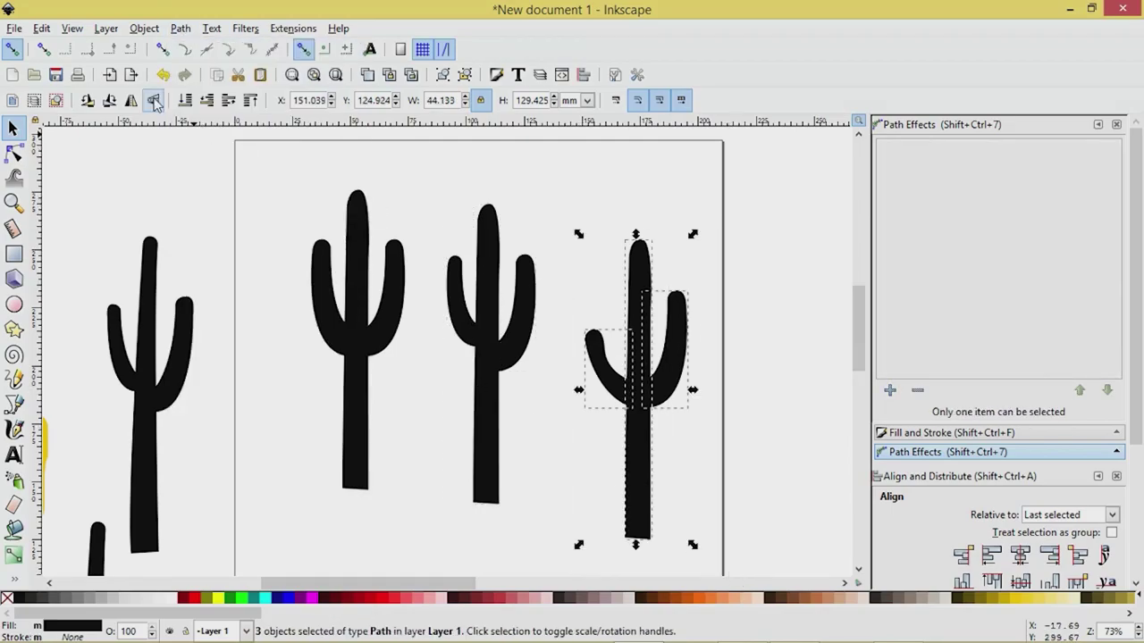
pyautogui.click(180, 29)
pyautogui.click(201, 125)
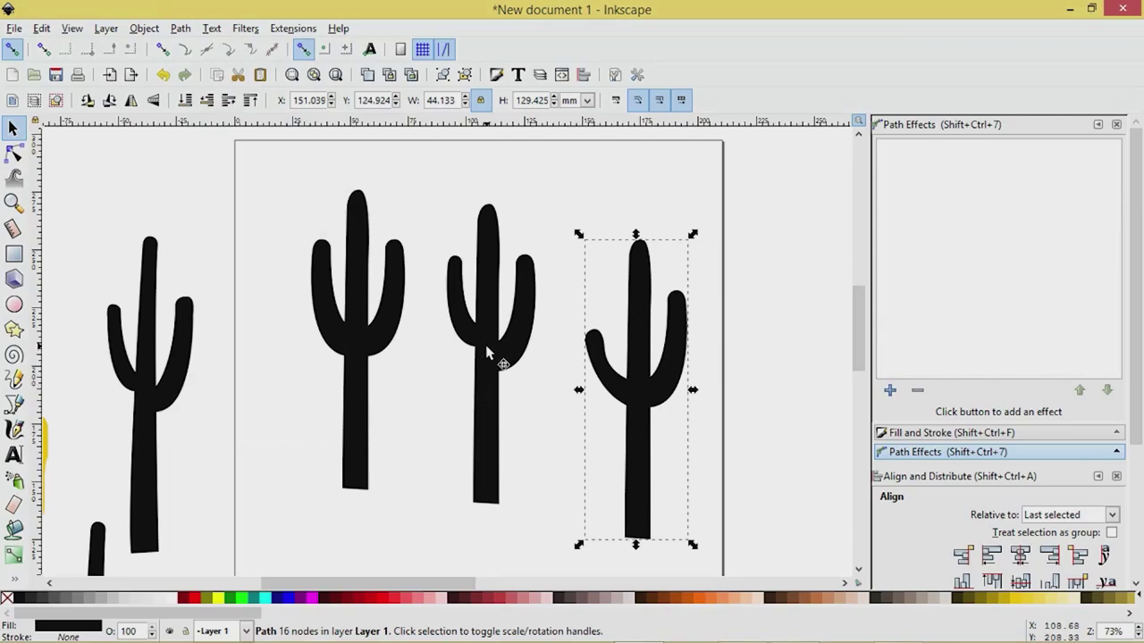
# - Swap the cacti so the second sits in the middle, and enlarge it uniformly
pyautogui.moveTo(487, 353); pyautogui.dragTo(274, 358)
pyautogui.moveTo(357, 353); pyautogui.dragTo(467, 375)
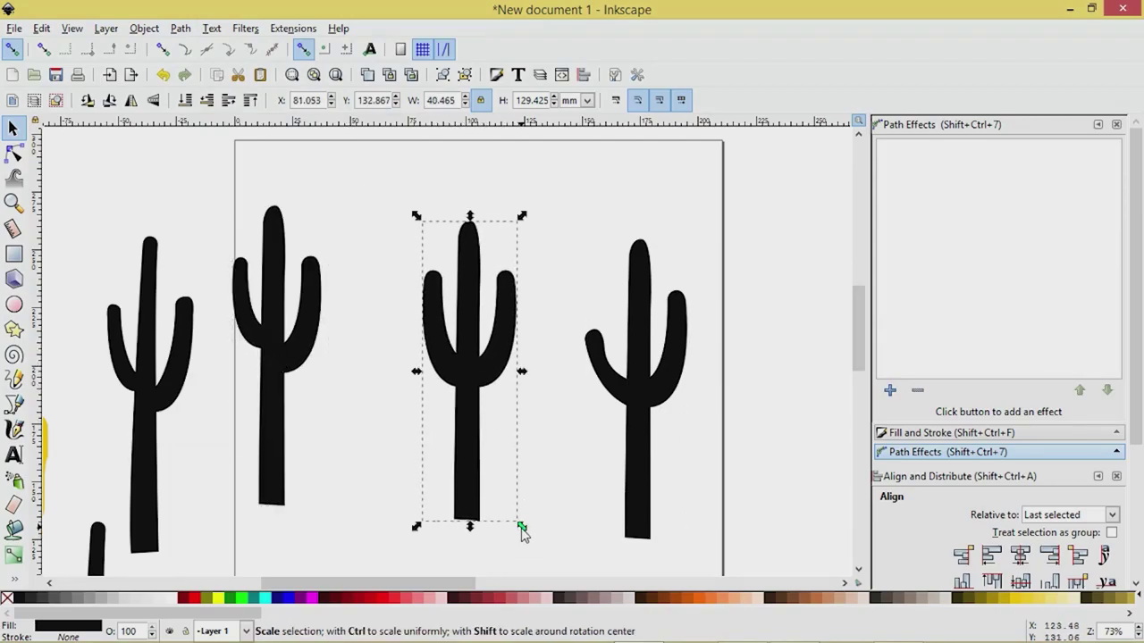
pyautogui.moveTo(522, 529); pyautogui.dragTo(554, 562)
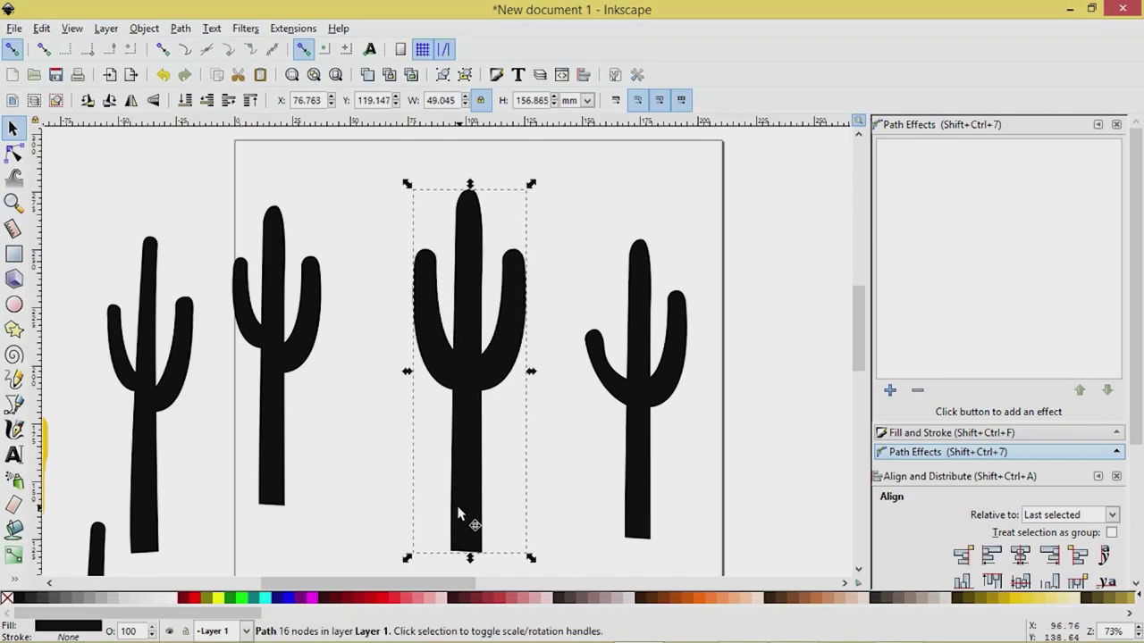
pyautogui.moveTo(458, 514); pyautogui.dragTo(464, 489)
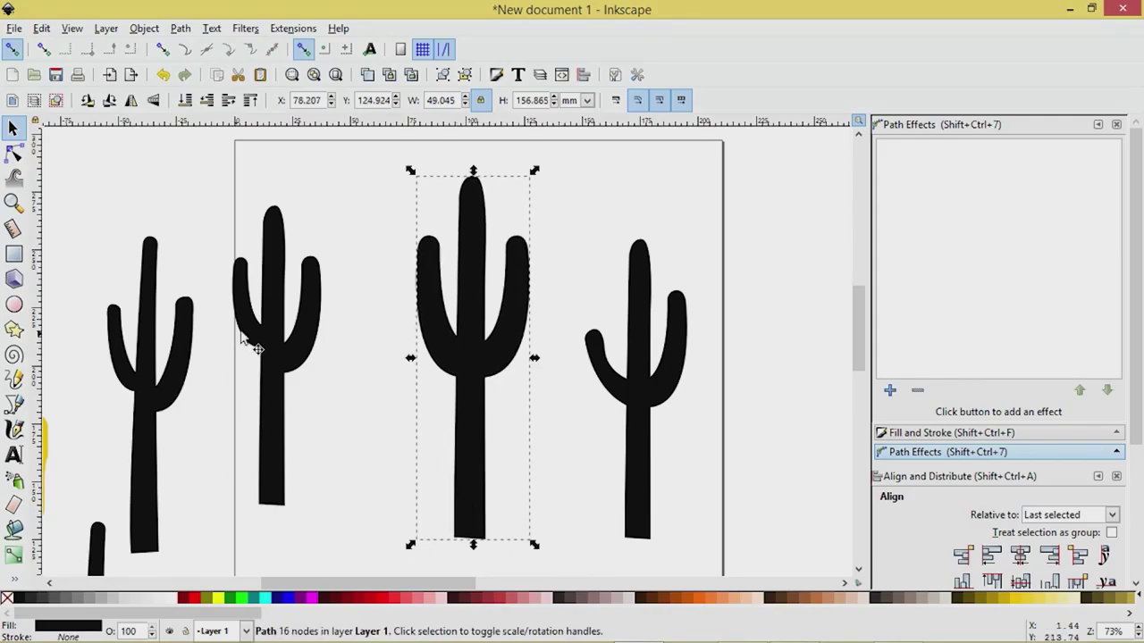
pyautogui.moveTo(241, 333); pyautogui.dragTo(312, 365)
# - Align the three cacti's bottom edges and distribute equal horizontal gaps between them
pyautogui.keyDown('ctrl'); pyautogui.scroll(-1, 308, 362); pyautogui.keyUp('ctrl')
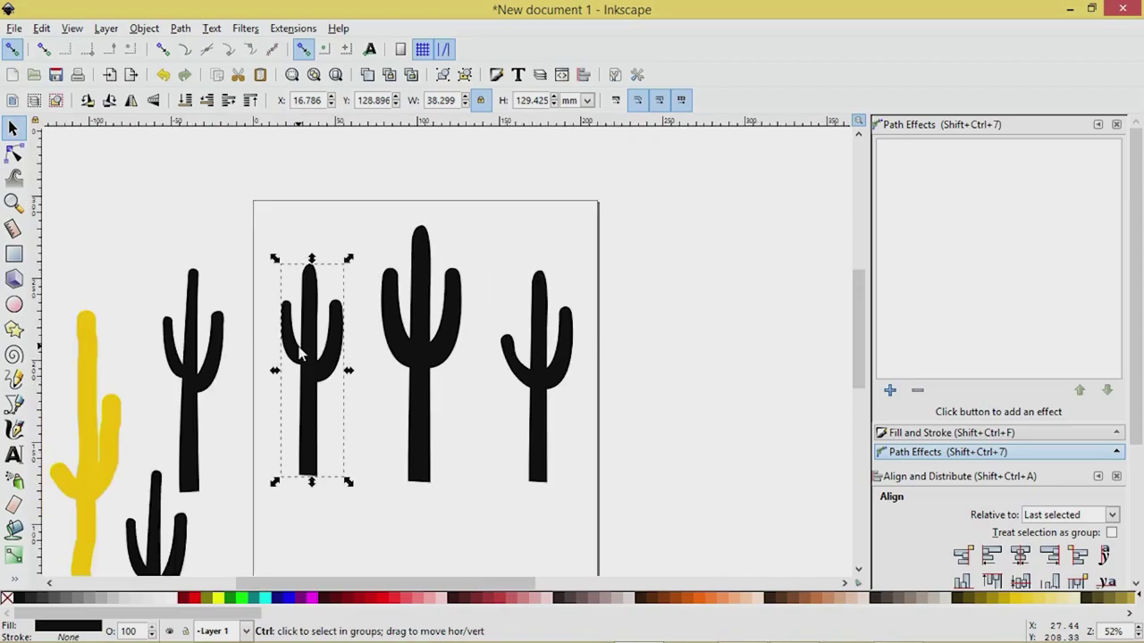
pyautogui.moveTo(259, 221); pyautogui.dragTo(659, 568)
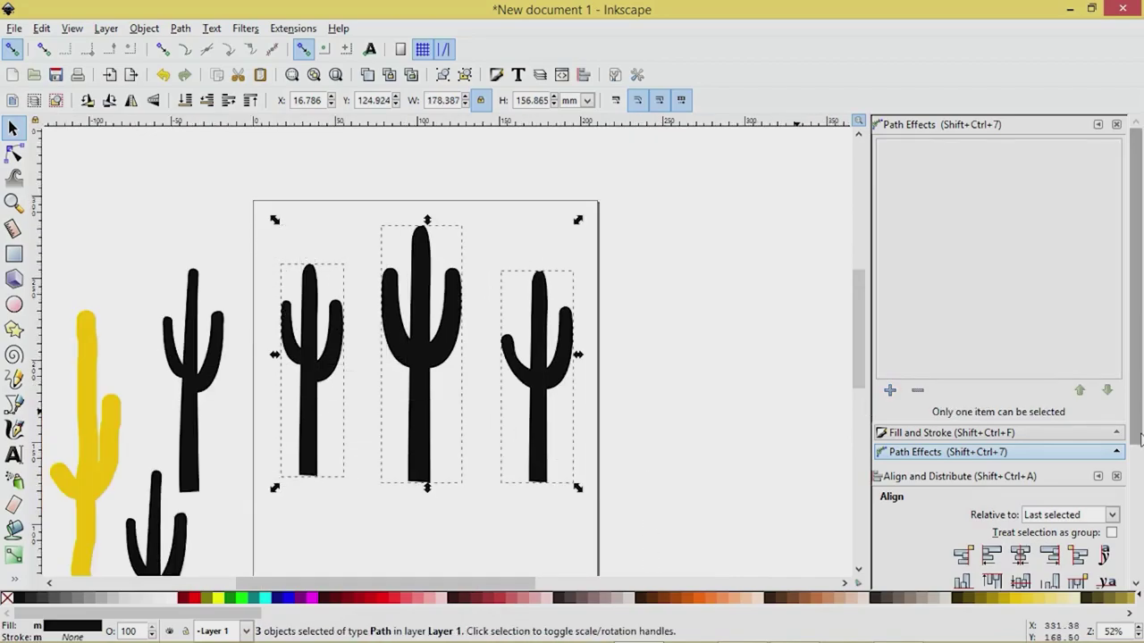
pyautogui.scroll(-3, 1075, 487)
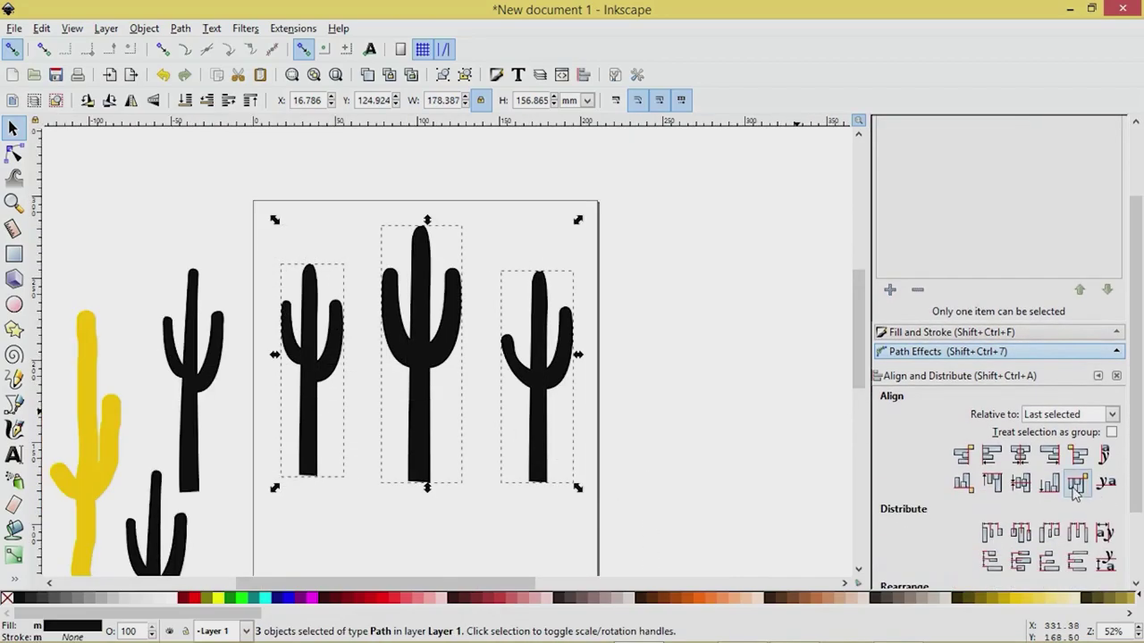
pyautogui.click(1049, 482)
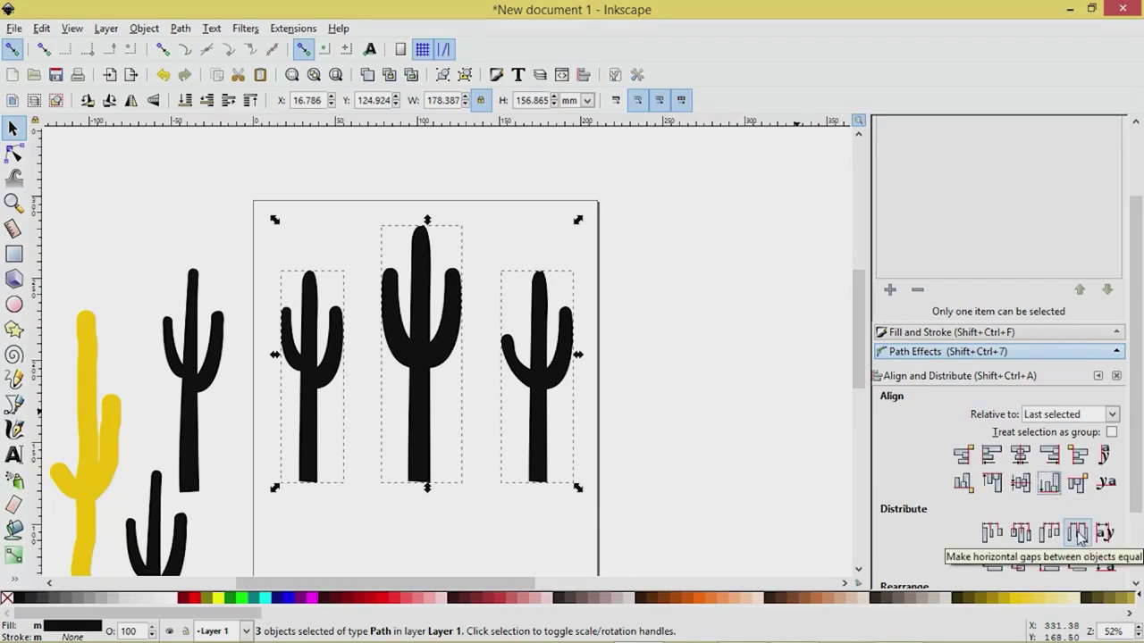
pyautogui.click(1076, 533)
pyautogui.scroll(-1, 660, 478)
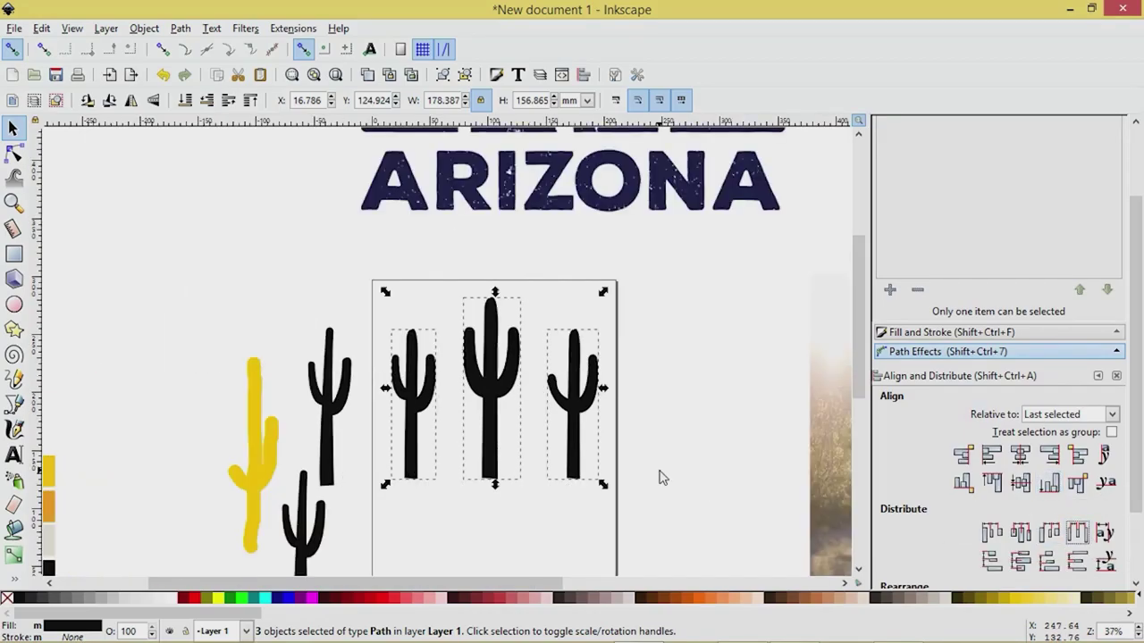
pyautogui.scroll(-3, 659, 478)
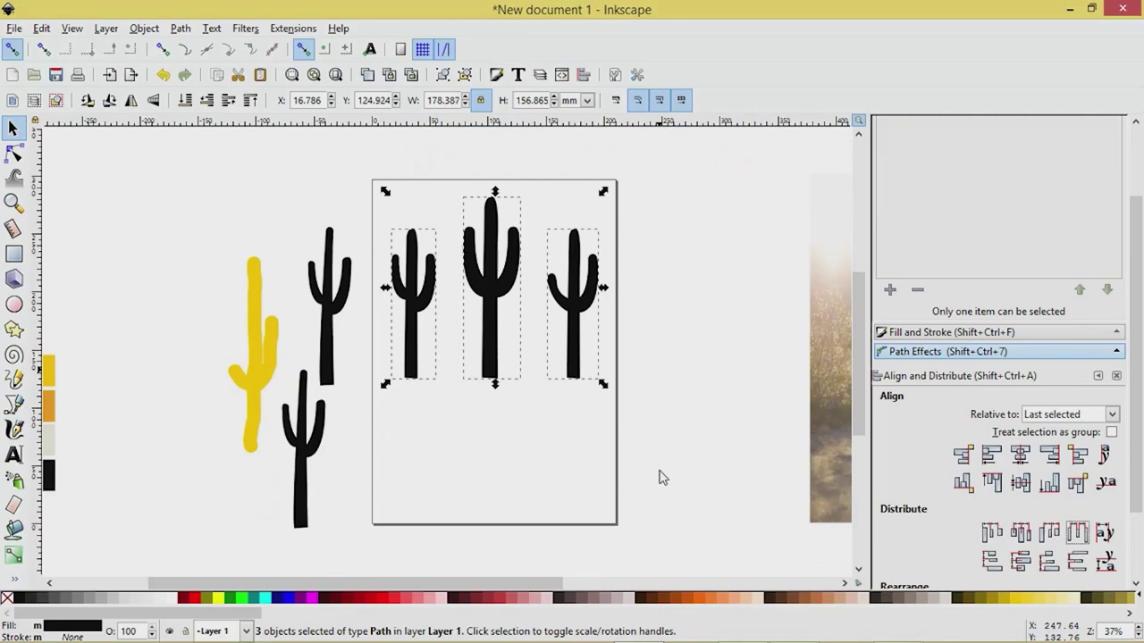
# - Draw a large black circle below the page
pyautogui.scroll(-7, 634, 435)
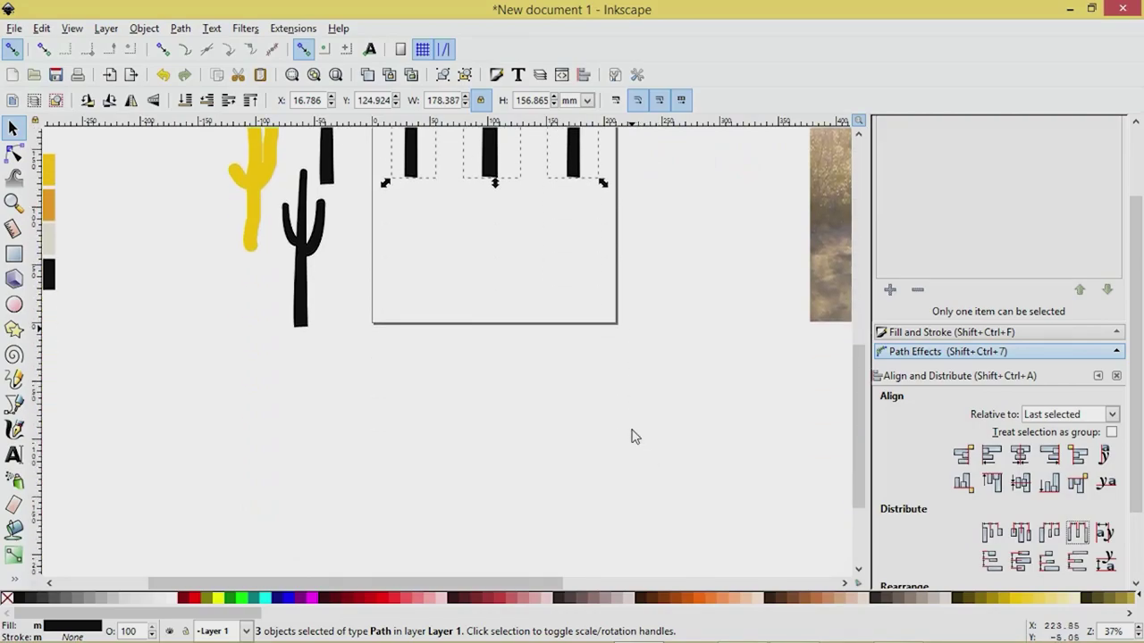
pyautogui.click(13, 305)
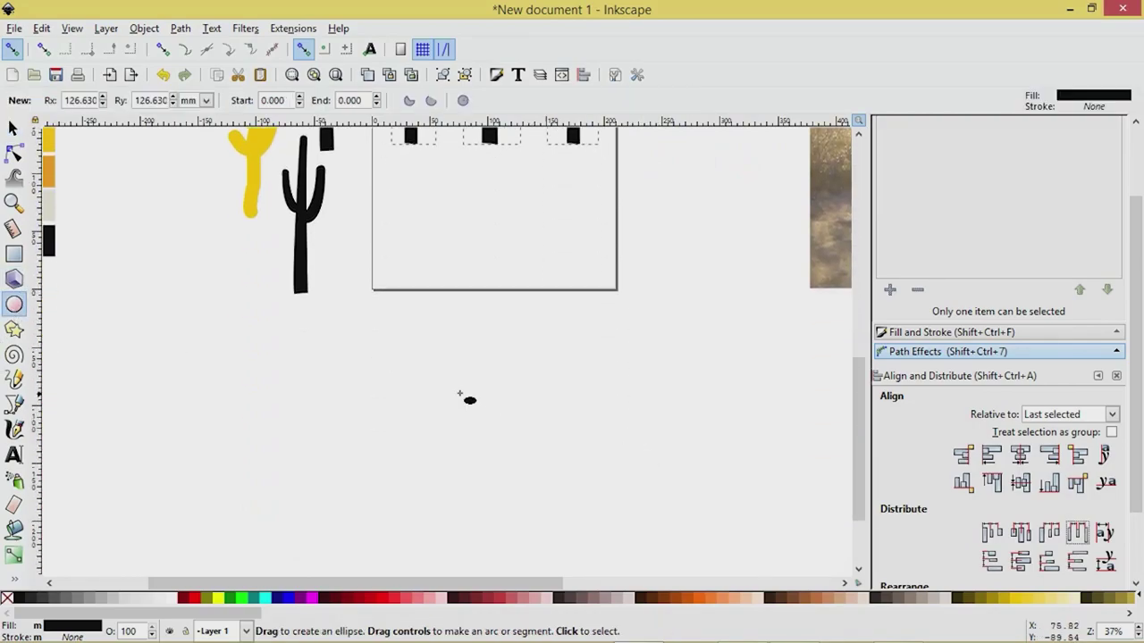
pyautogui.moveTo(455, 390); pyautogui.dragTo(548, 491)
pyautogui.click(13, 128)
# - Cover the circle's lower half with a yellow-filled rectangle
pyautogui.click(13, 255)
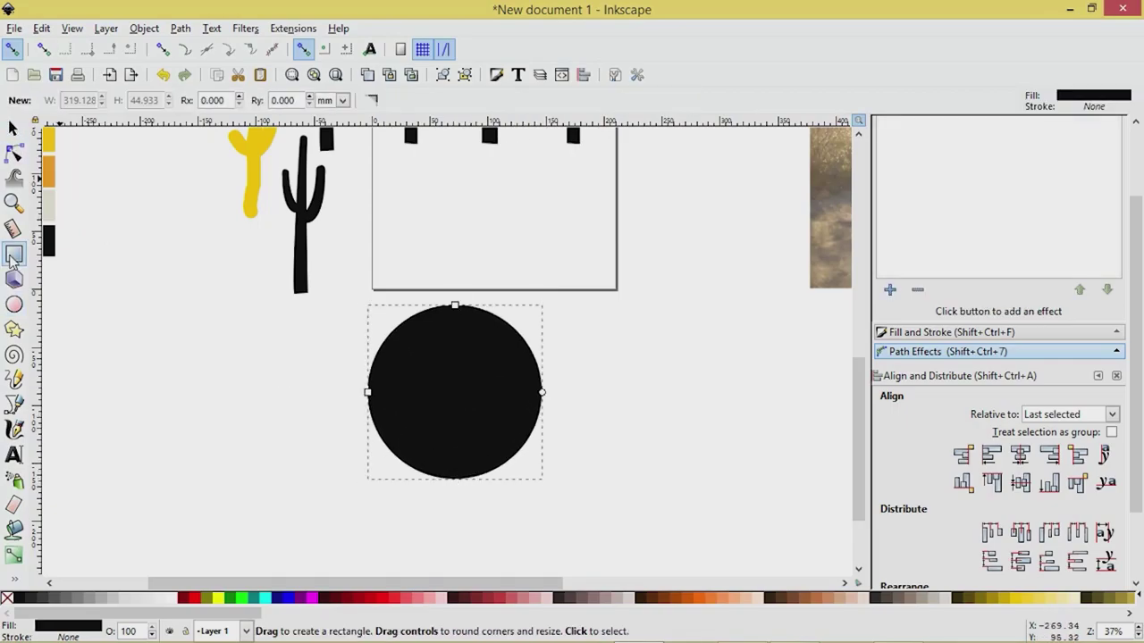
pyautogui.moveTo(318, 399); pyautogui.dragTo(613, 551)
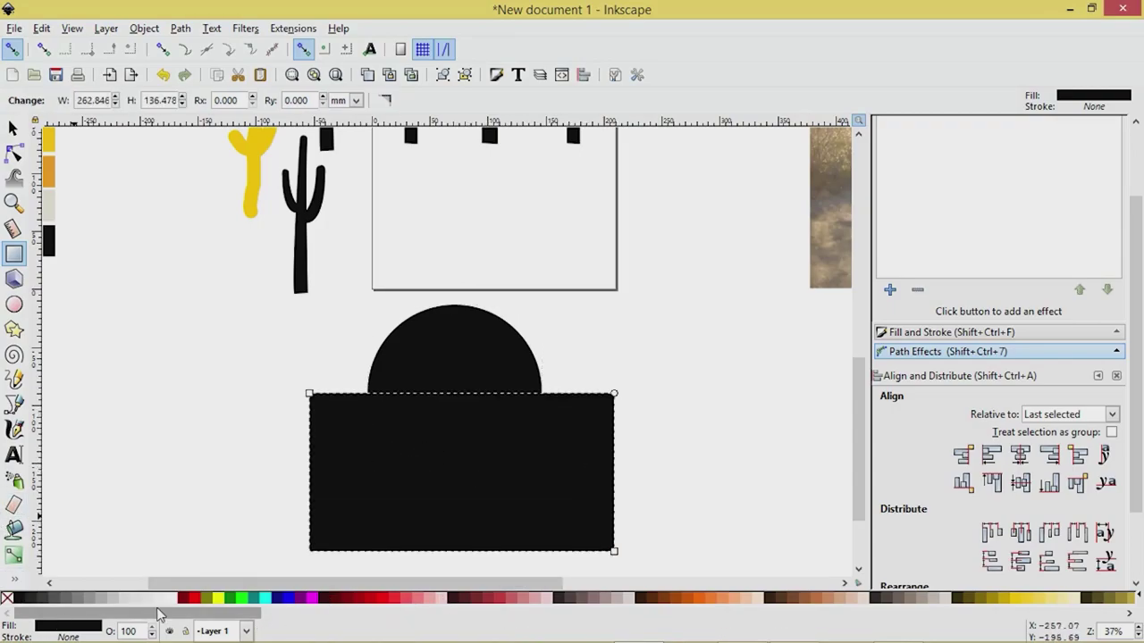
pyautogui.click(218, 597)
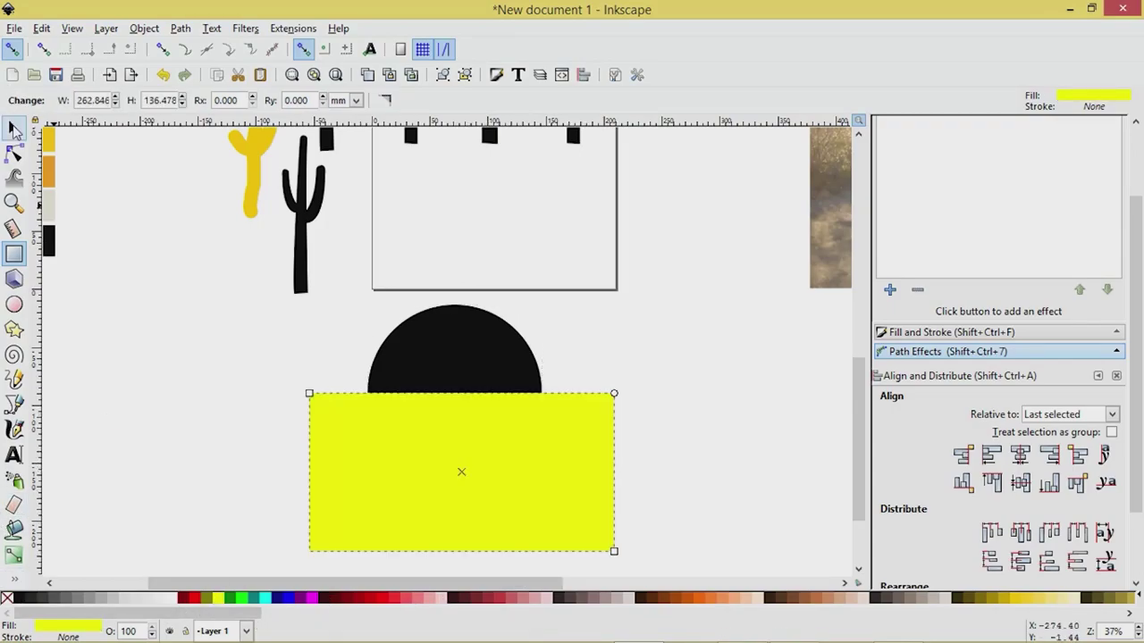
pyautogui.click(13, 128)
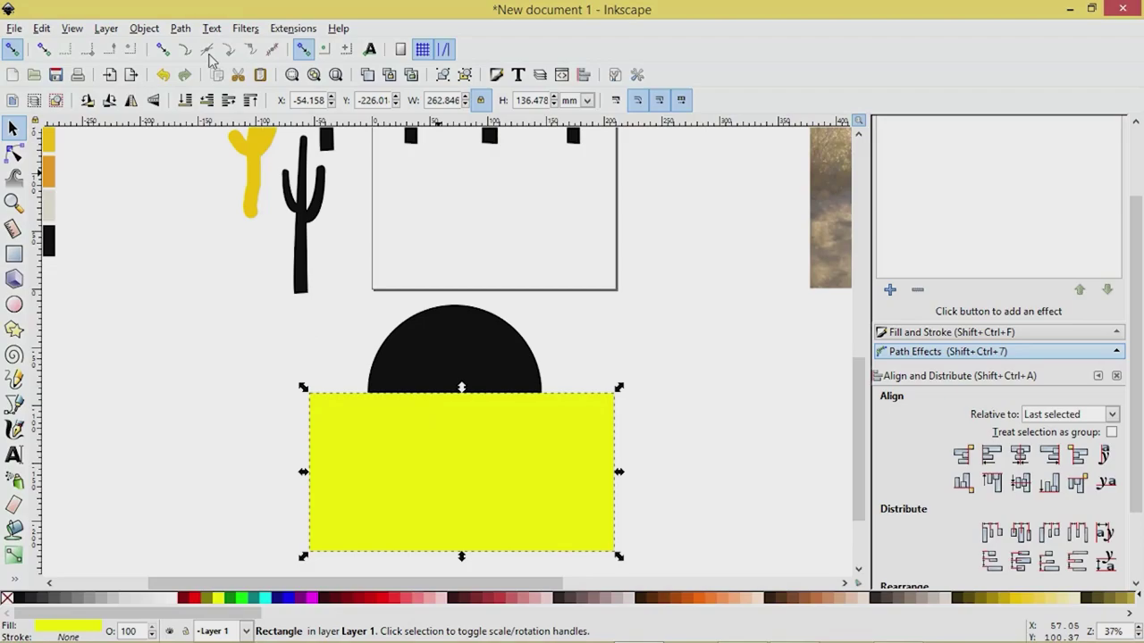
# - Enable node snapping, stack a copy of the yellow rectangle on the original, and group both
pyautogui.click(162, 49)
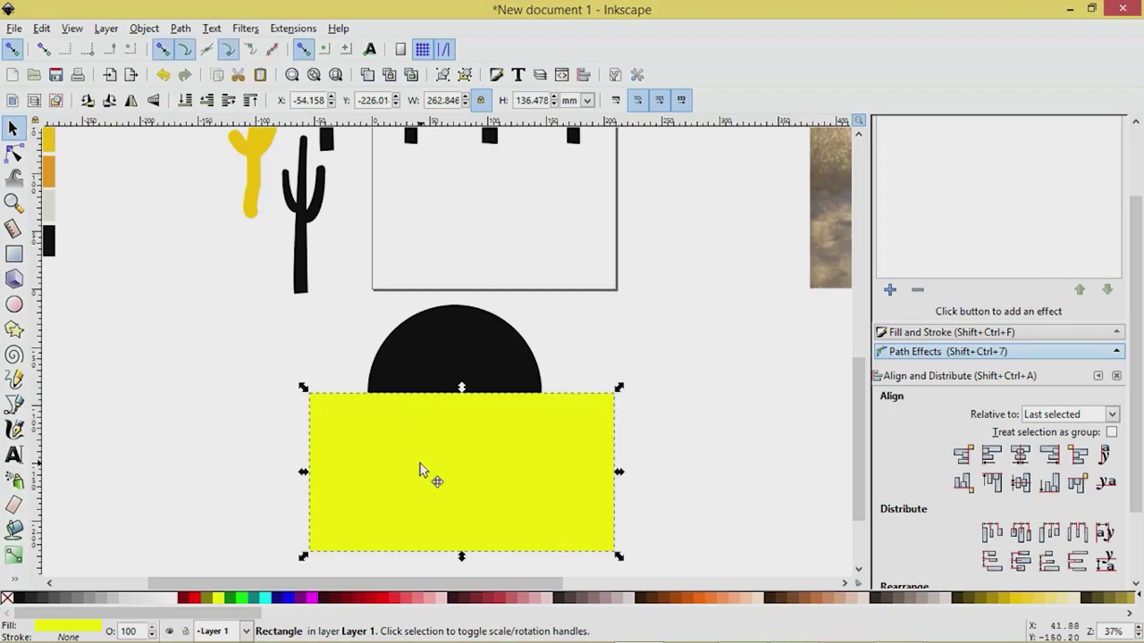
pyautogui.moveTo(420, 471); pyautogui.dragTo(420, 305)
pyautogui.keyDown('shift'); pyautogui.click(401, 476); pyautogui.keyUp('shift')
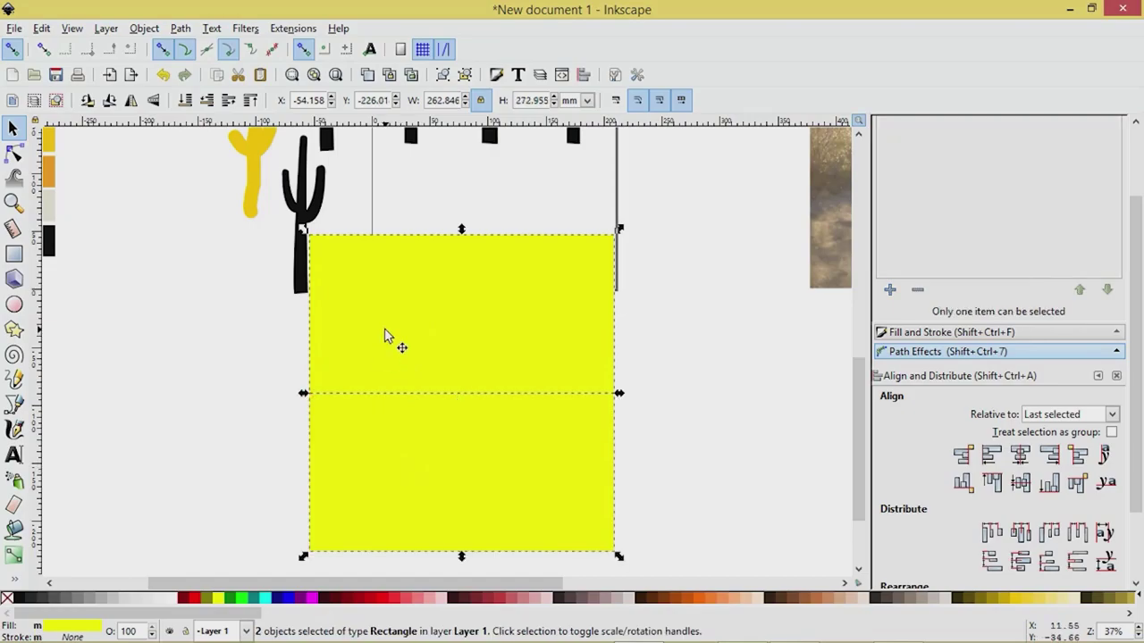
pyautogui.click(441, 75)
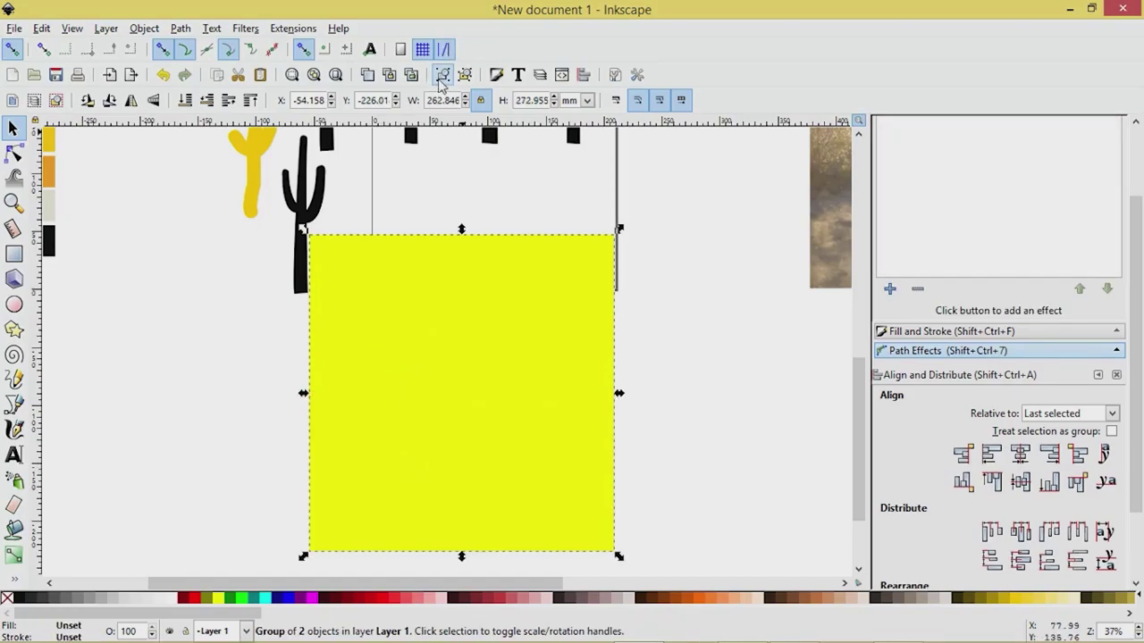
# - Centre the black circle horizontally on the yellow group, then ungroup the two rectangles
pyautogui.moveTo(339, 352); pyautogui.dragTo(440, 356)
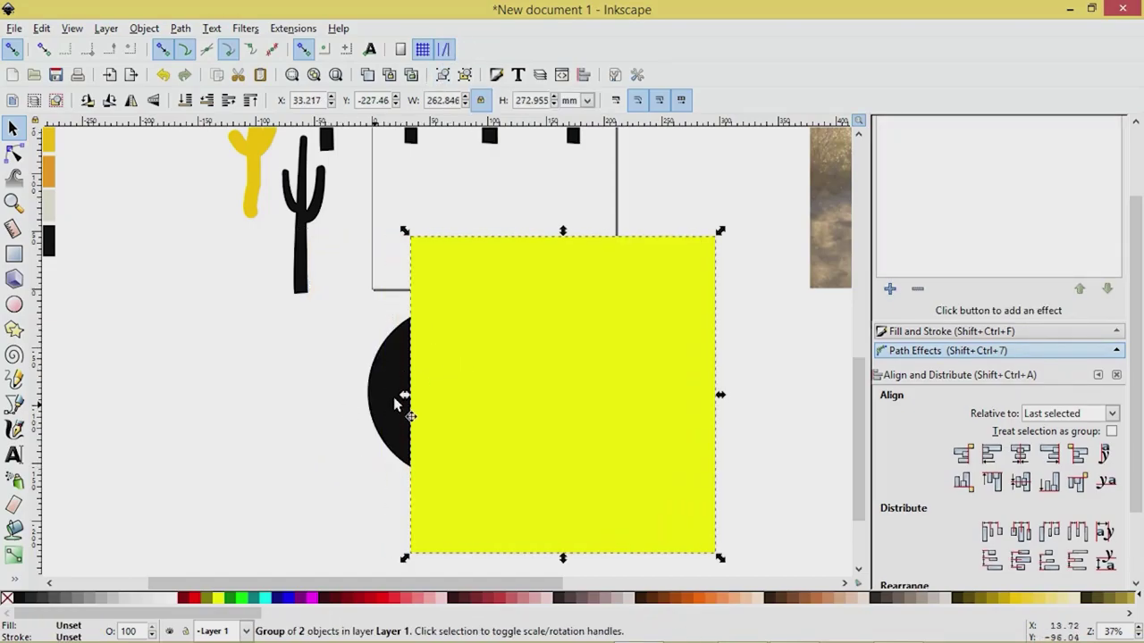
pyautogui.click(396, 404)
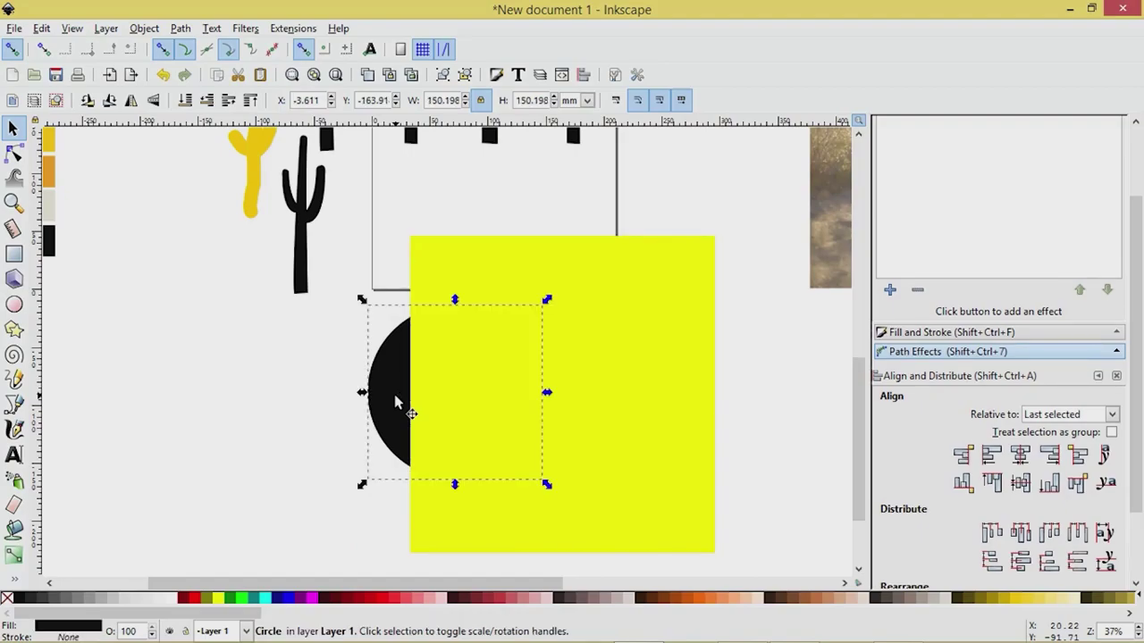
pyautogui.keyDown('shift'); pyautogui.click(561, 273); pyautogui.keyUp('shift')
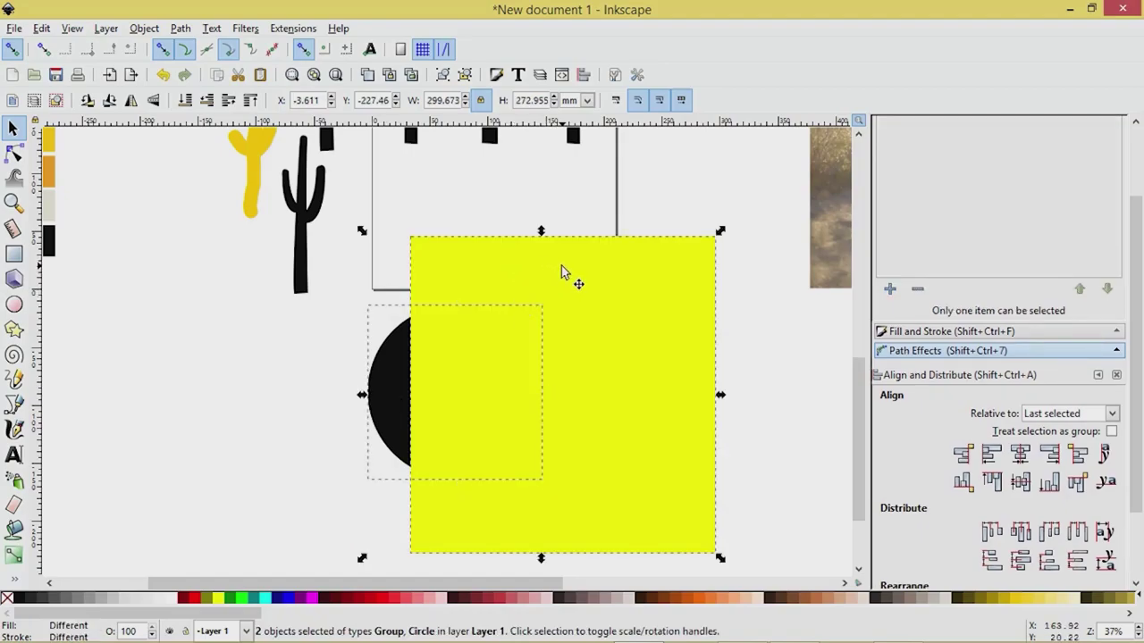
pyautogui.click(1019, 454)
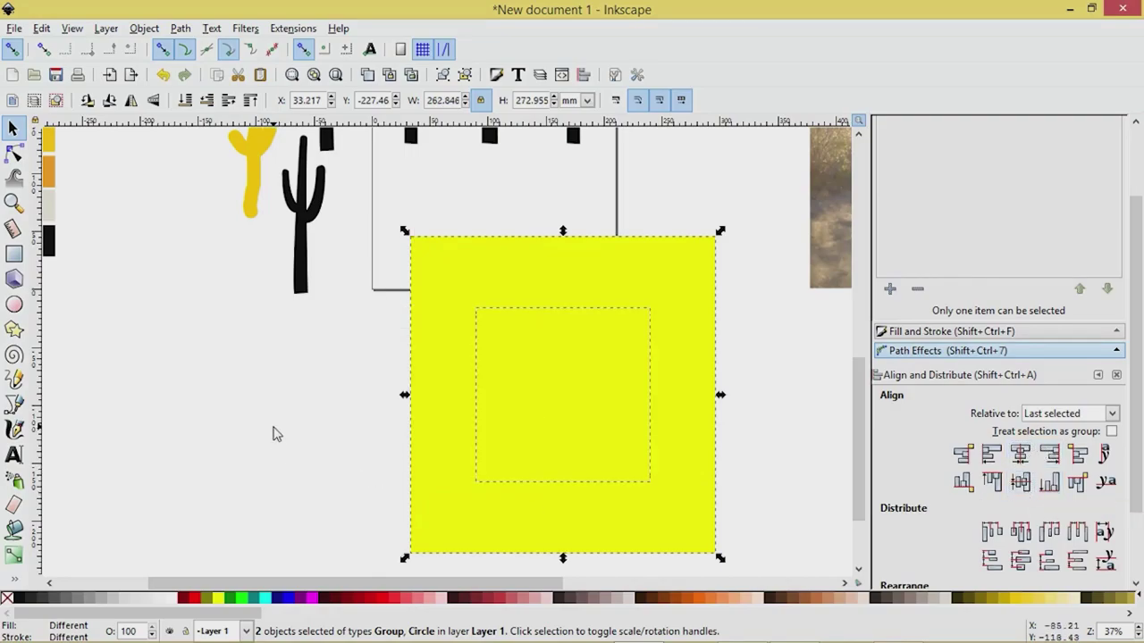
pyautogui.click(275, 433)
pyautogui.click(465, 545)
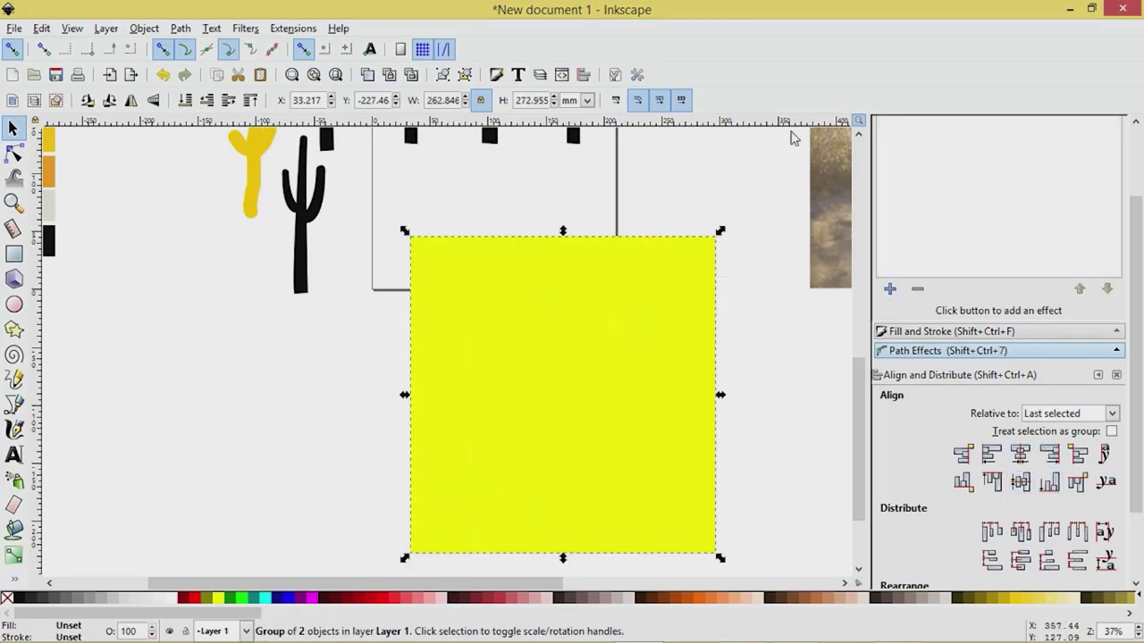
pyautogui.click(465, 74)
pyautogui.click(352, 321)
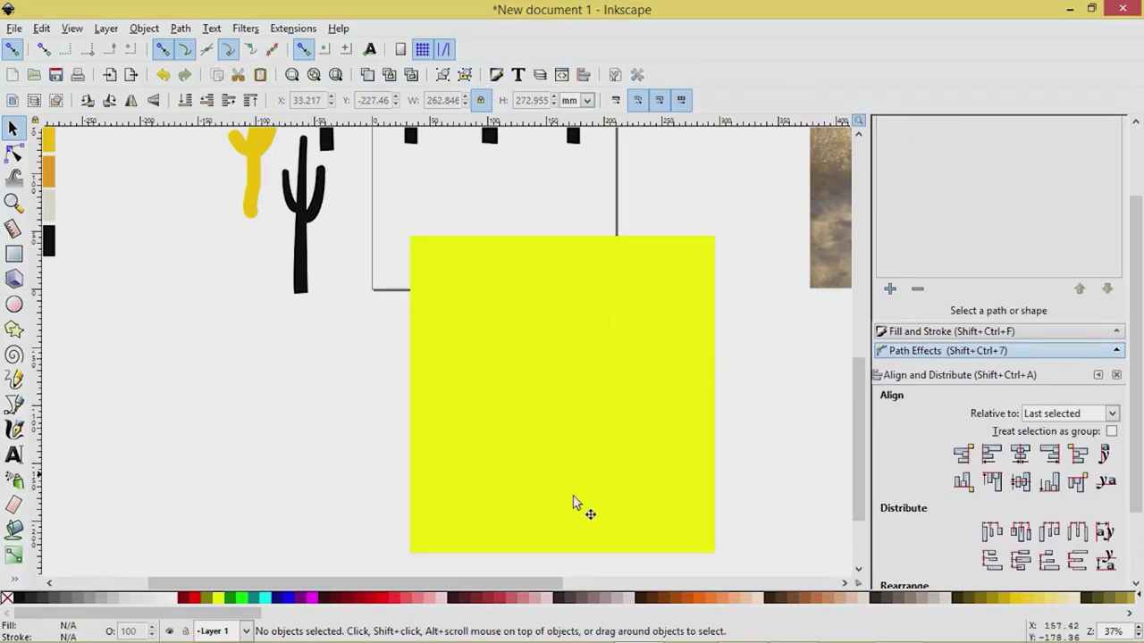
pyautogui.click(506, 528)
# - Delete the lower rectangle and intersect the circle with the upper rectangle to get a half-disc
pyautogui.press('Delete')
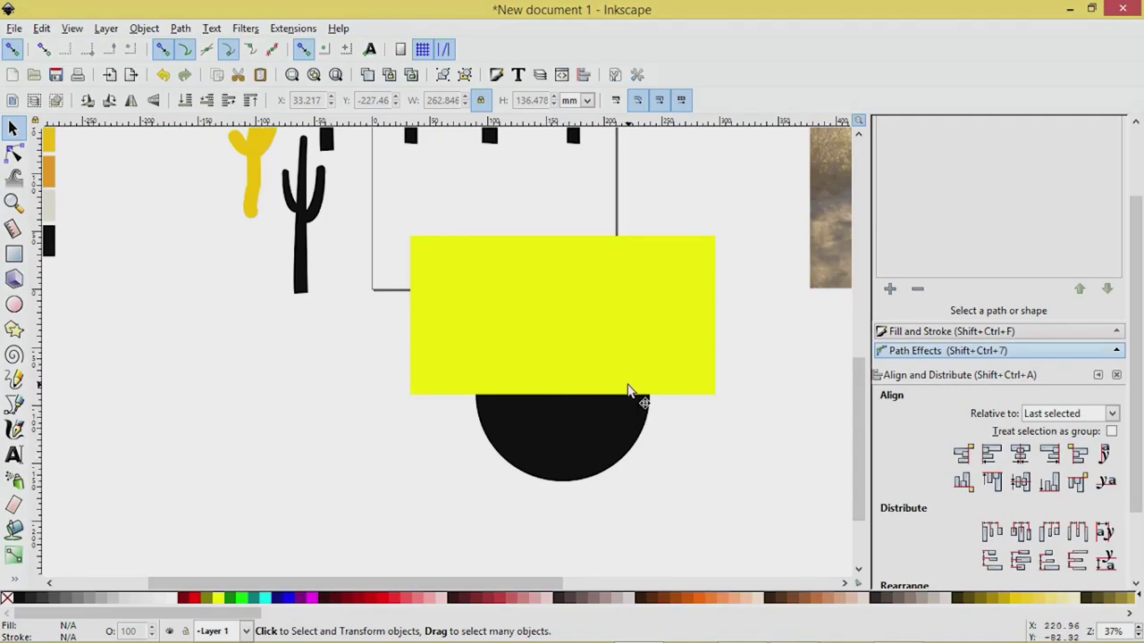
pyautogui.keyDown('shift'); pyautogui.click(527, 441); pyautogui.keyUp('shift')
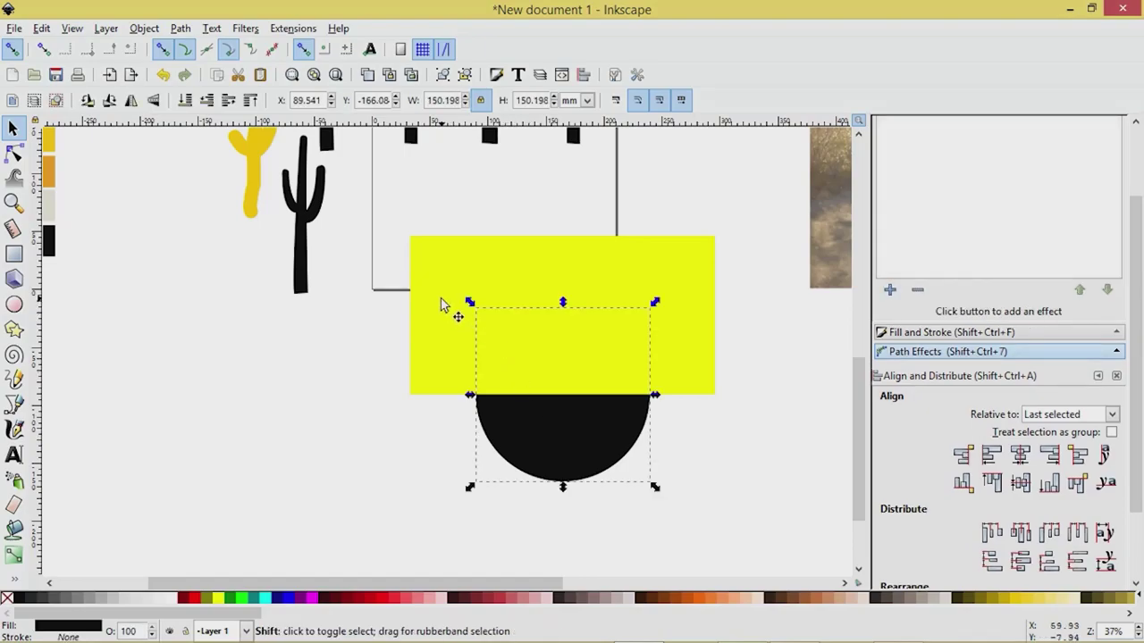
pyautogui.keyDown('shift'); pyautogui.click(440, 305); pyautogui.keyUp('shift')
pyautogui.moveTo(528, 278); pyautogui.dragTo(385, 339)
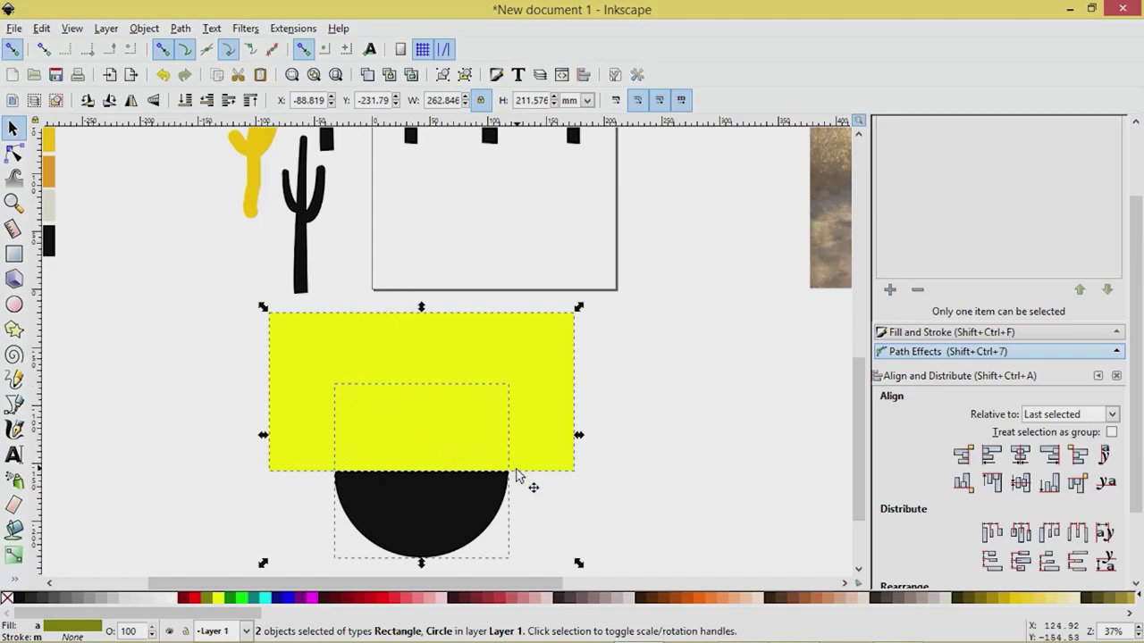
pyautogui.click(183, 28)
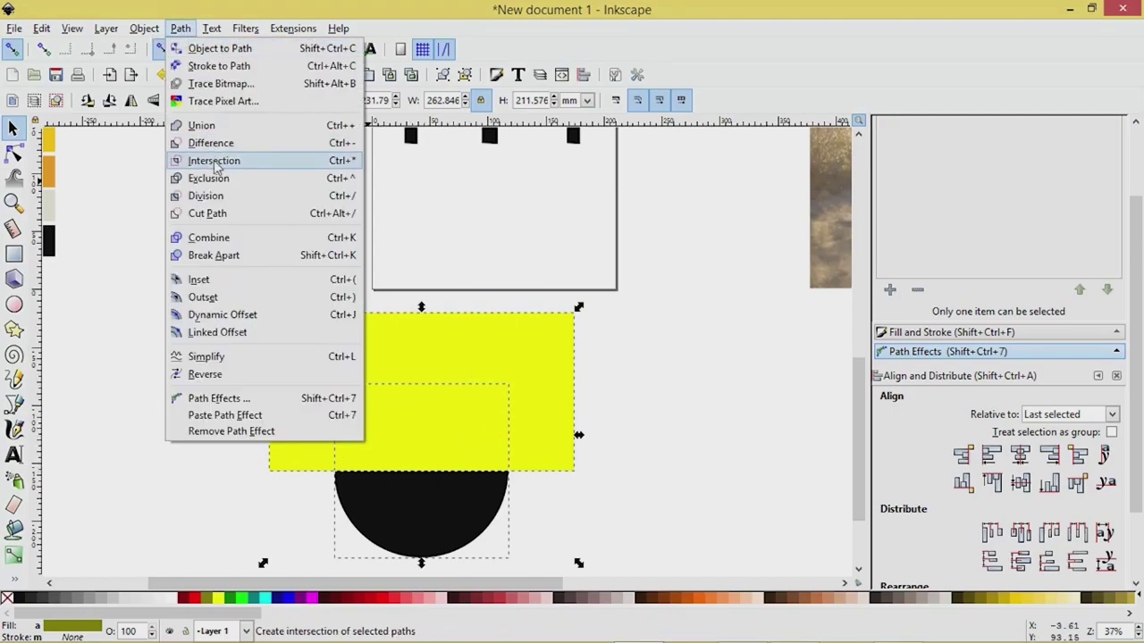
pyautogui.click(214, 161)
pyautogui.moveTo(410, 443); pyautogui.dragTo(442, 390)
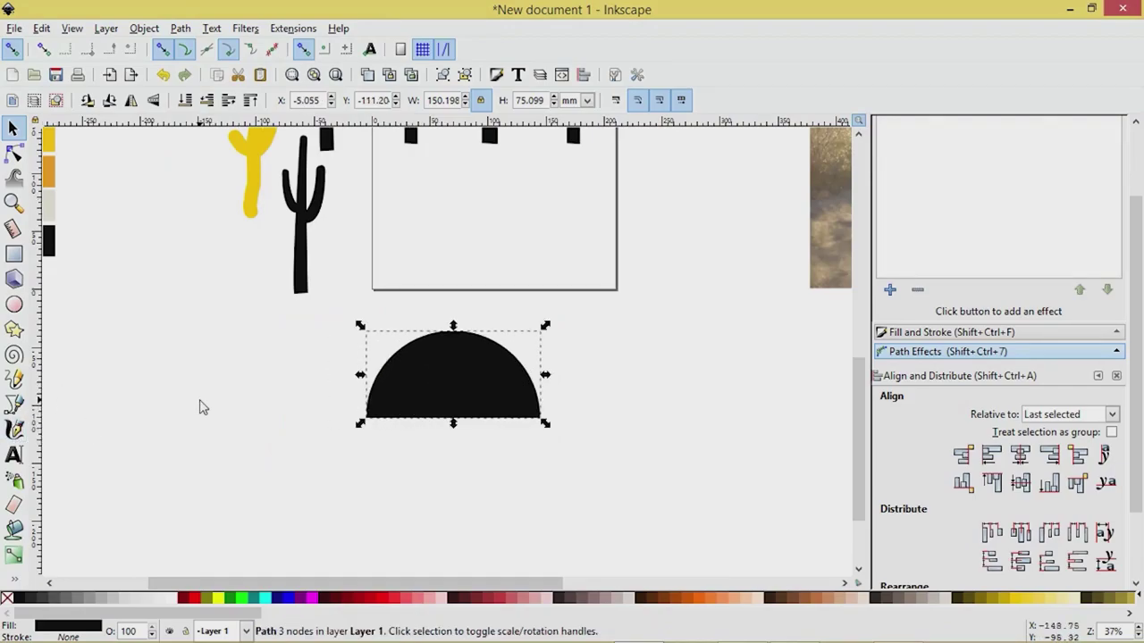
# - Draw a yellow rectangle band across the bottom of the half-disc
pyautogui.scroll(-2, 200, 407)
pyautogui.scroll(1, 200, 407)
pyautogui.scroll(1, 200, 407)
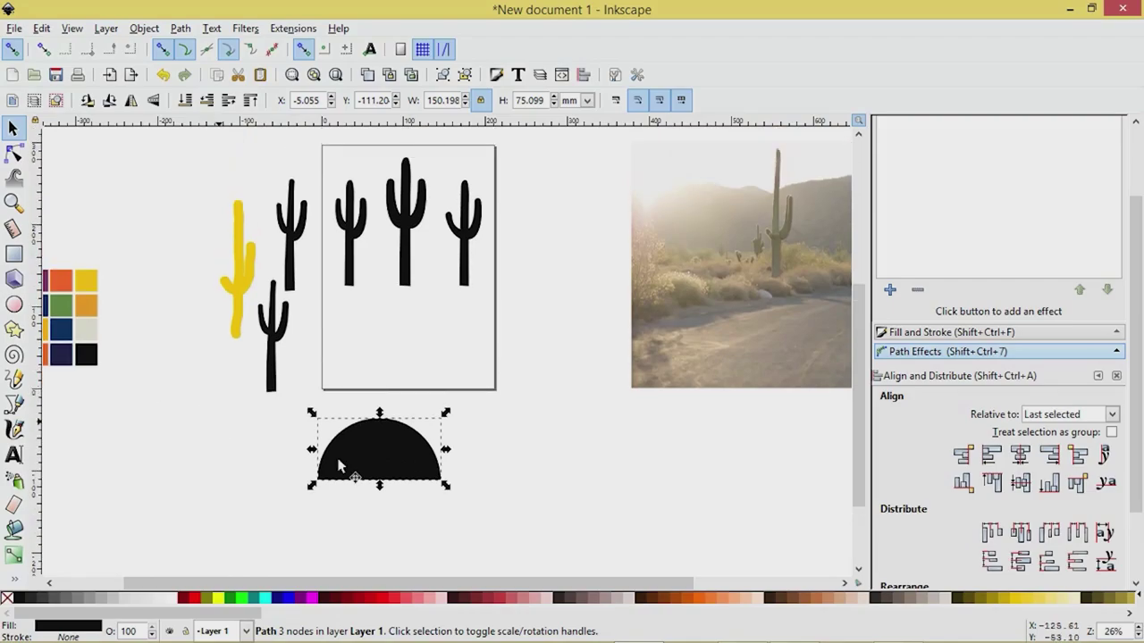
pyautogui.click(13, 255)
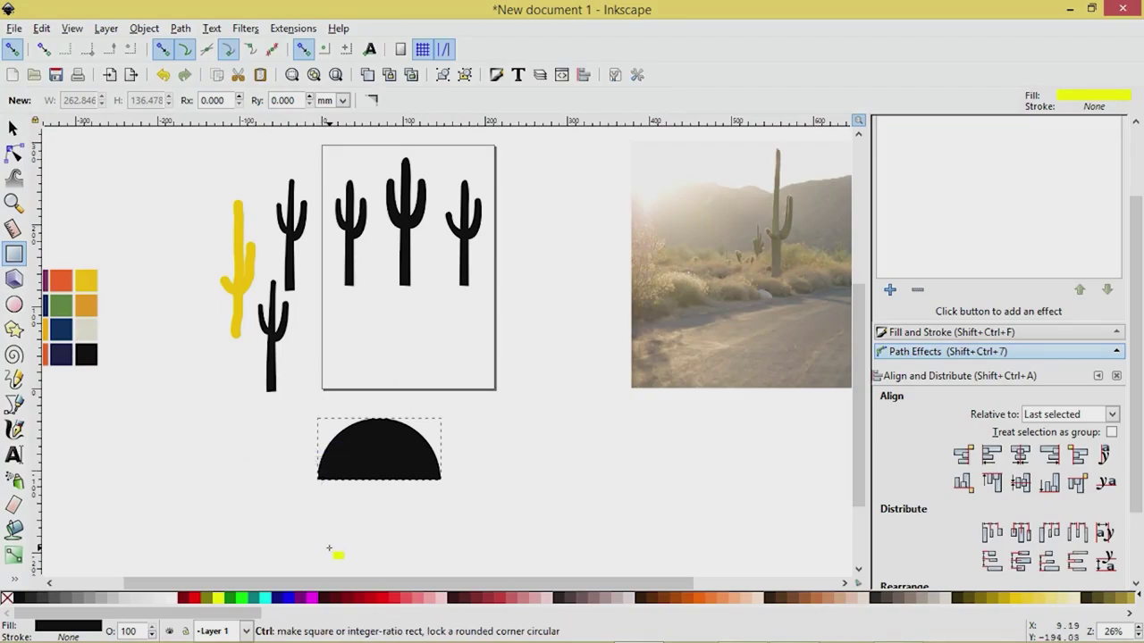
pyautogui.scroll(3, 329, 548)
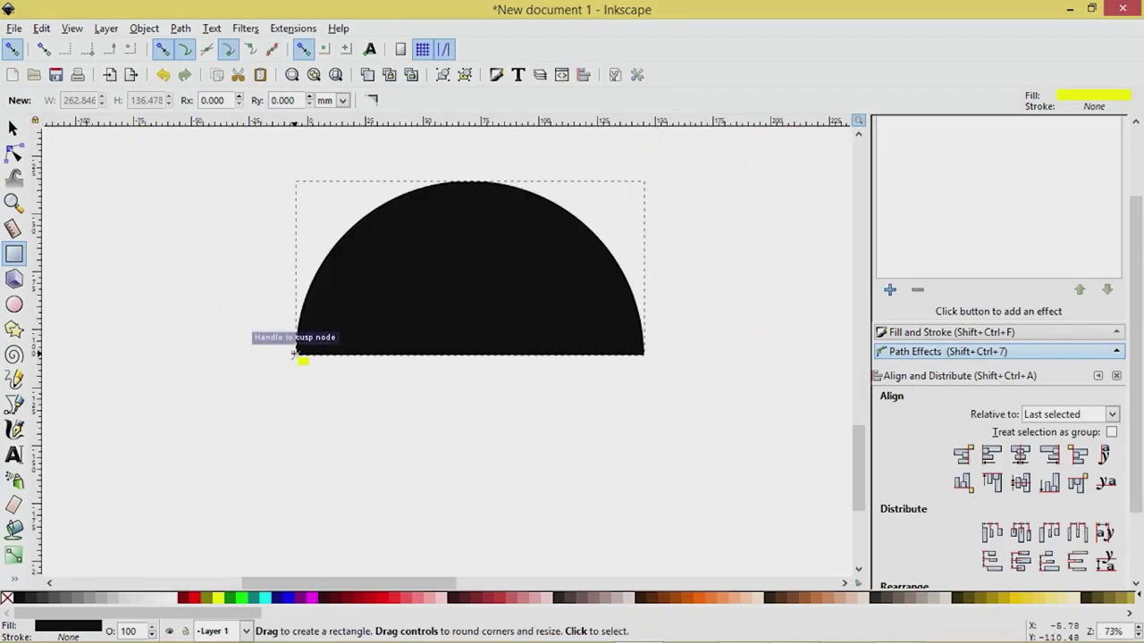
pyautogui.moveTo(295, 355)
pyautogui.mouseDown()
pyautogui.moveTo(455, 267)
pyautogui.moveTo(718, 301)
pyautogui.mouseUp()
pyautogui.press('s')
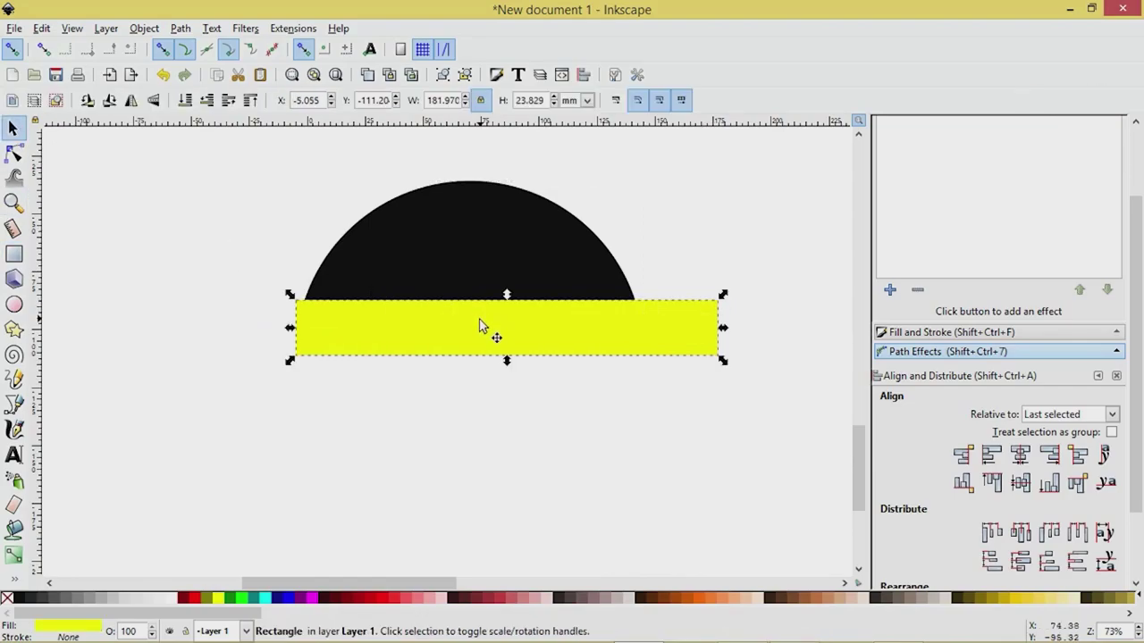
# - With snapping off, duplicate the band upward twice and distribute the three with equal vertical gaps
pyautogui.click(163, 50)
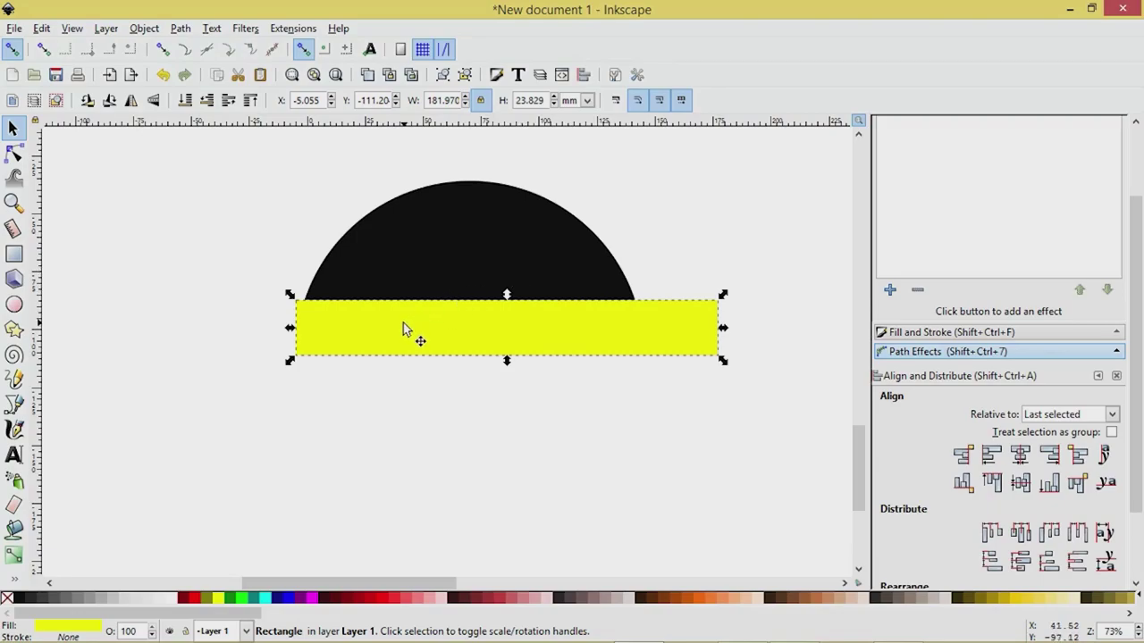
pyautogui.press('ctrl')
pyautogui.moveTo(403, 324); pyautogui.dragTo(396, 265)
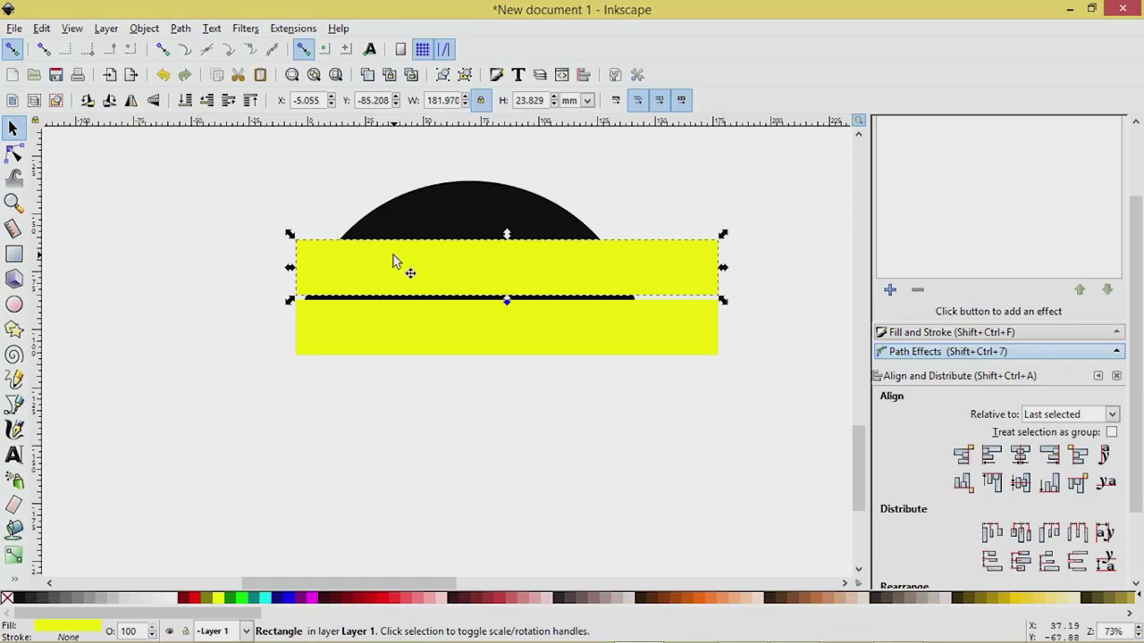
pyautogui.press('Up')
pyautogui.press('Up')
pyautogui.press('Up')
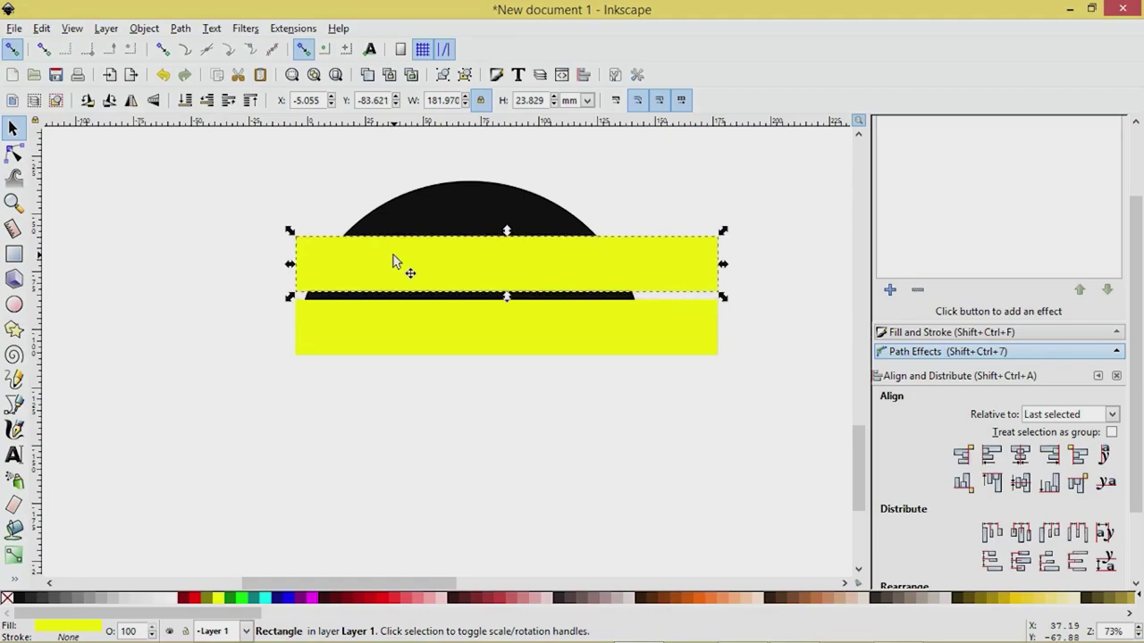
pyautogui.press('Down')
pyautogui.press('Down')
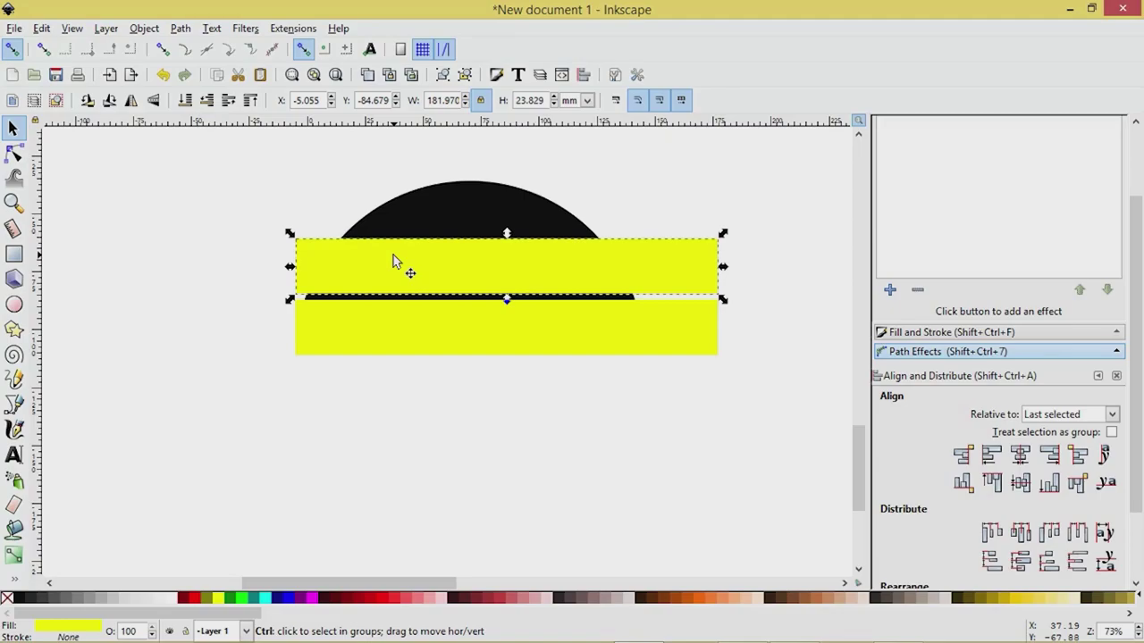
pyautogui.moveTo(393, 259); pyautogui.dragTo(385, 194)
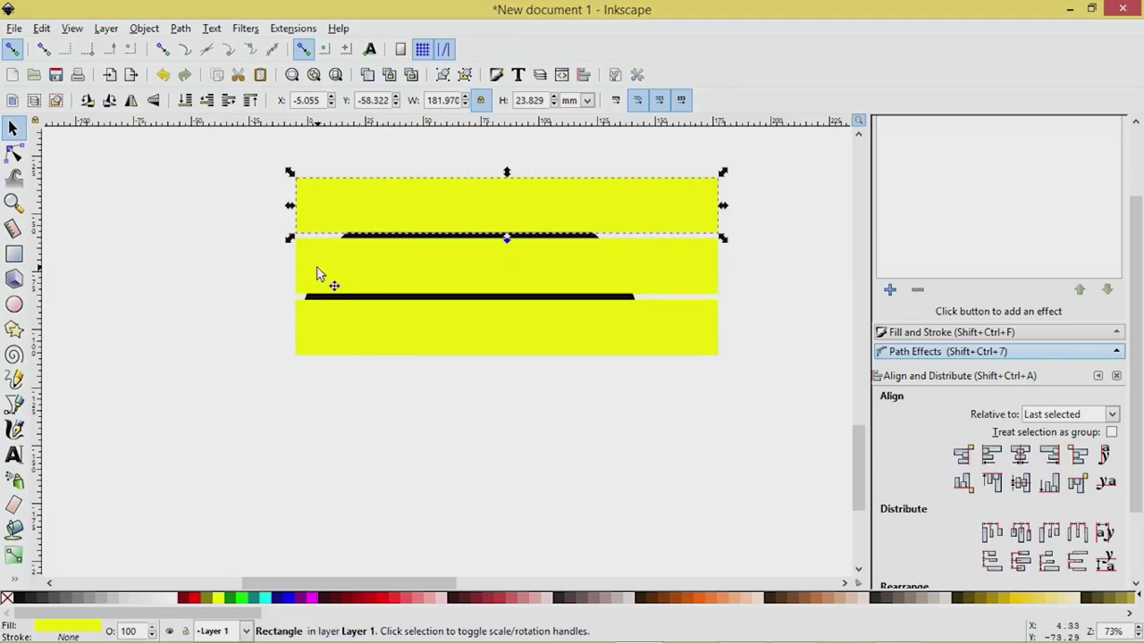
pyautogui.keyDown('shift'); pyautogui.click(319, 331); pyautogui.keyUp('shift')
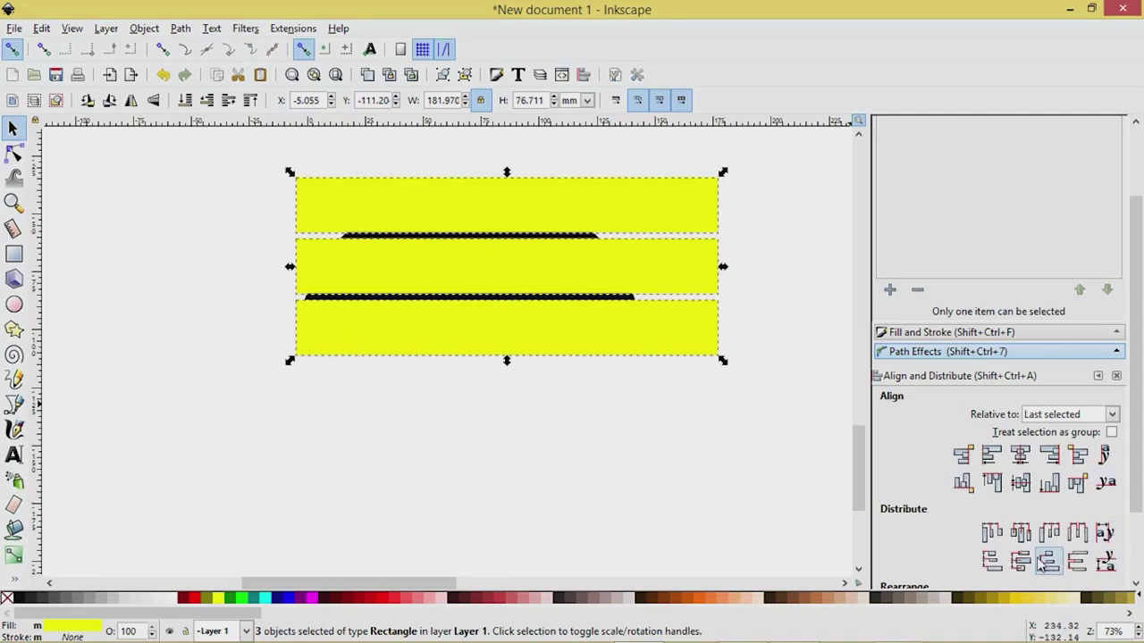
pyautogui.click(1075, 560)
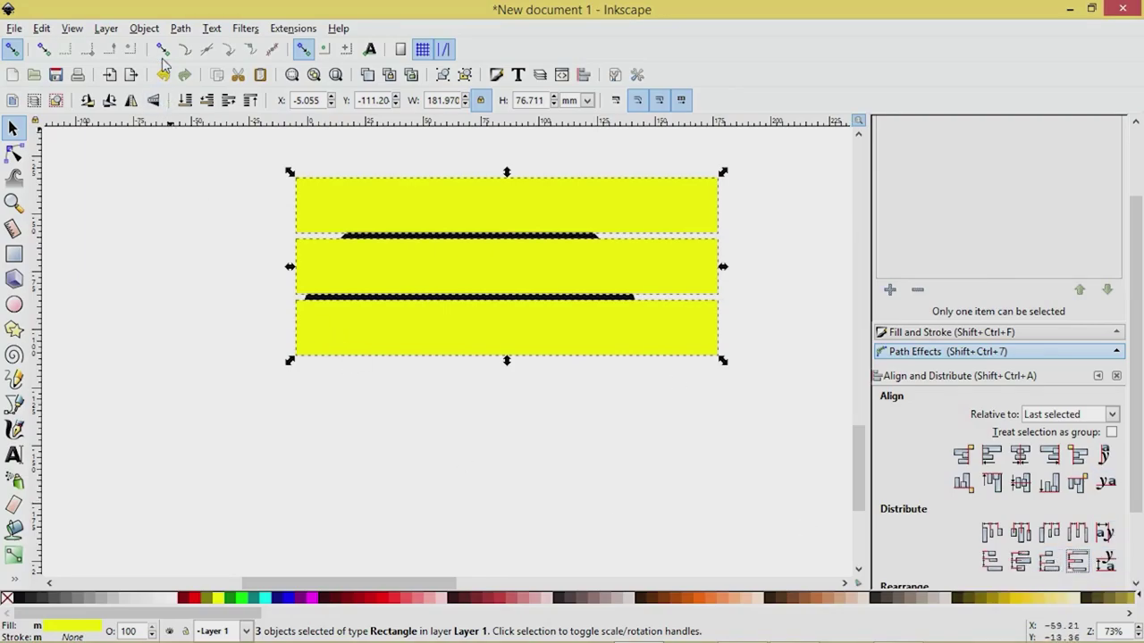
# - Union the three bands and set their height to the half-circle's 283.838 px
pyautogui.click(180, 28)
pyautogui.click(214, 124)
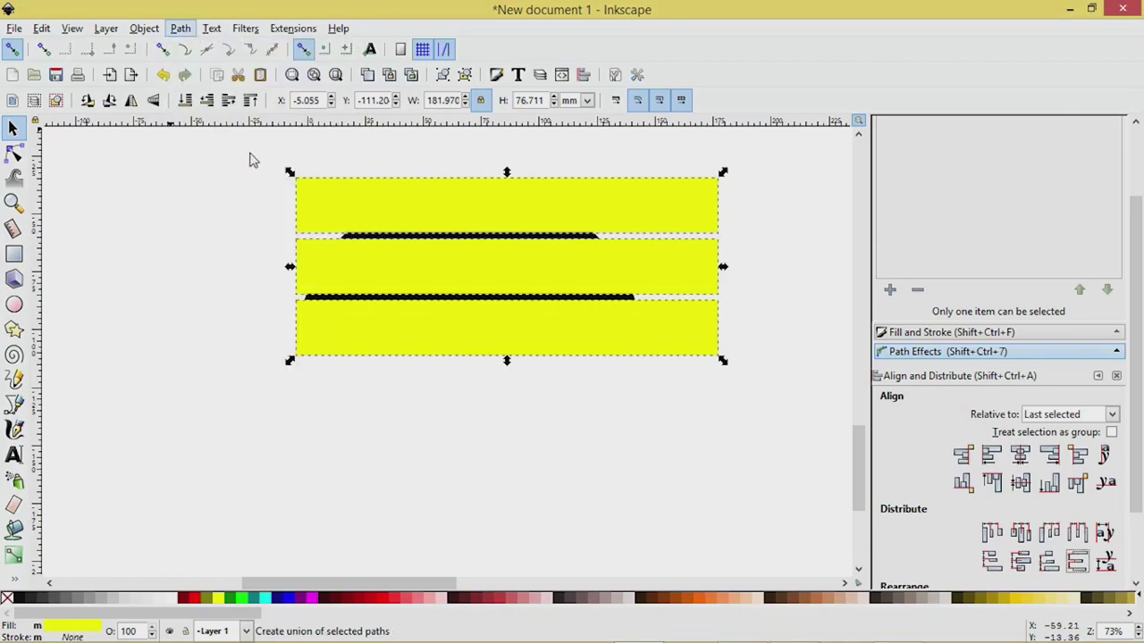
pyautogui.moveTo(447, 210); pyautogui.dragTo(524, 197)
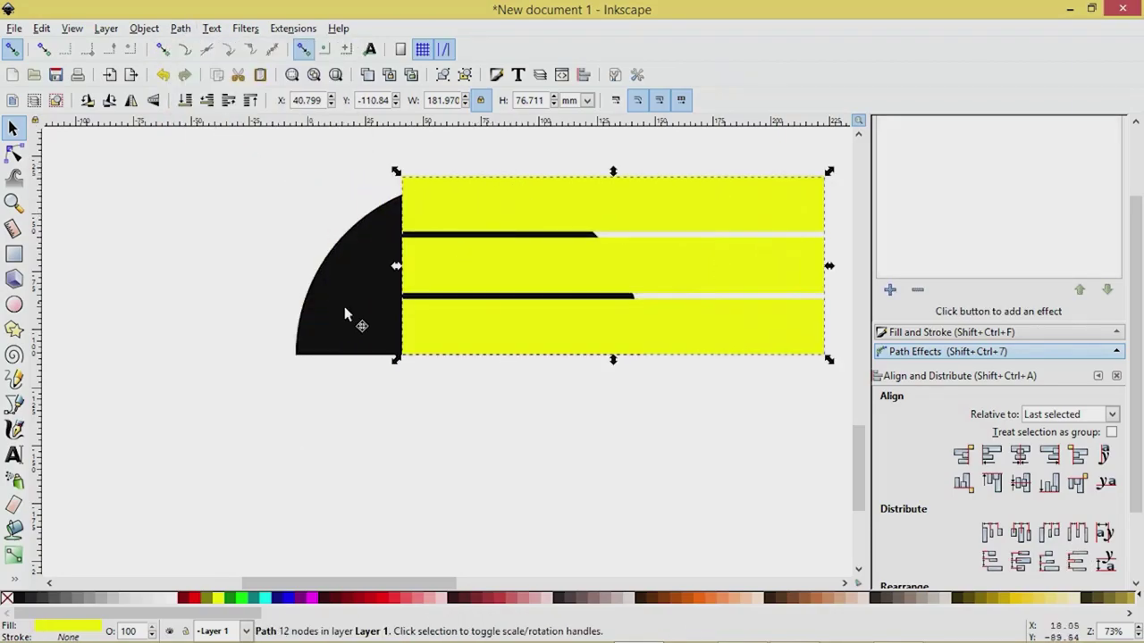
pyautogui.click(342, 317)
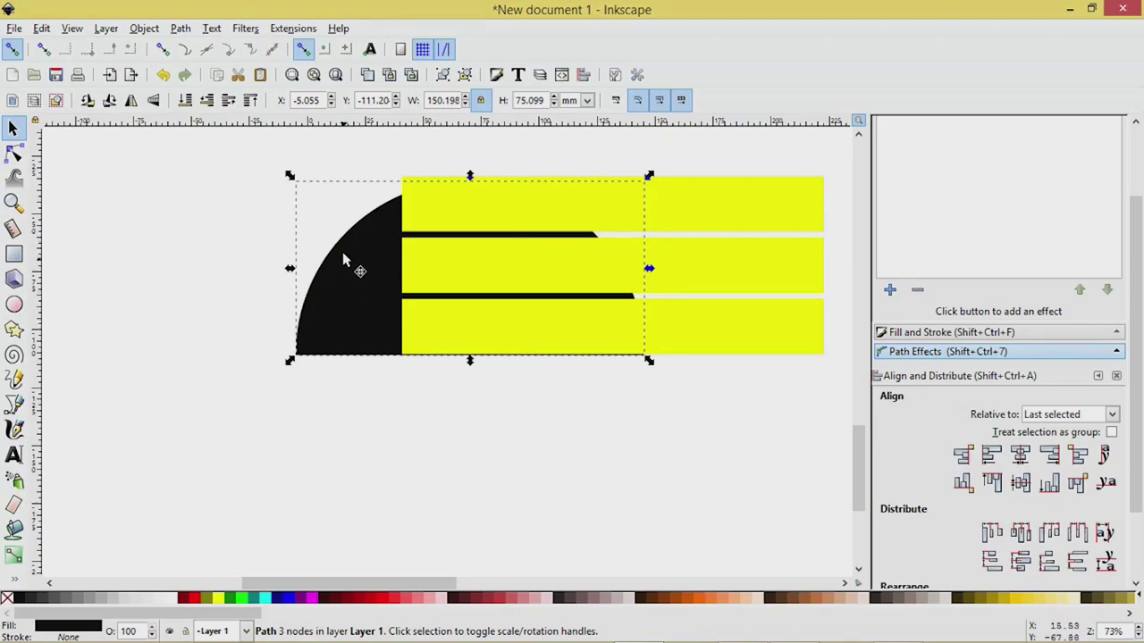
pyautogui.click(588, 100)
pyautogui.click(573, 220)
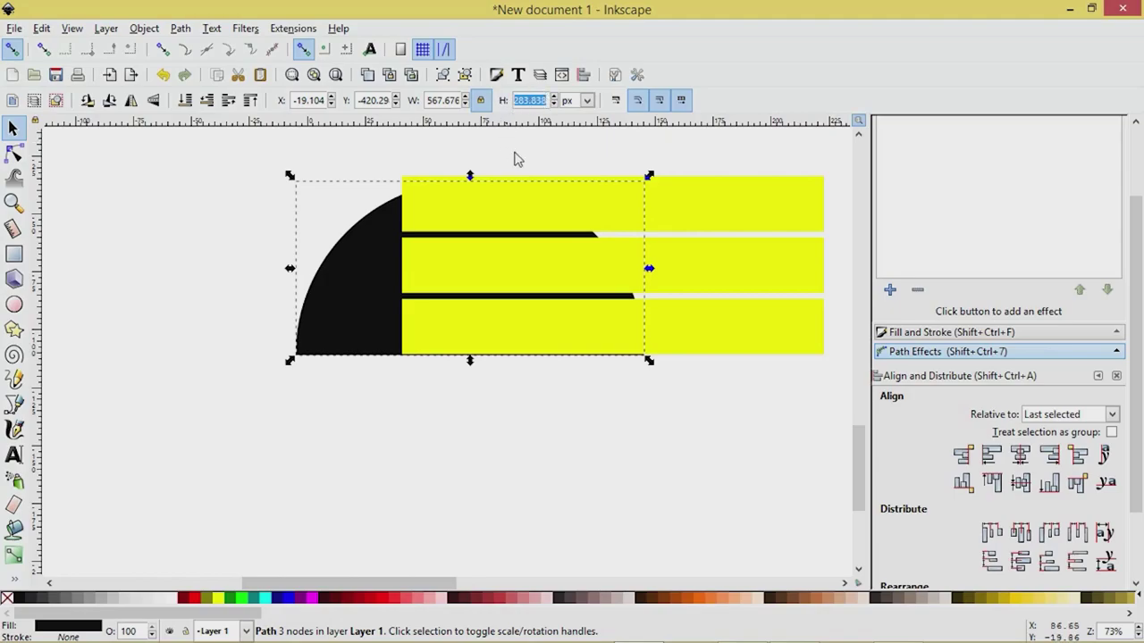
pyautogui.click(708, 219)
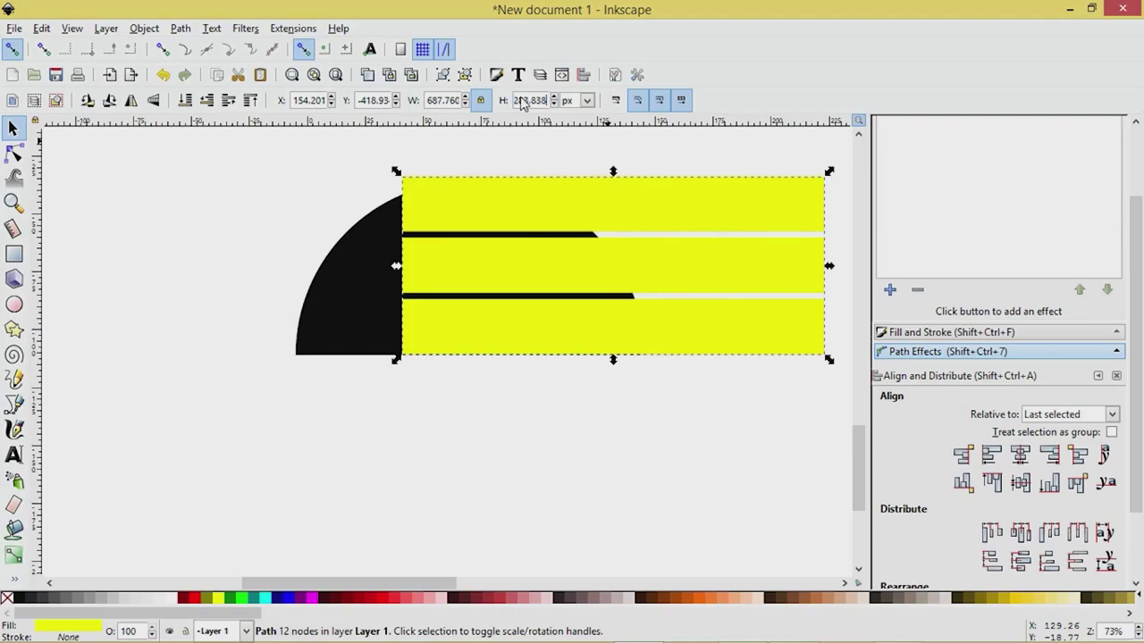
pyautogui.press('Return')
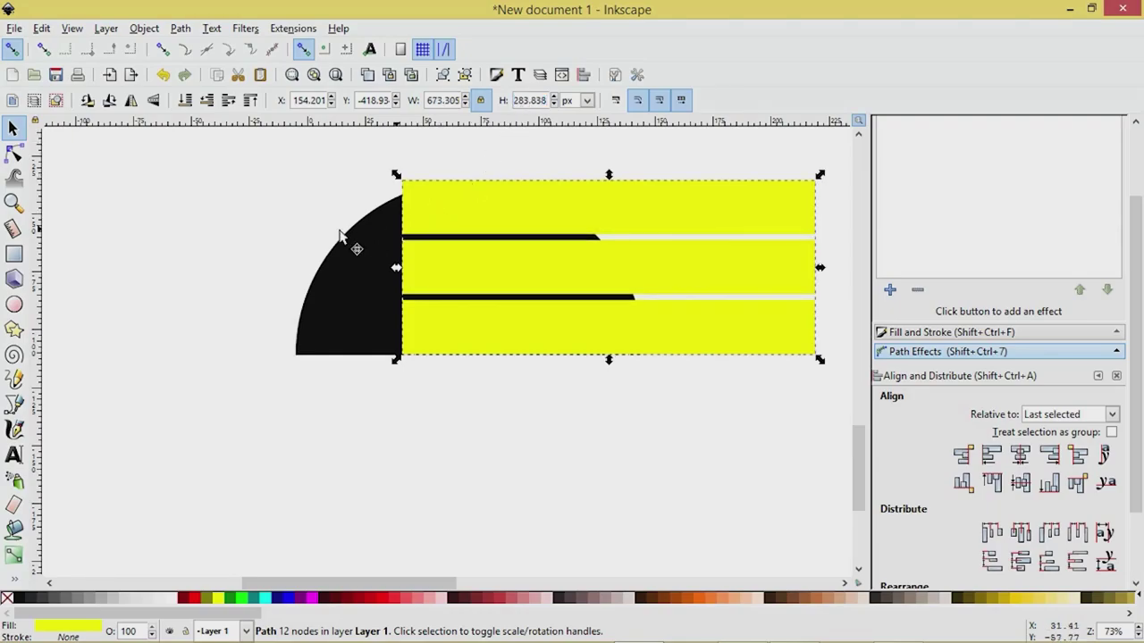
# - Centre the bands over the half-circle on both axes and set their opacity to 74%
pyautogui.keyDown('shift'); pyautogui.click(342, 308); pyautogui.keyUp('shift')
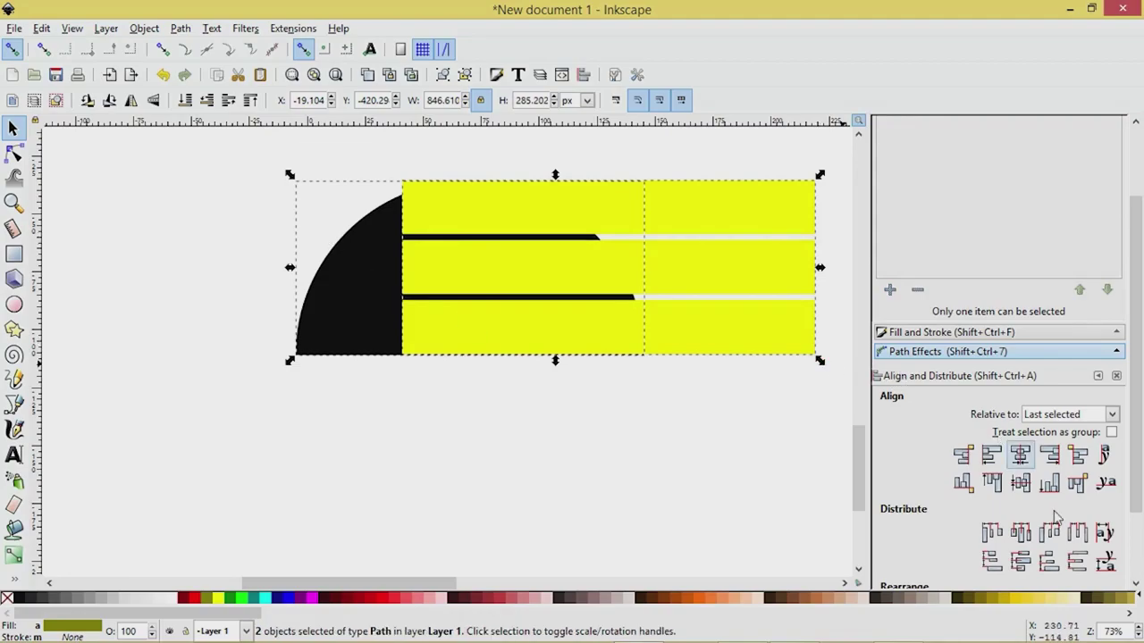
pyautogui.click(1019, 456)
pyautogui.click(1020, 482)
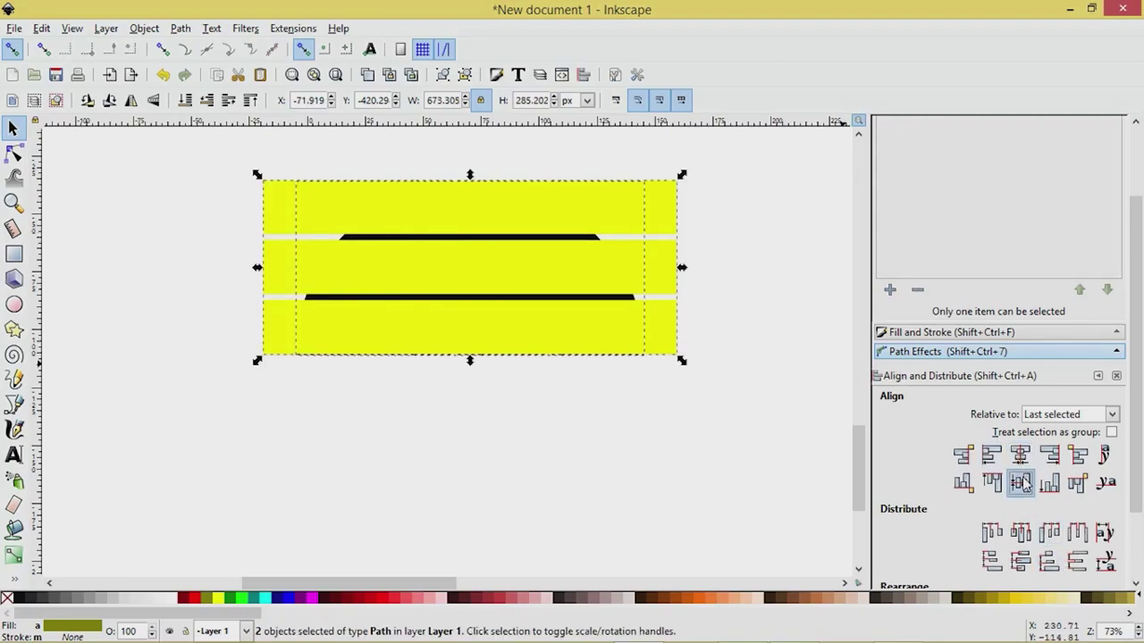
pyautogui.click(485, 434)
pyautogui.click(461, 233)
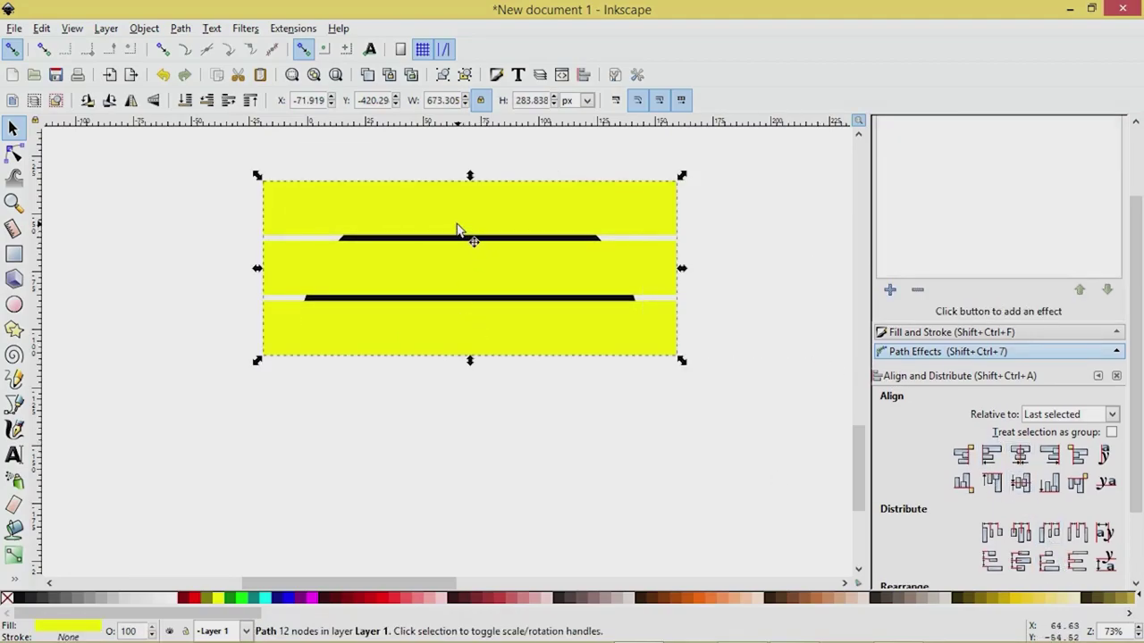
pyautogui.click(978, 332)
pyautogui.click(1049, 306)
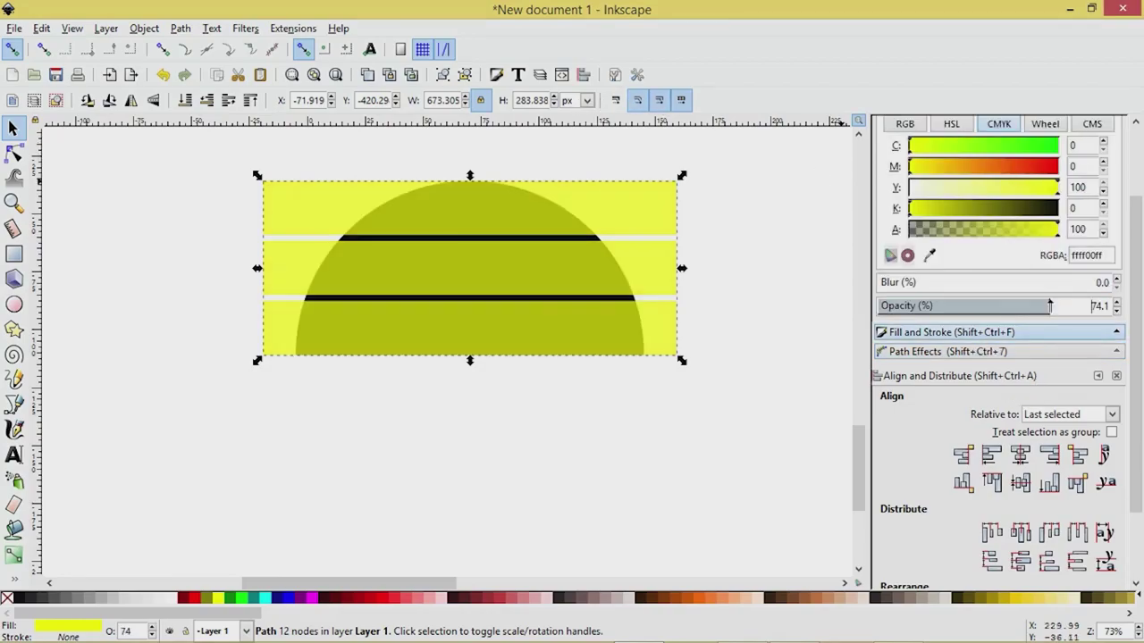
# - Lower the bands beneath the half-circle, intersect them with it, and move the striped dome left
pyautogui.click(442, 411)
pyautogui.click(294, 193)
pyautogui.press('pagedown')
pyautogui.click(622, 497)
pyautogui.click(442, 234)
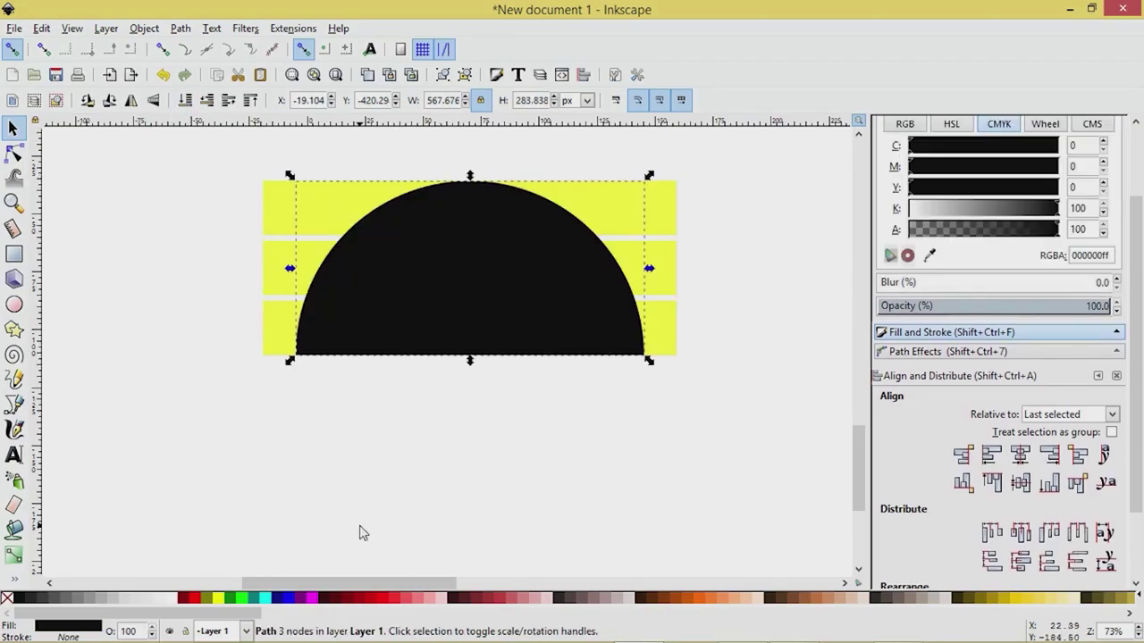
pyautogui.keyDown('shift'); pyautogui.click(280, 205); pyautogui.keyUp('shift')
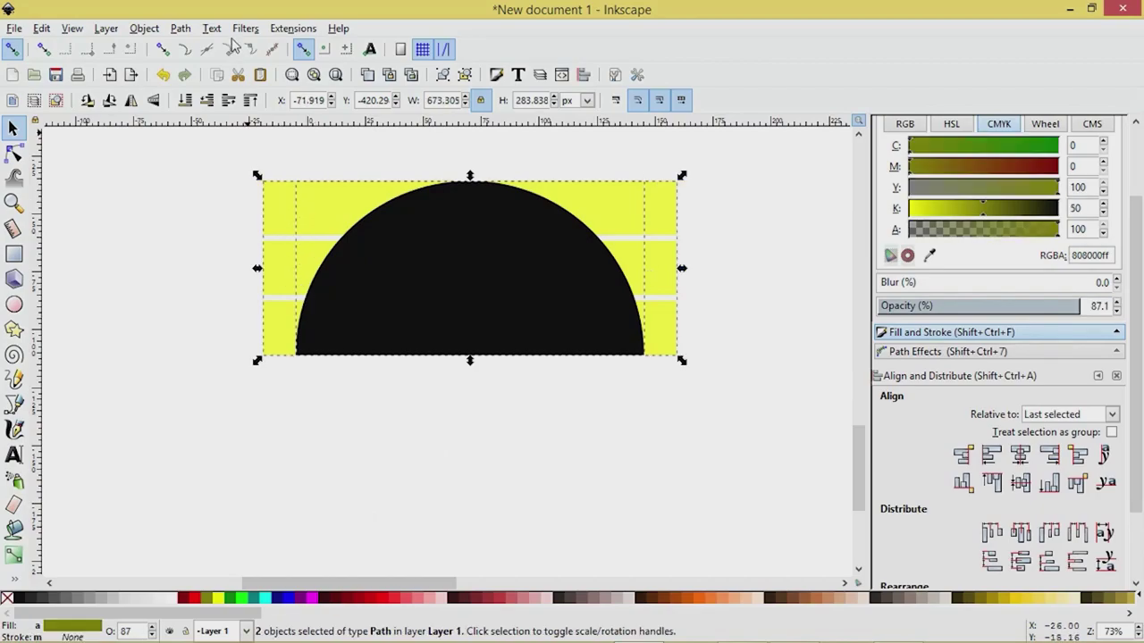
pyautogui.click(179, 28)
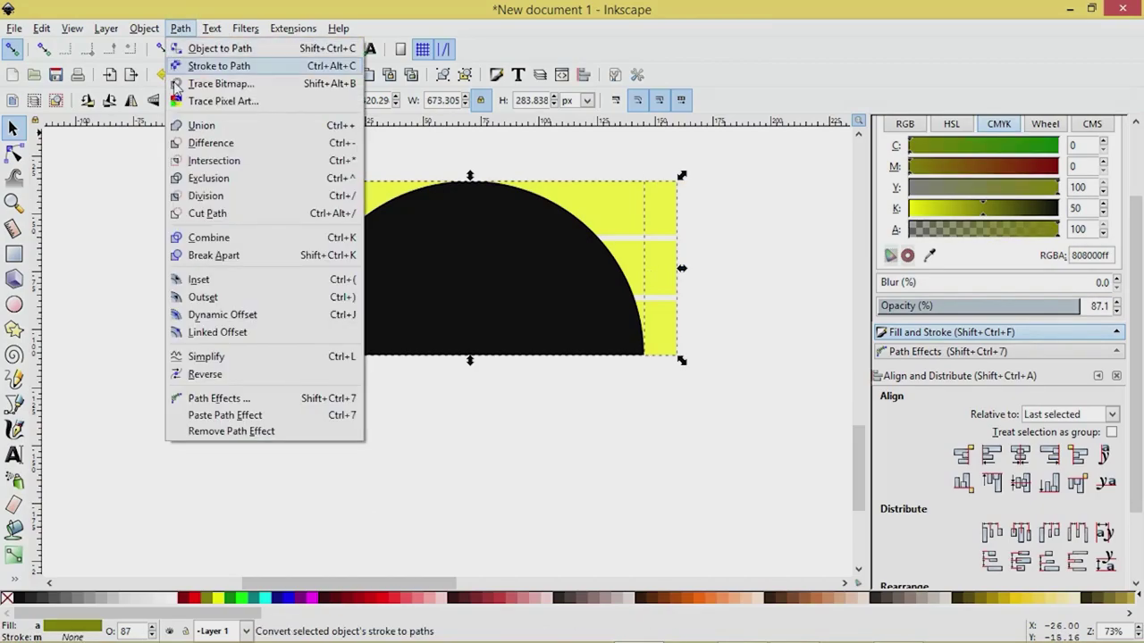
pyautogui.click(204, 162)
pyautogui.moveTo(543, 312); pyautogui.dragTo(406, 327)
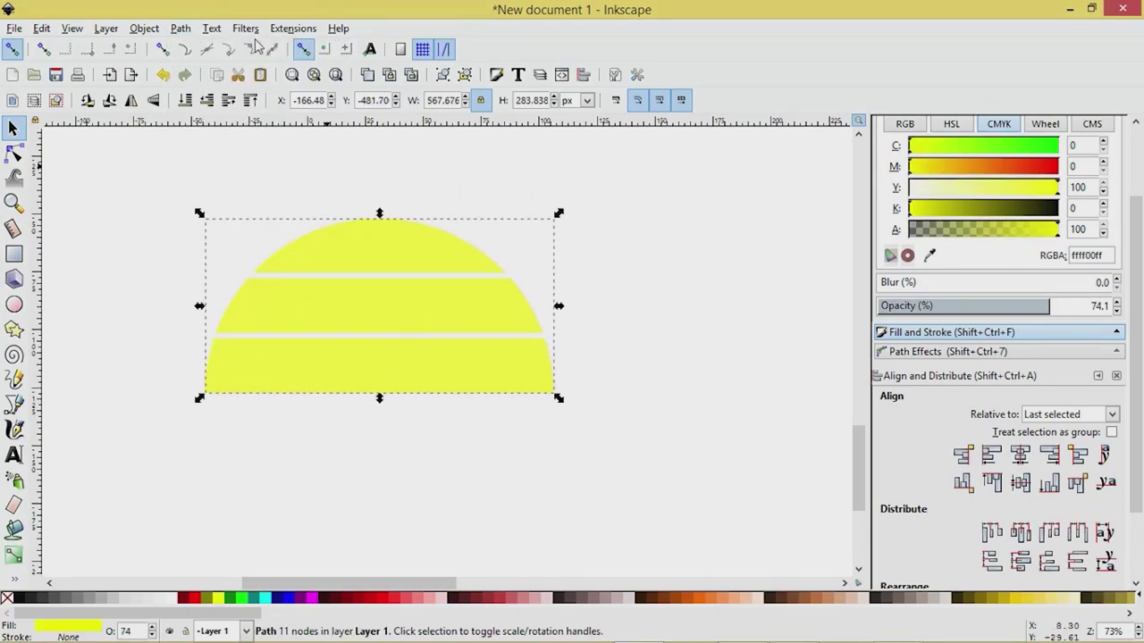
# - Convert the half-dome to a path at 100% opacity and move the colour swatch grid beside it
pyautogui.click(180, 28)
pyautogui.click(189, 45)
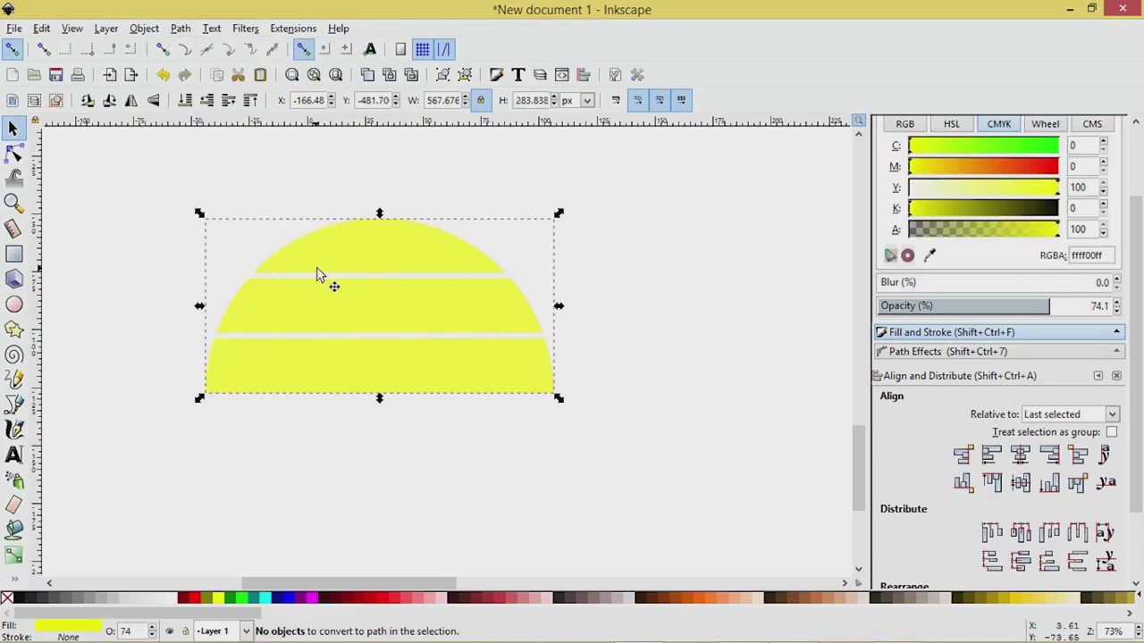
pyautogui.moveTo(1052, 307); pyautogui.dragTo(1116, 307)
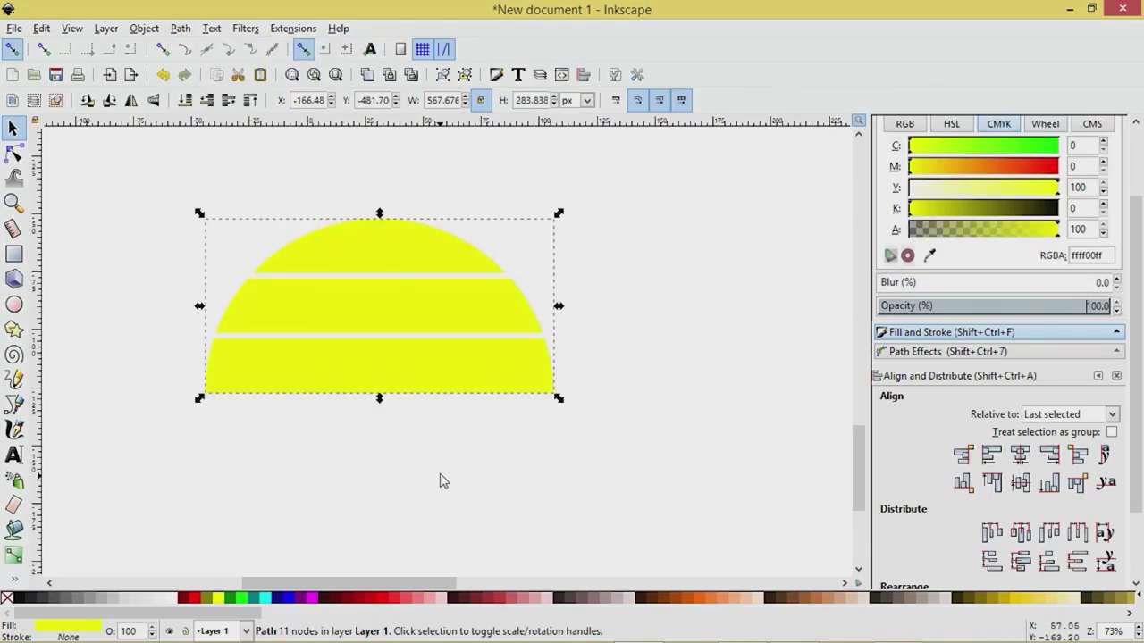
pyautogui.scroll(-1, 446, 480)
pyautogui.scroll(-1, 446, 478)
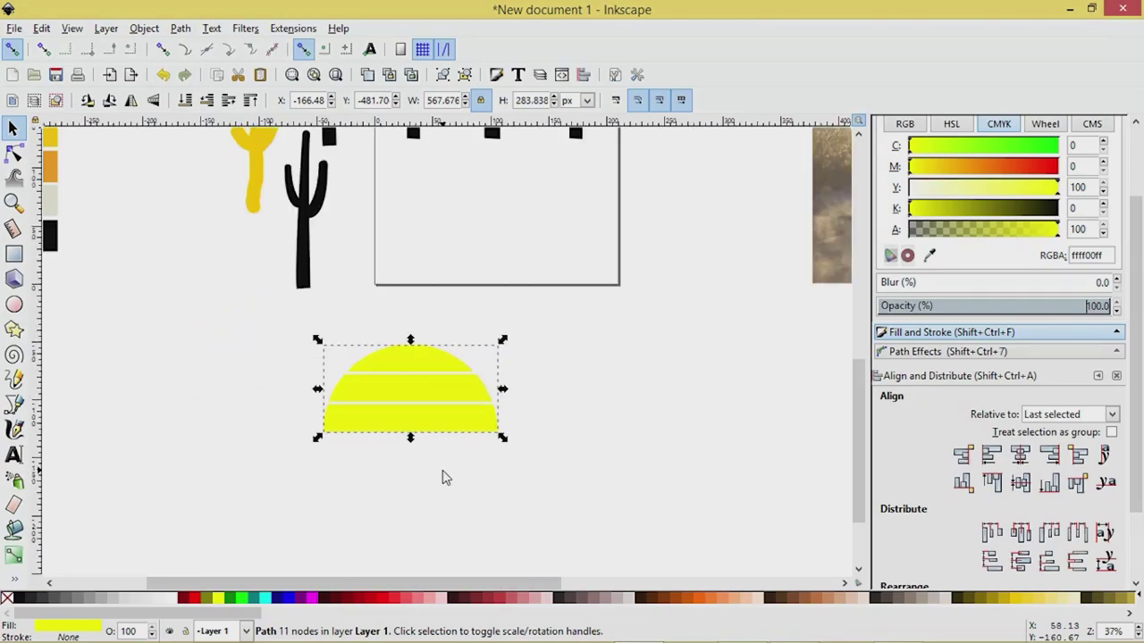
pyautogui.scroll(3, 442, 472)
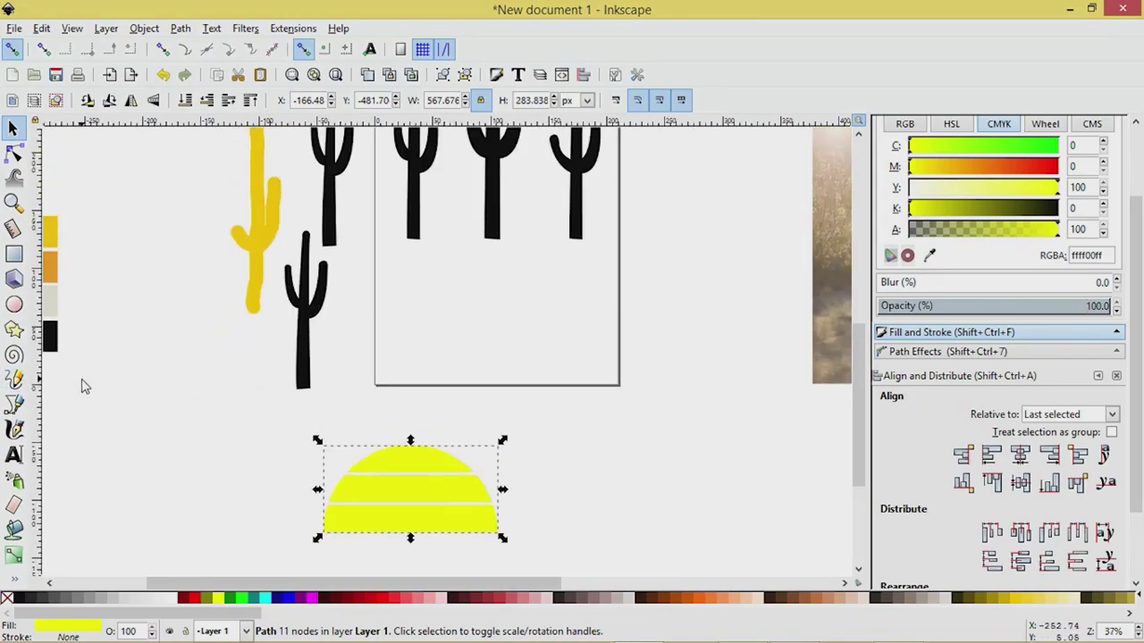
pyautogui.scroll(1, 117, 390)
pyautogui.moveTo(185, 379); pyautogui.dragTo(316, 248)
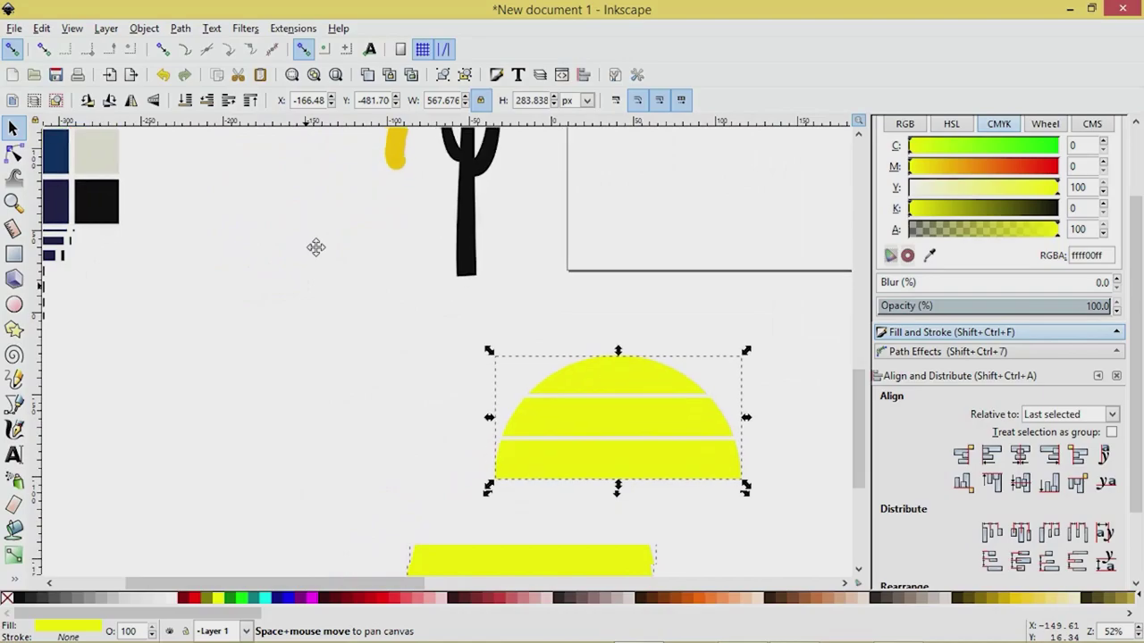
pyautogui.scroll(-1, 312, 254)
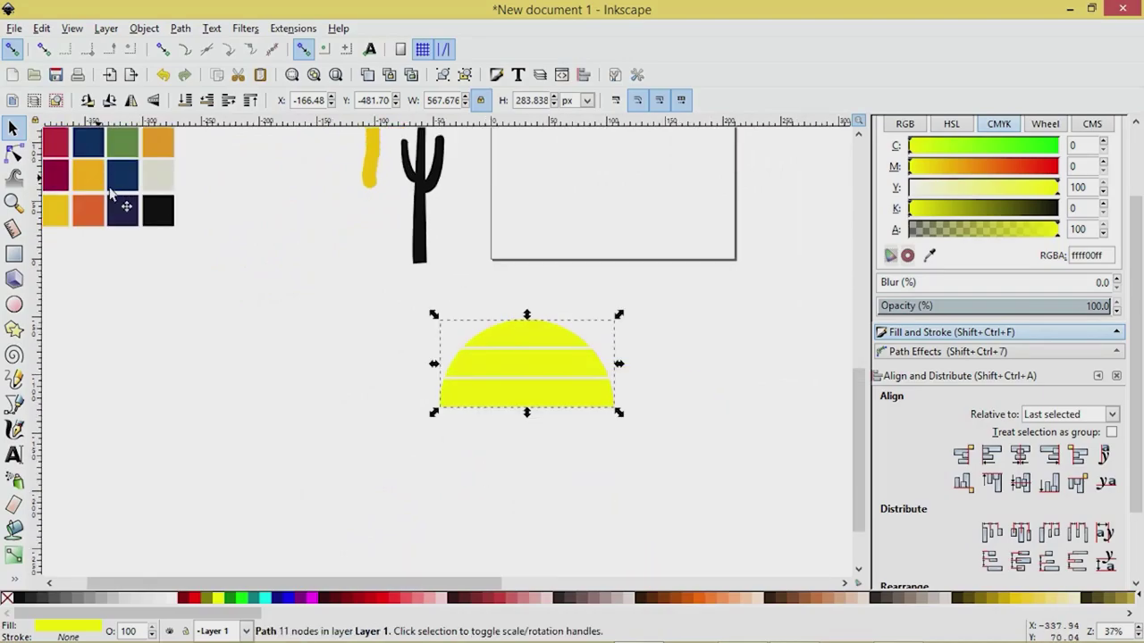
pyautogui.moveTo(122, 202); pyautogui.dragTo(281, 360)
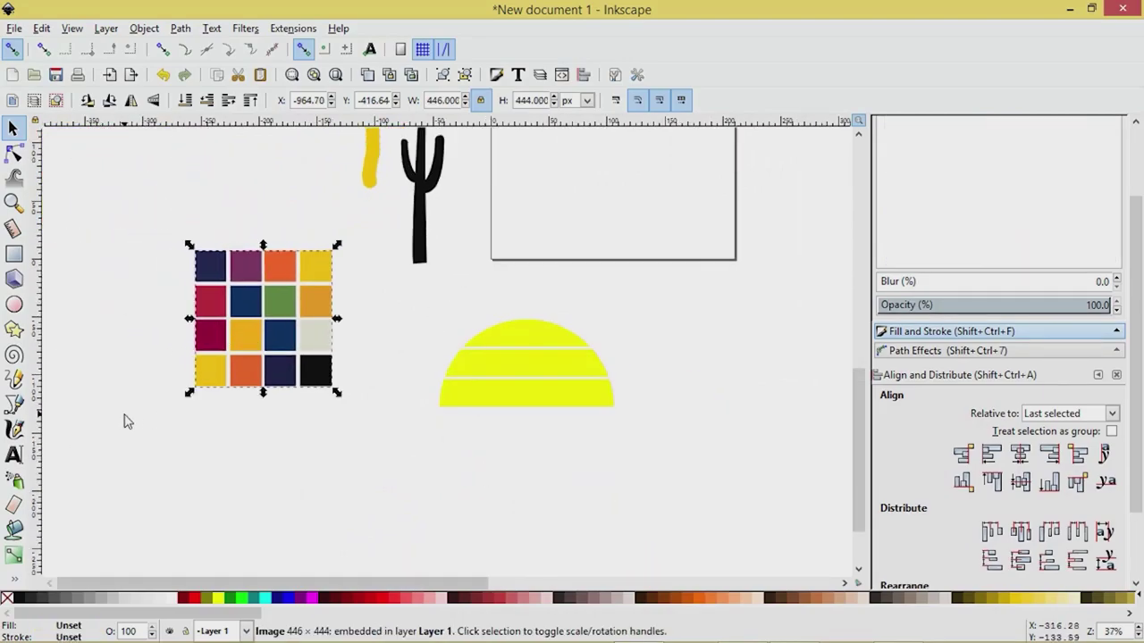
# - Fill the sun with gold #fec70a sampled from the swatch grid using the Dropper
pyautogui.press('d')
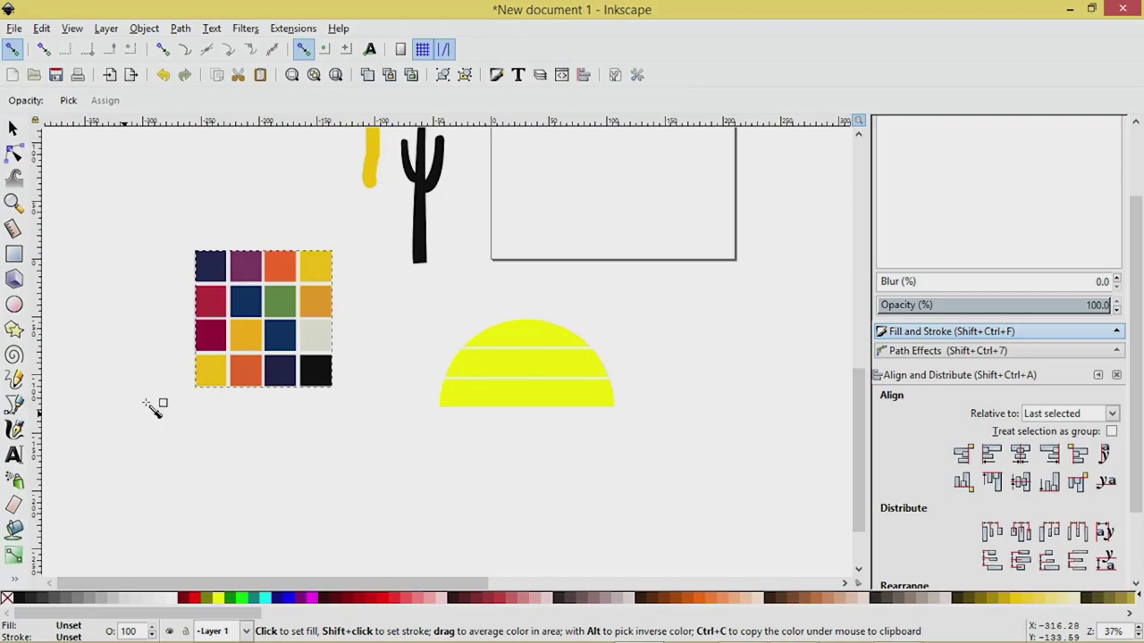
pyautogui.click(210, 361)
pyautogui.moveTo(211, 359); pyautogui.dragTo(218, 381)
pyautogui.click(13, 128)
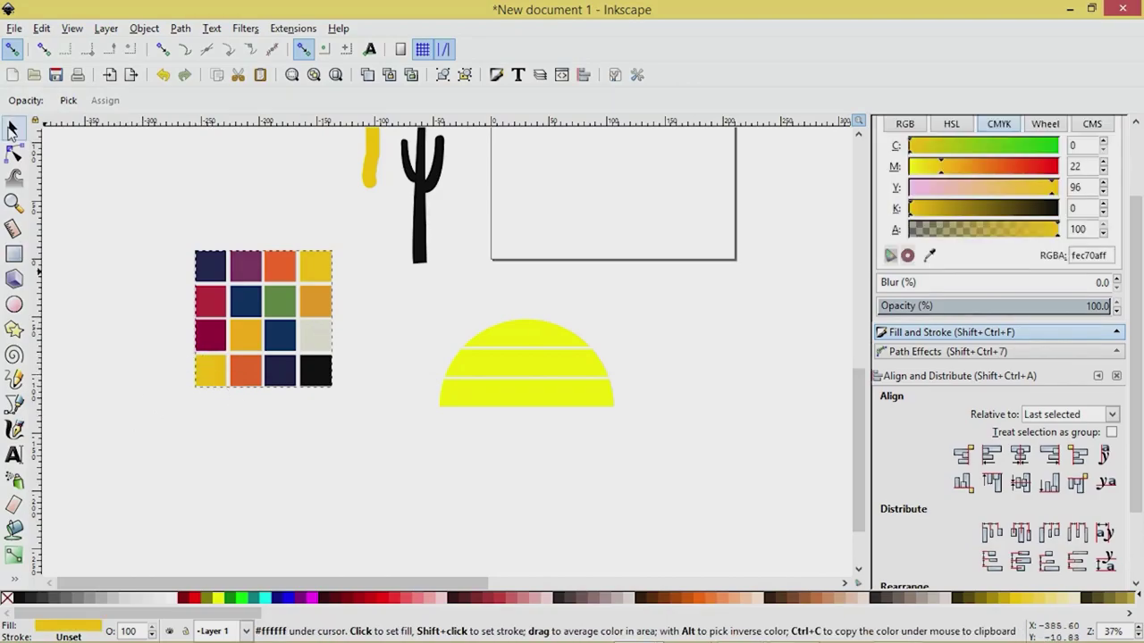
pyautogui.click(502, 397)
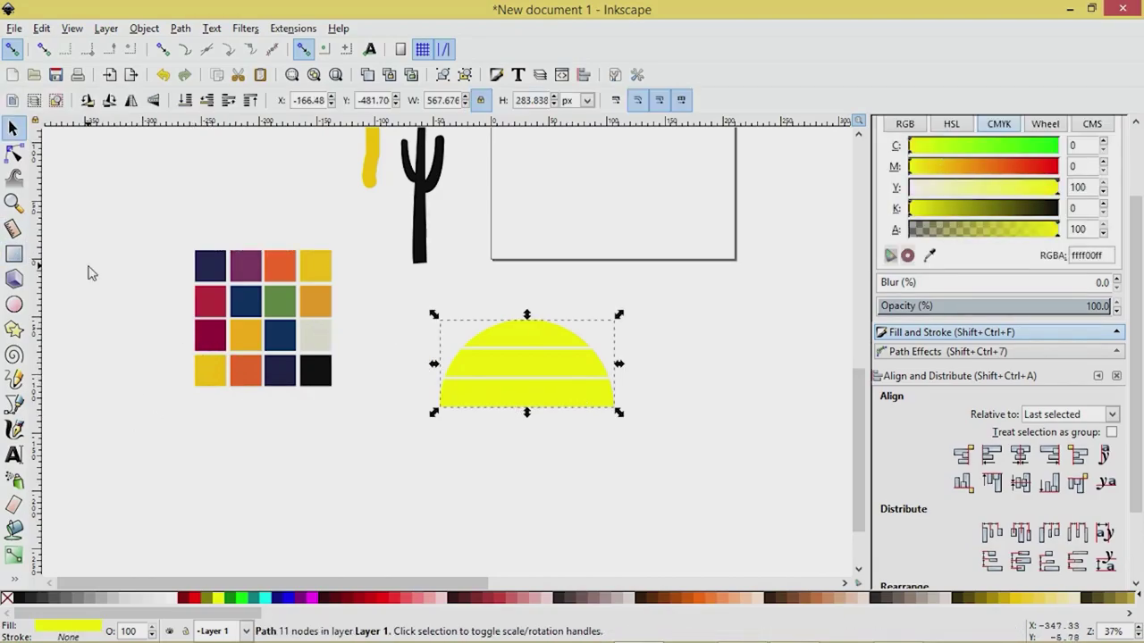
pyautogui.press('d')
pyautogui.click(213, 384)
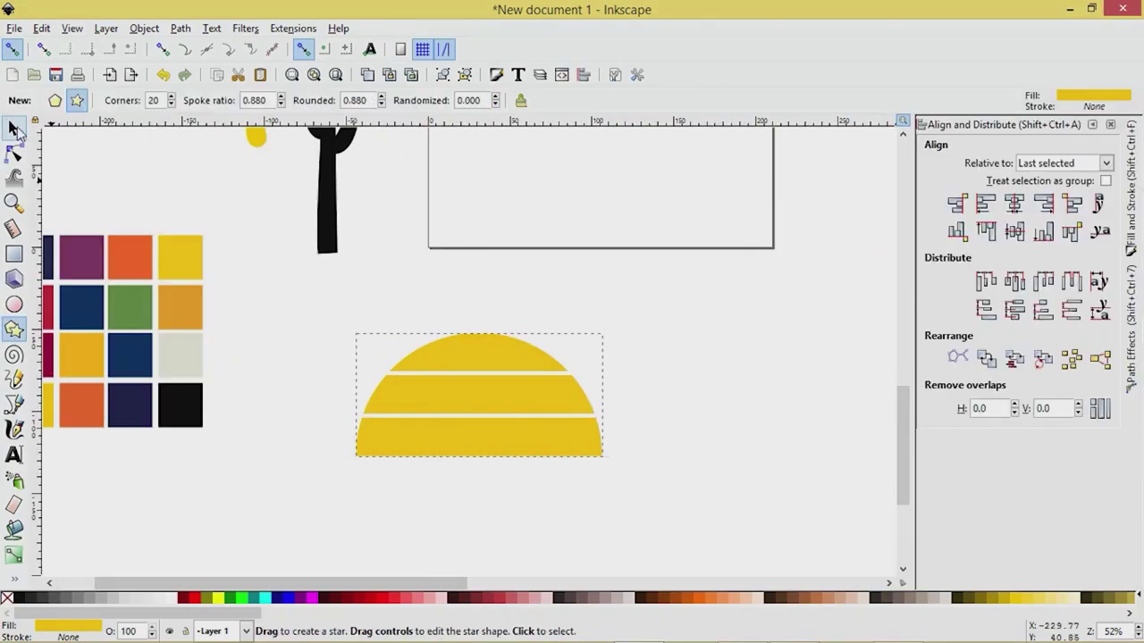
# - Break the gold sun apart into its three separate bands
pyautogui.click(12, 128)
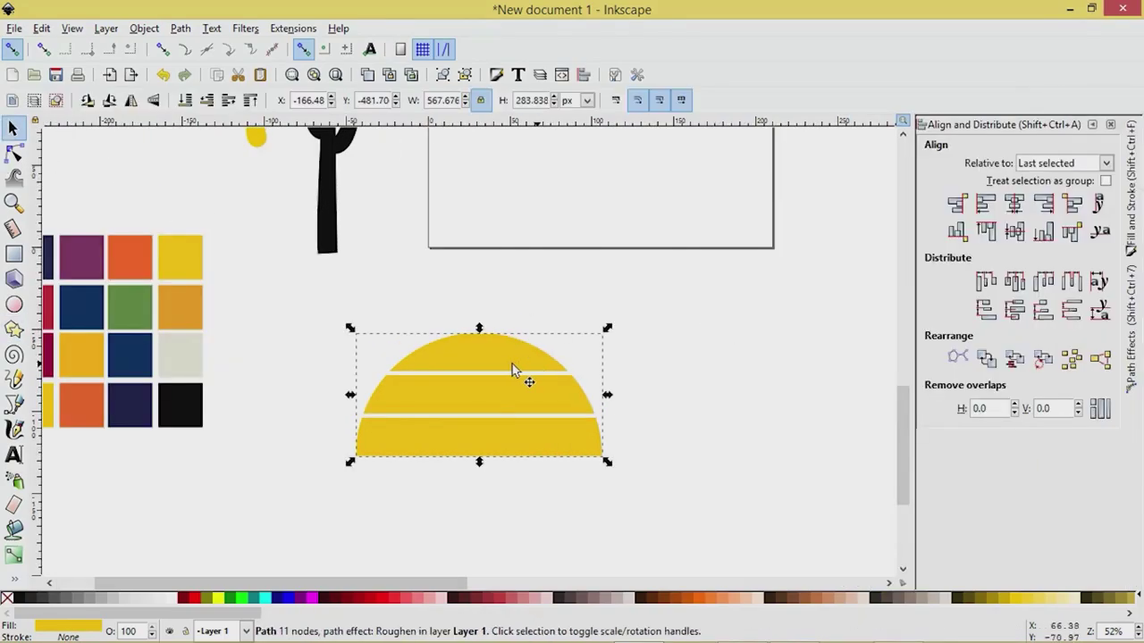
pyautogui.click(180, 27)
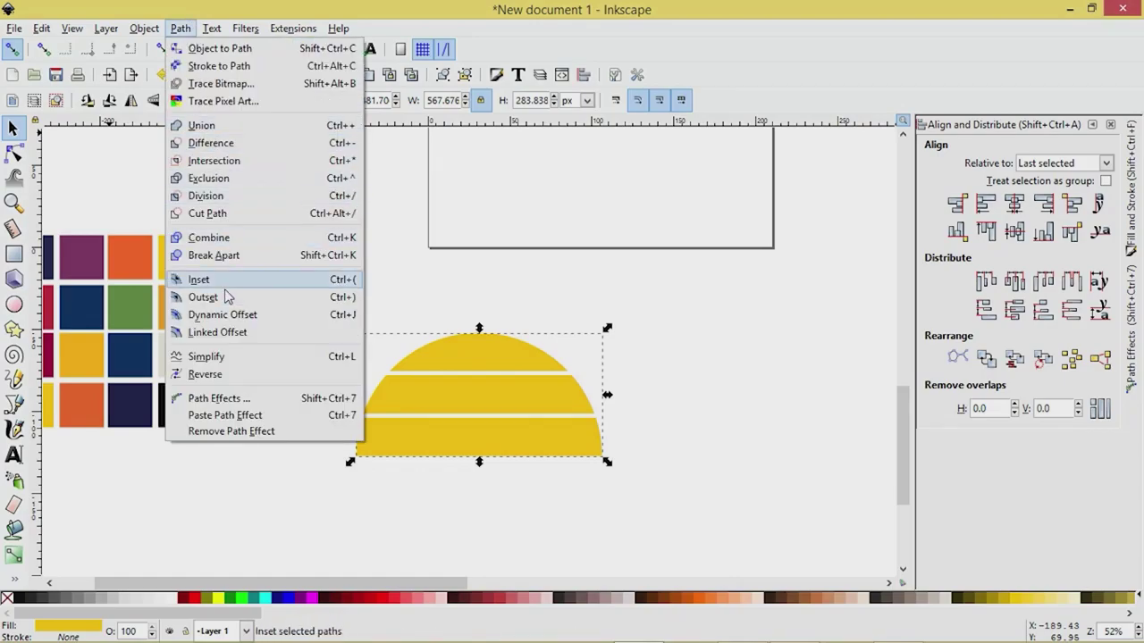
pyautogui.click(214, 255)
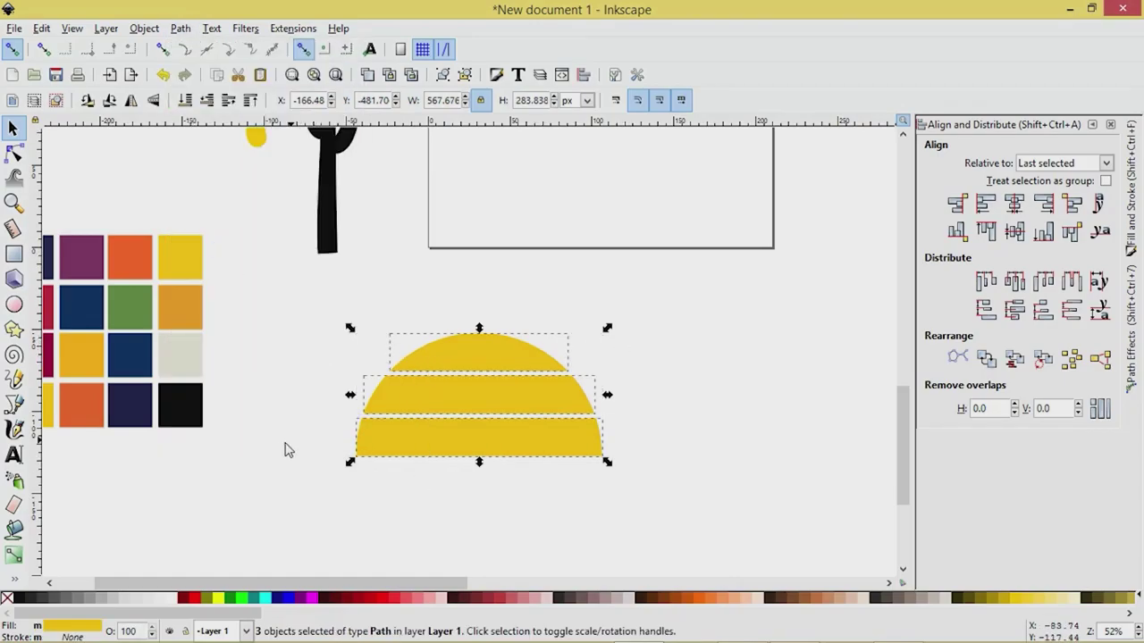
pyautogui.moveTo(252, 460); pyautogui.dragTo(294, 426)
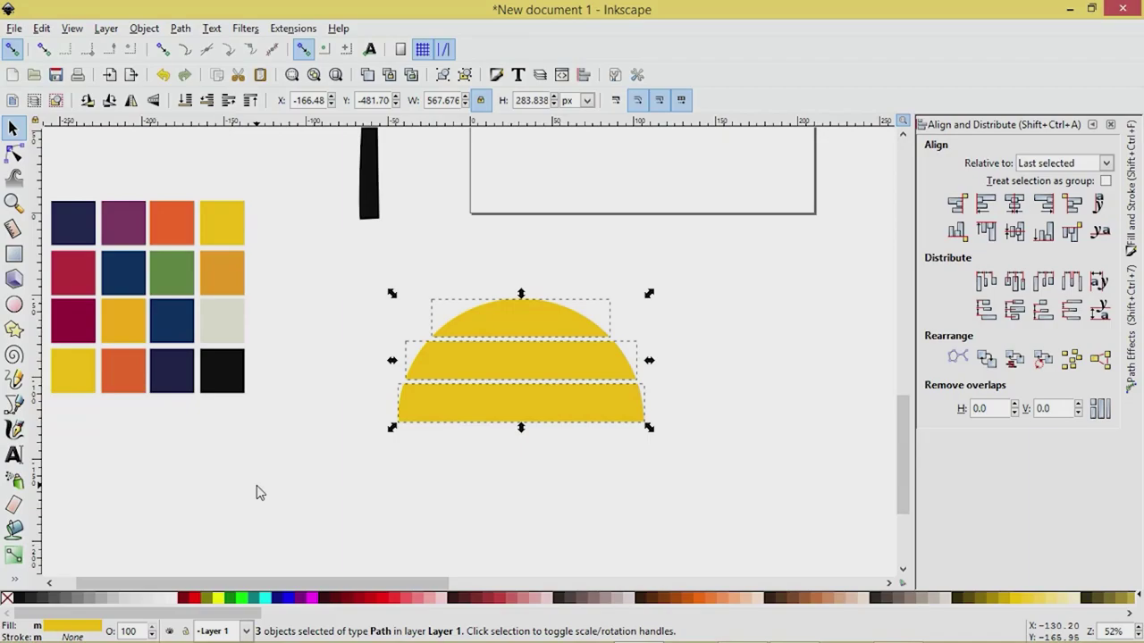
pyautogui.press('d')
pyautogui.click(13, 127)
pyautogui.click(299, 345)
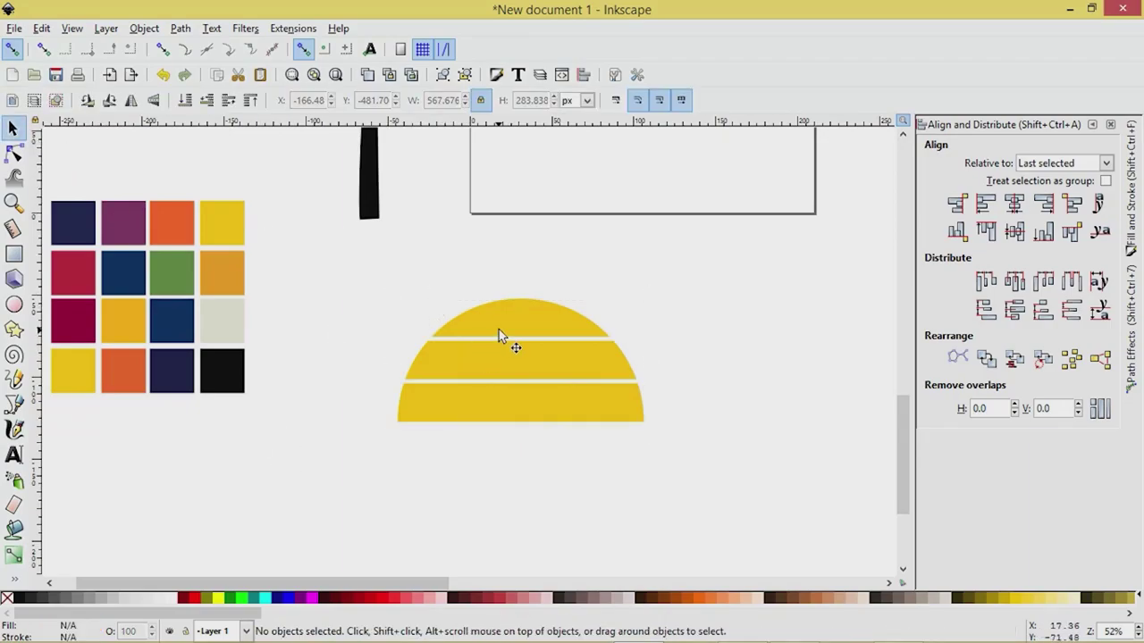
# - Colour the middle band with the orange swatch using the Dropper
pyautogui.click(460, 366)
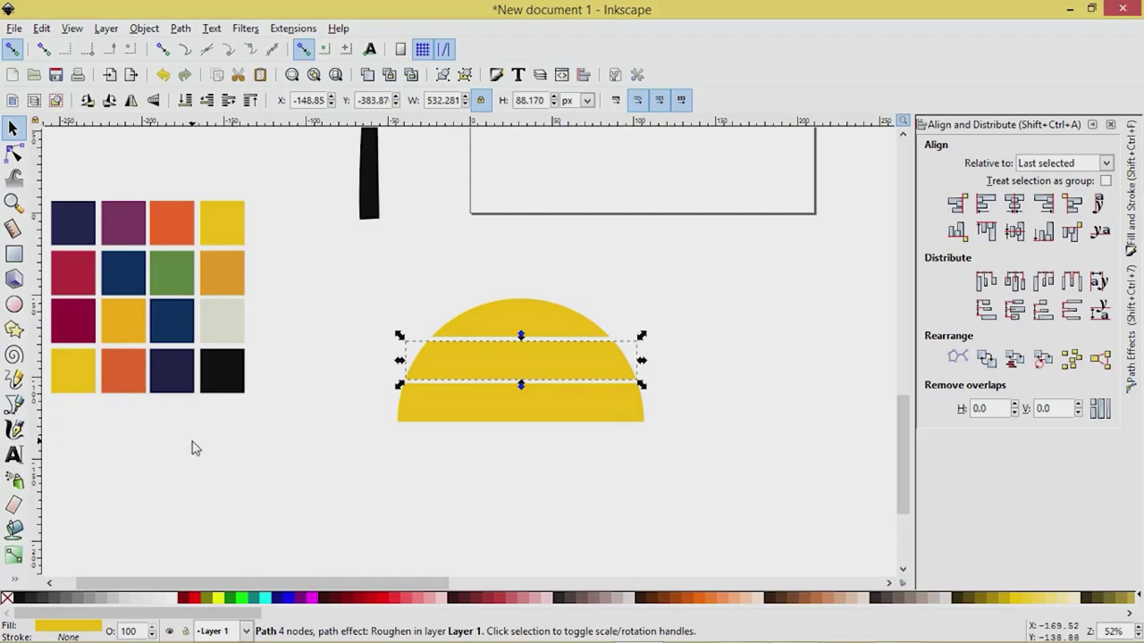
pyautogui.press('d')
pyautogui.click(127, 369)
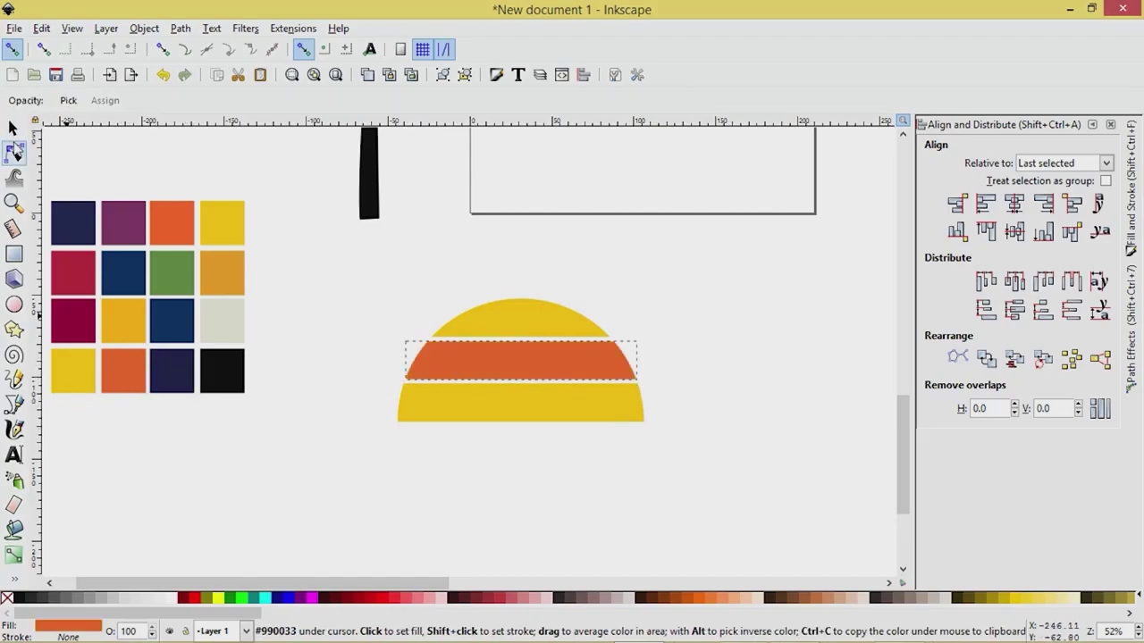
pyautogui.click(14, 151)
pyautogui.click(12, 127)
pyautogui.press('Escape')
# - Colour the bottom band with the navy swatch and move the palette image aside
pyautogui.click(423, 401)
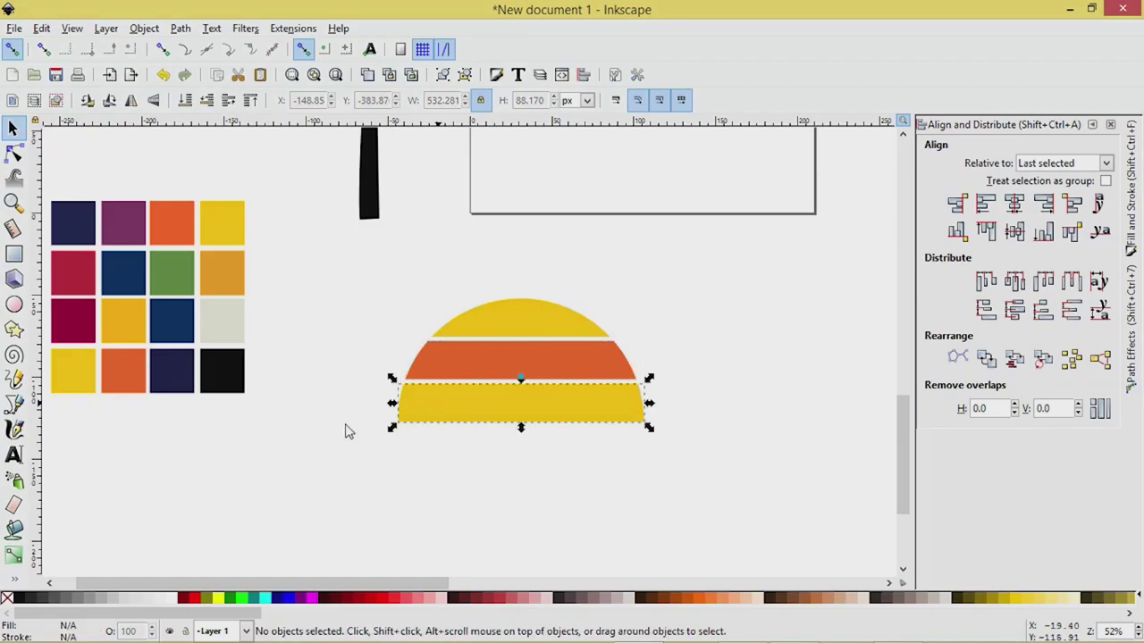
pyautogui.press('d')
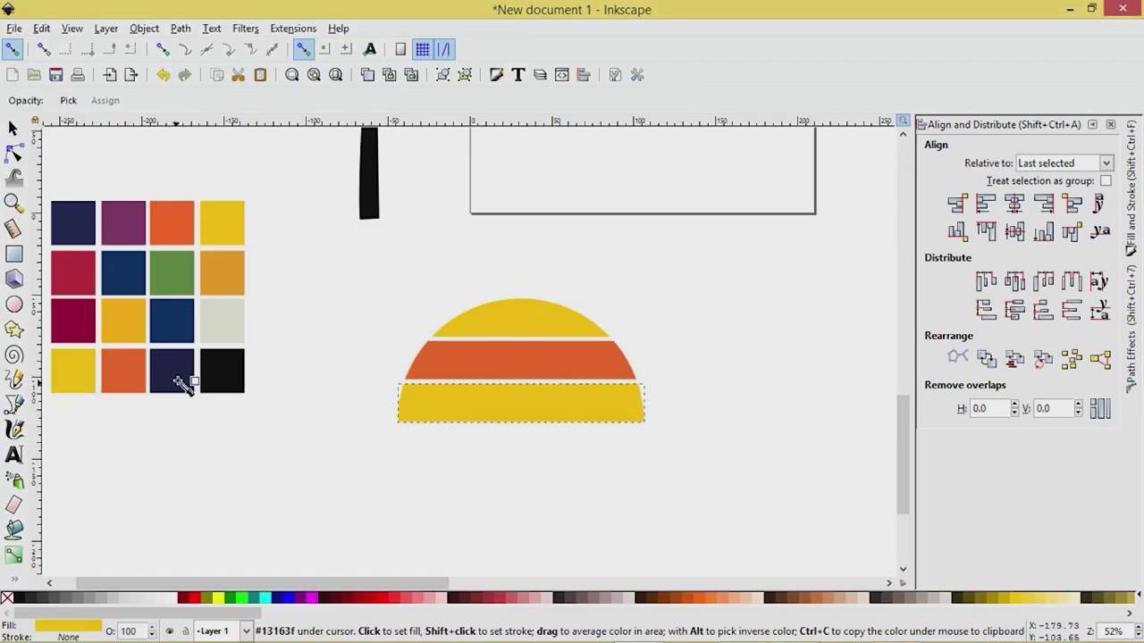
pyautogui.click(178, 377)
pyautogui.click(15, 132)
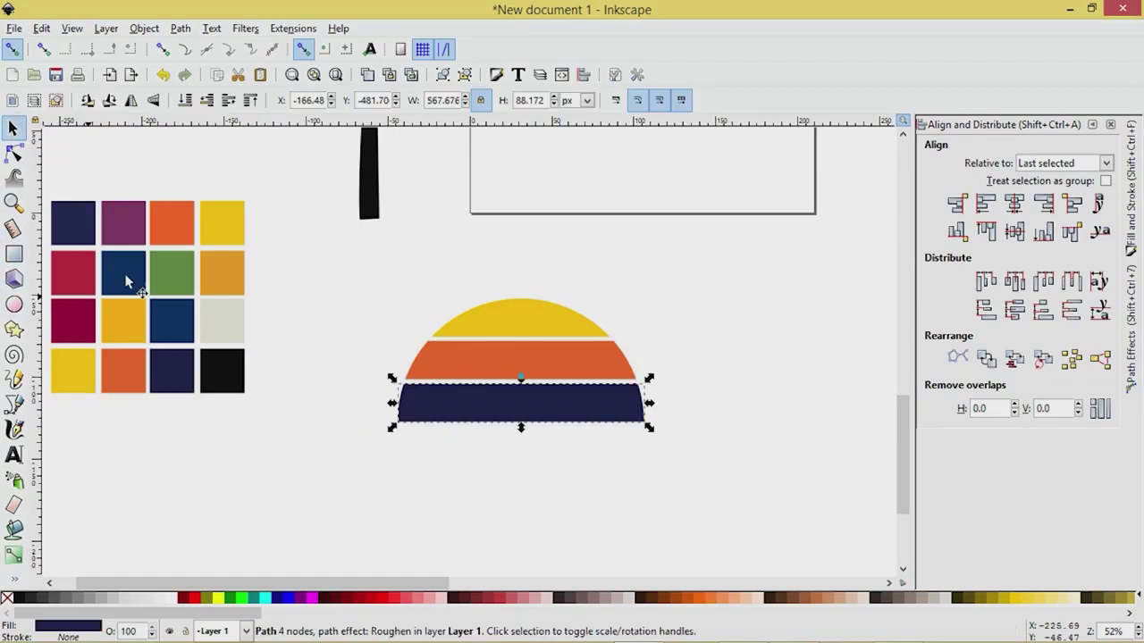
pyautogui.moveTo(143, 268); pyautogui.dragTo(186, 233)
pyautogui.click(212, 454)
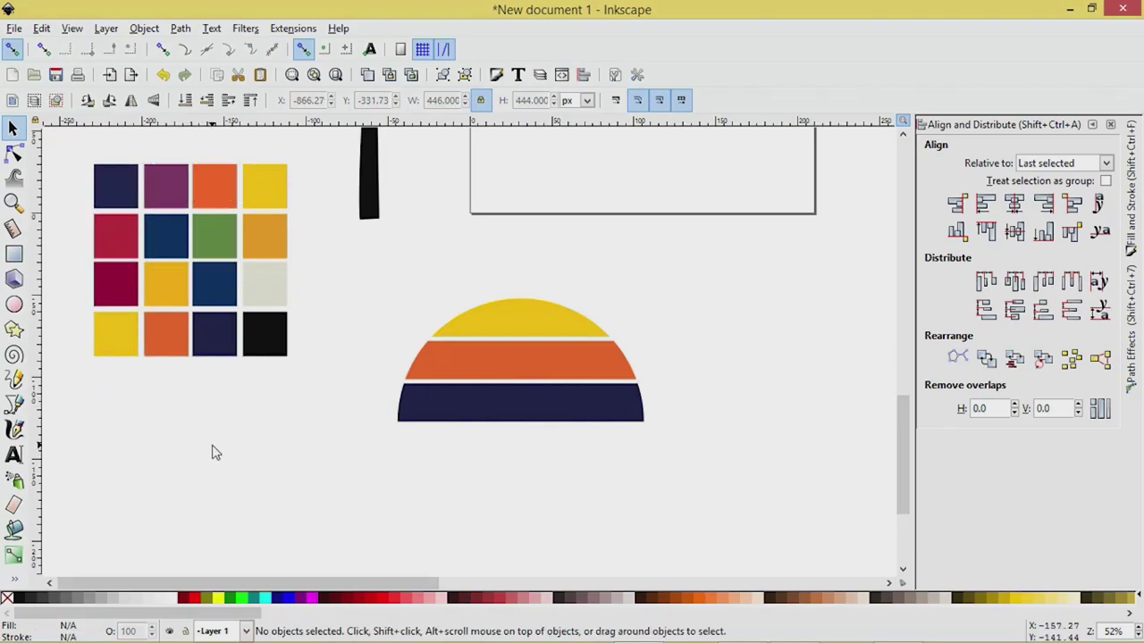
# - Reposition the colour palette image on the canvas
pyautogui.moveTo(250, 229); pyautogui.dragTo(197, 208)
pyautogui.scroll(-2, 150, 216)
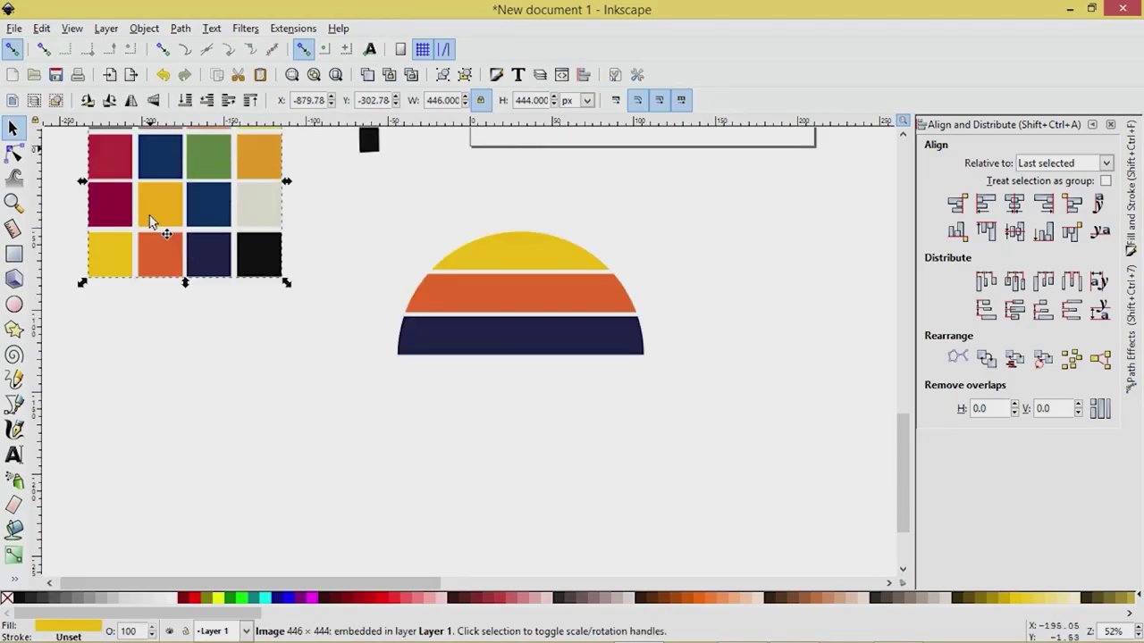
pyautogui.moveTo(150, 182); pyautogui.dragTo(156, 211)
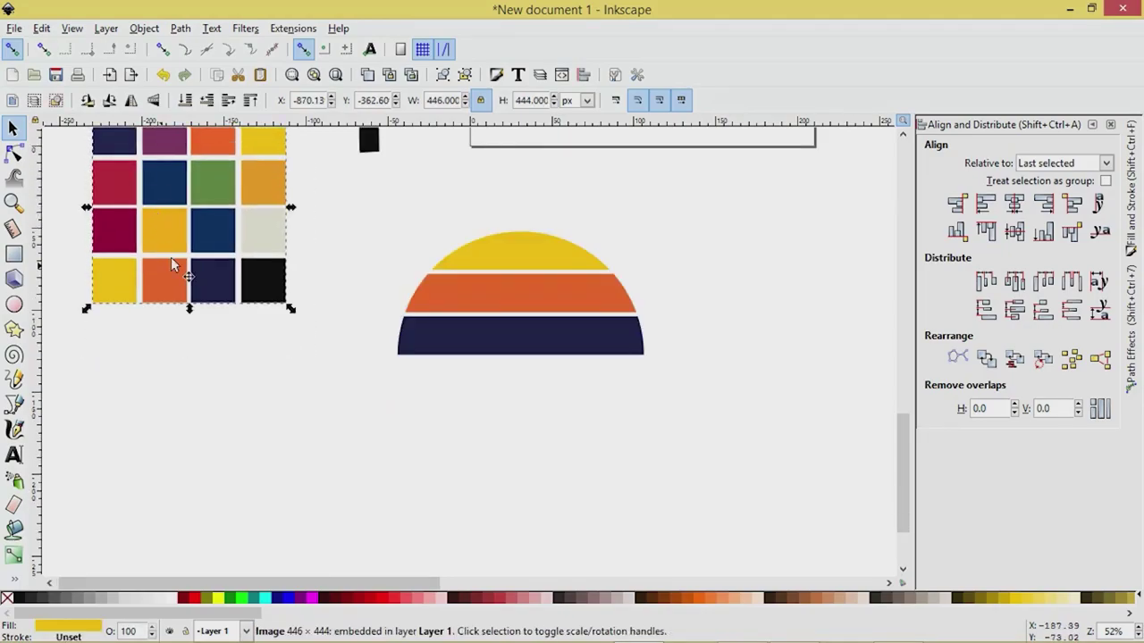
pyautogui.scroll(-1, 373, 385)
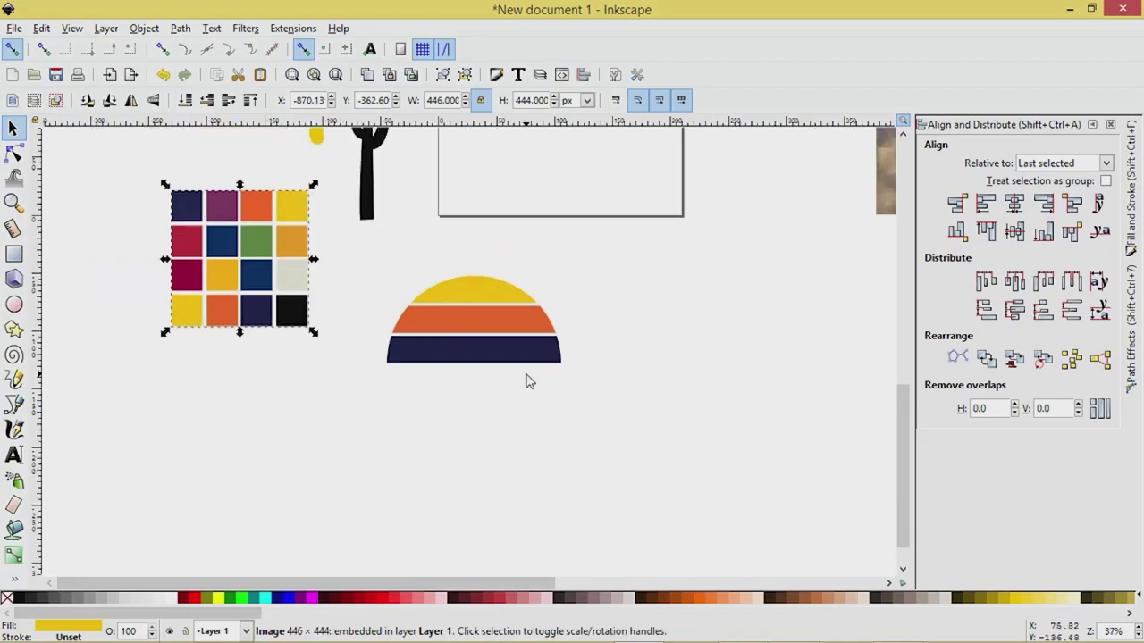
pyautogui.scroll(5, 525, 382)
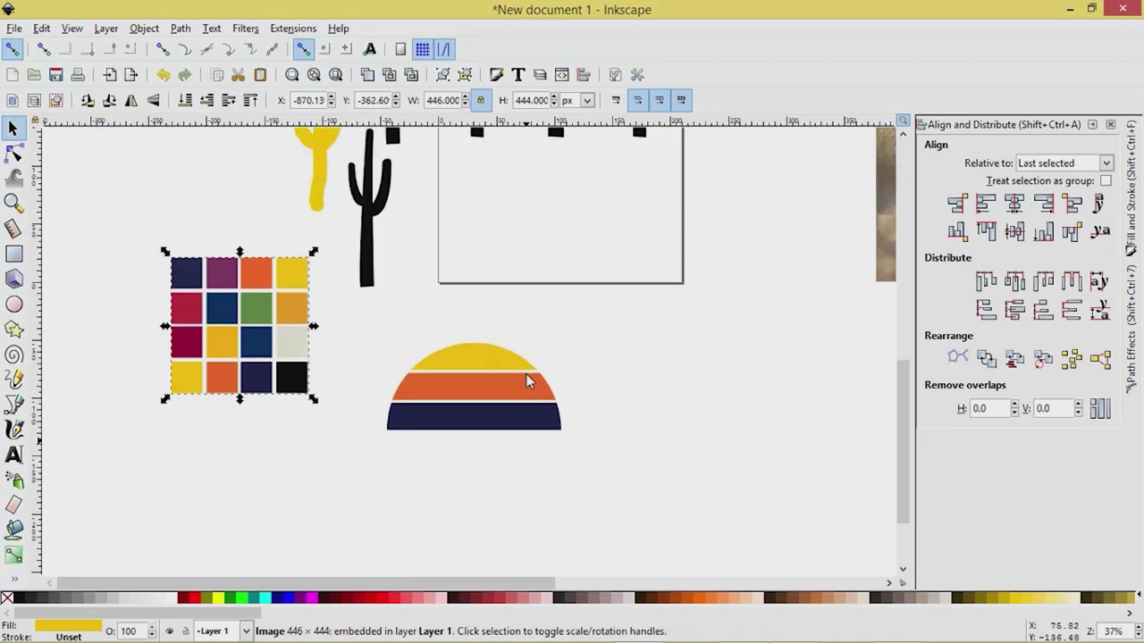
# - Select the three cacti and drag them onto the half-sun
pyautogui.moveTo(745, 286); pyautogui.dragTo(436, 118)
pyautogui.scroll(-1, 554, 308)
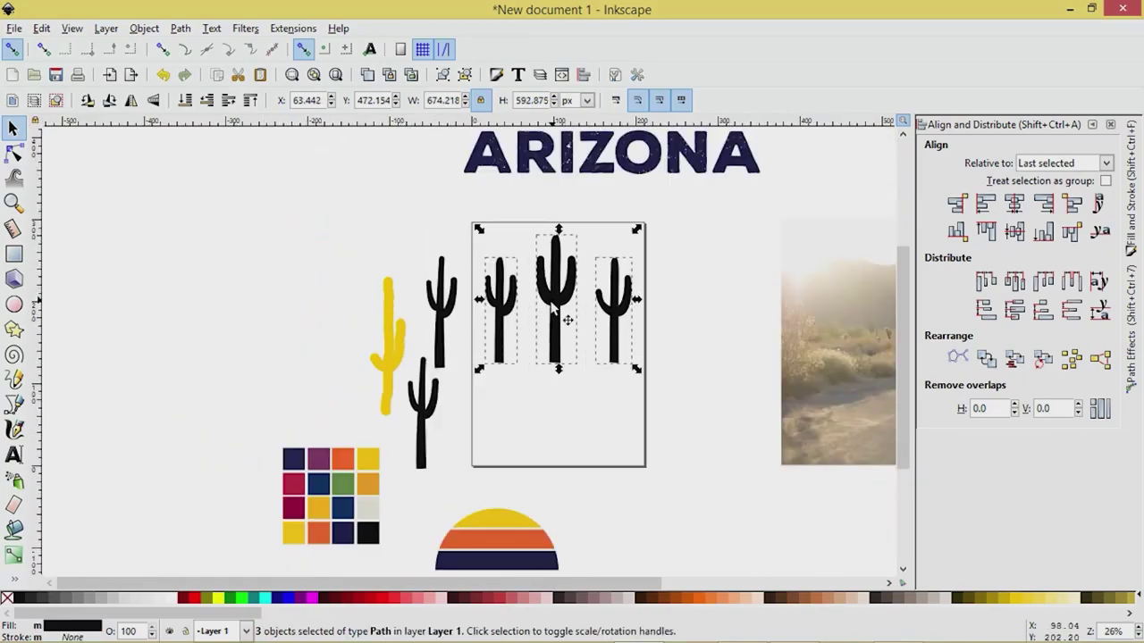
pyautogui.scroll(-2, 554, 308)
pyautogui.moveTo(554, 317); pyautogui.dragTo(546, 547)
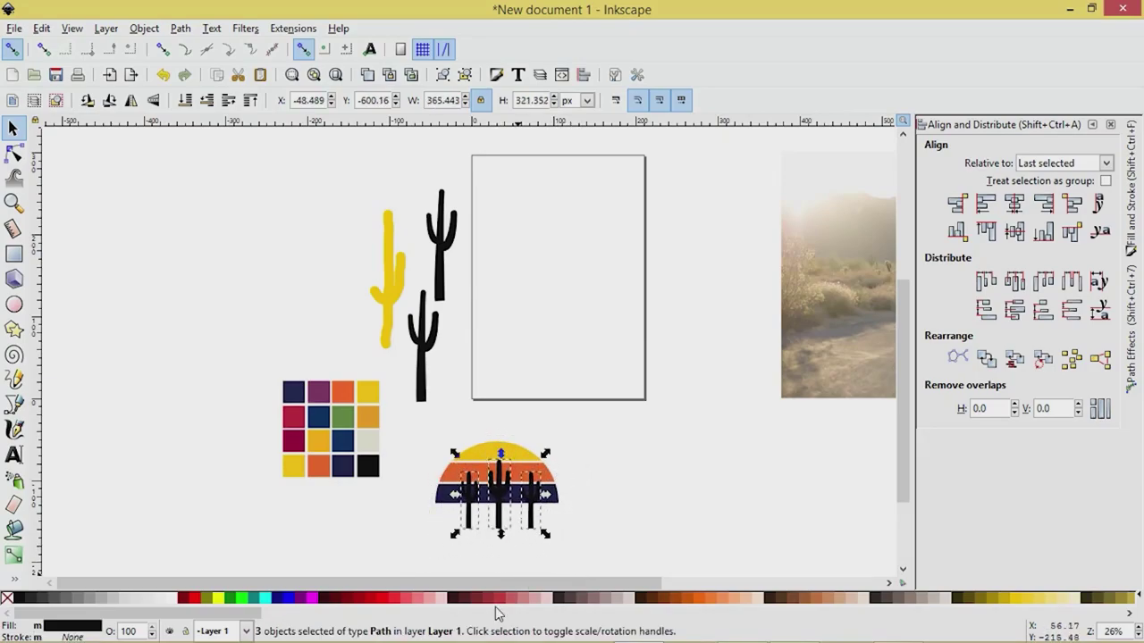
pyautogui.scroll(3, 506, 534)
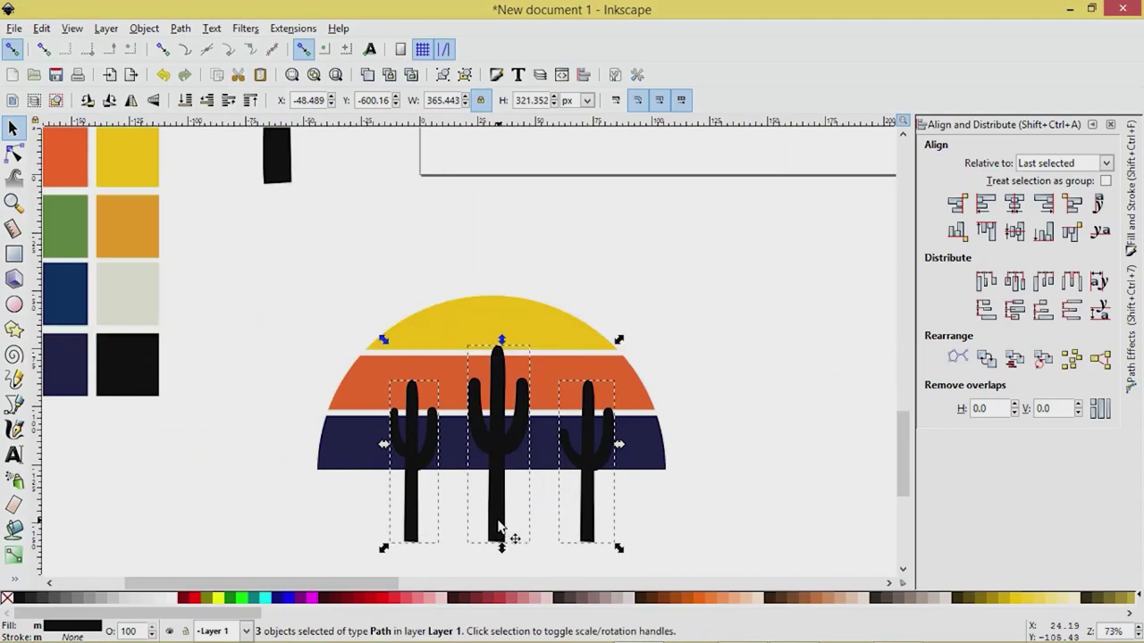
pyautogui.scroll(2, 500, 527)
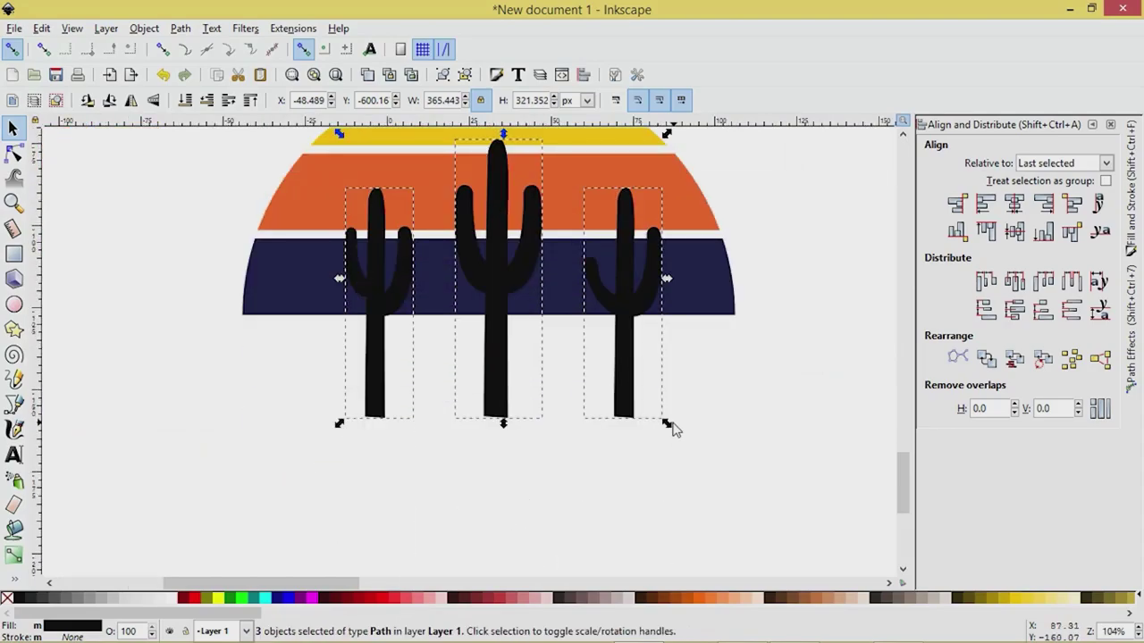
# - Scale the cacti down to about 80% and reselect all three
pyautogui.moveTo(668, 426); pyautogui.dragTo(636, 408)
pyautogui.scroll(2, 634, 408)
pyautogui.click(724, 444)
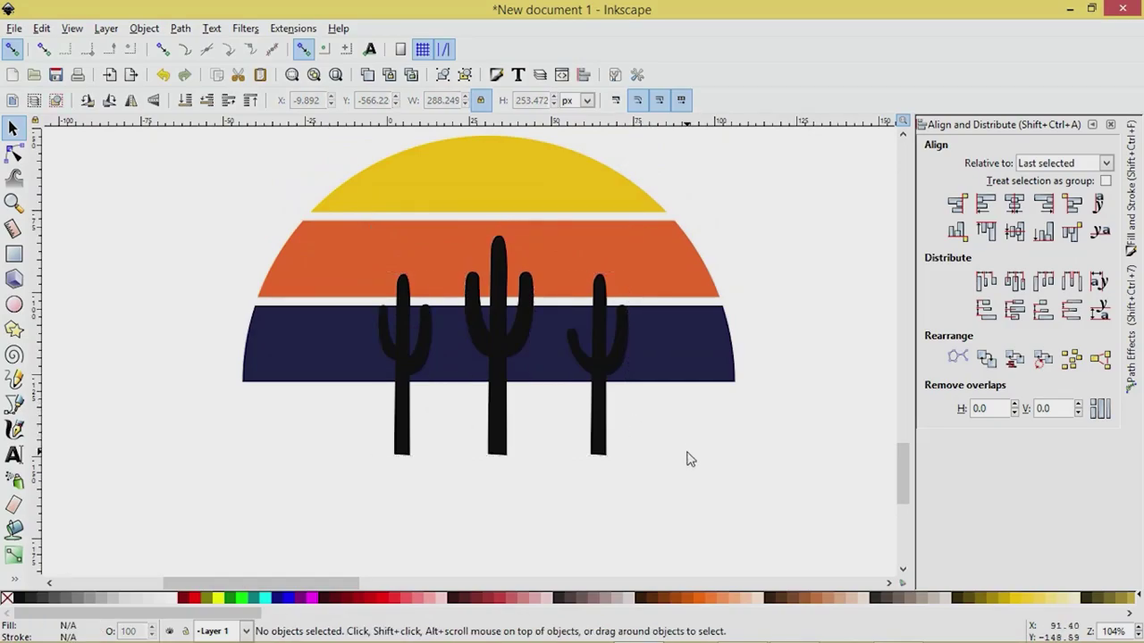
pyautogui.click(604, 406)
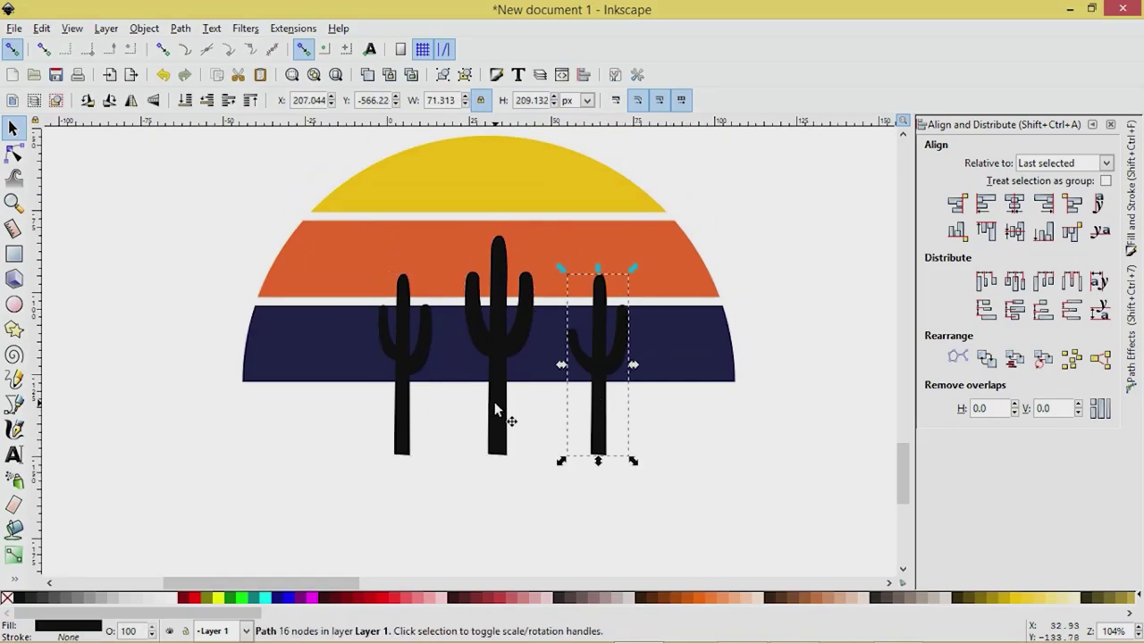
pyautogui.keyDown('shift'); pyautogui.click(494, 403); pyautogui.keyUp('shift')
pyautogui.keyDown('shift'); pyautogui.click(399, 380); pyautogui.keyUp('shift')
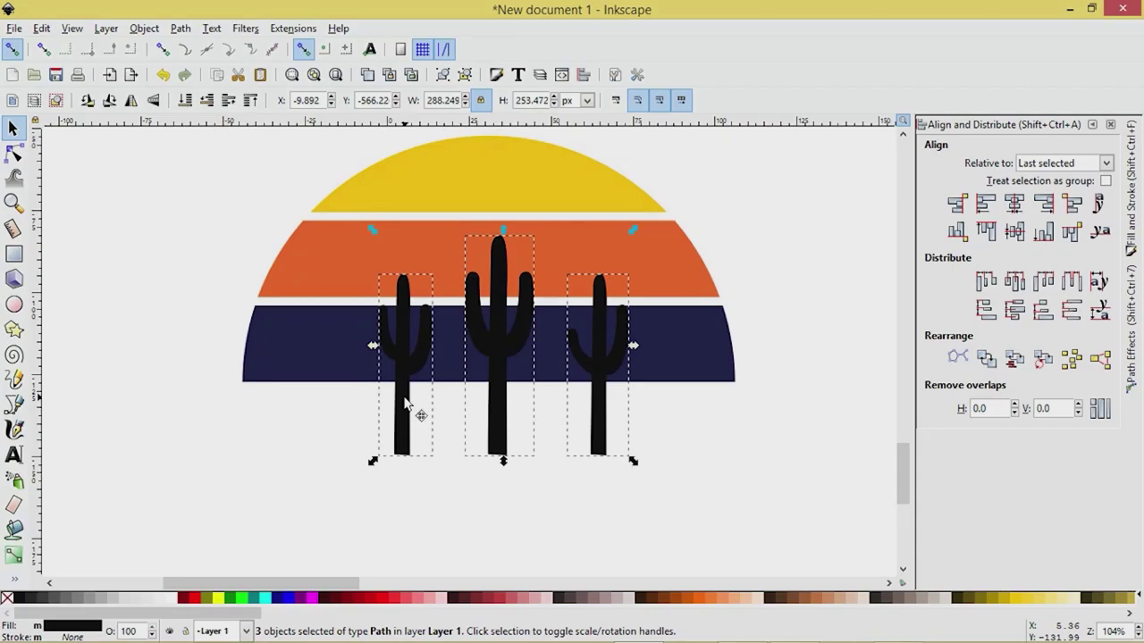
# - Raise the cacti, union them into one shape, and centre it horizontally on the navy band
pyautogui.moveTo(403, 399); pyautogui.dragTo(395, 327)
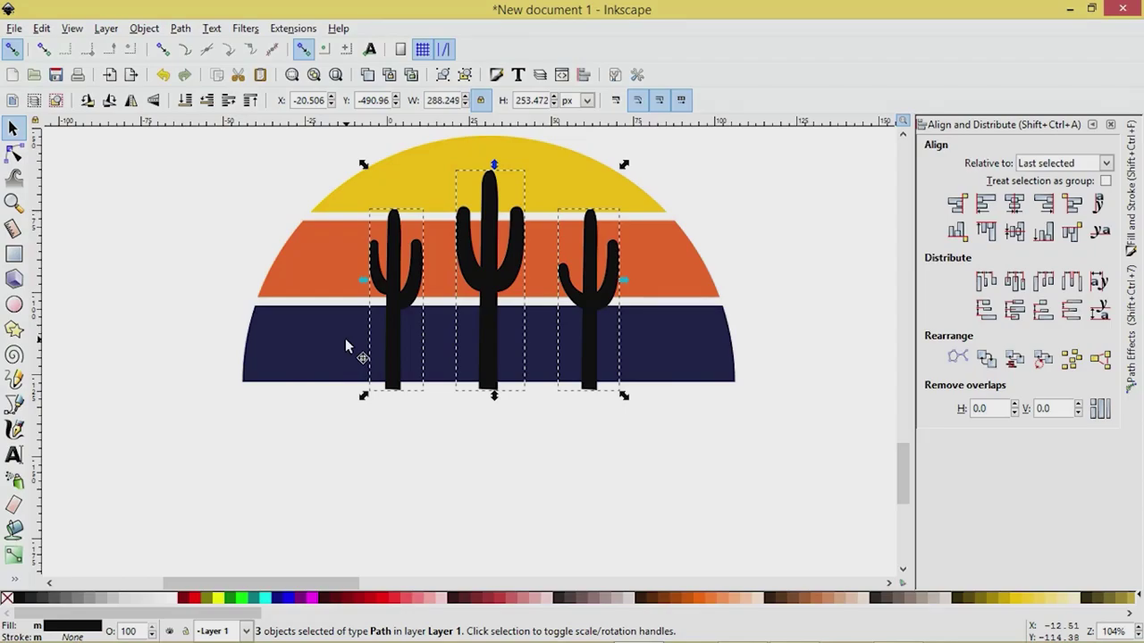
pyautogui.click(180, 29)
pyautogui.click(200, 125)
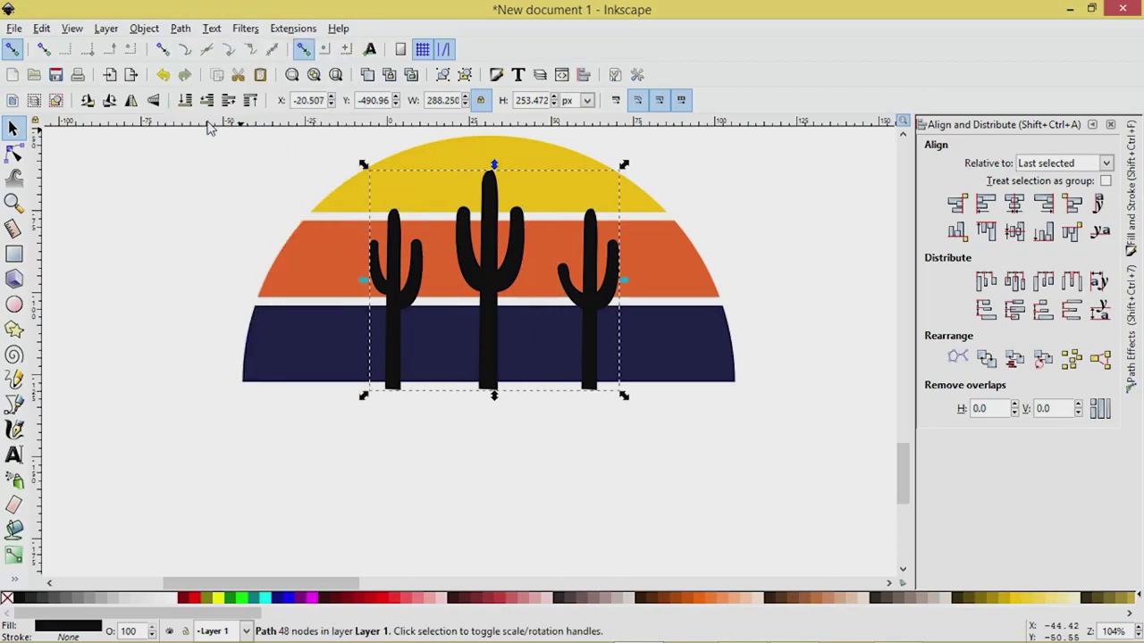
pyautogui.keyDown('shift'); pyautogui.click(666, 360); pyautogui.keyUp('shift')
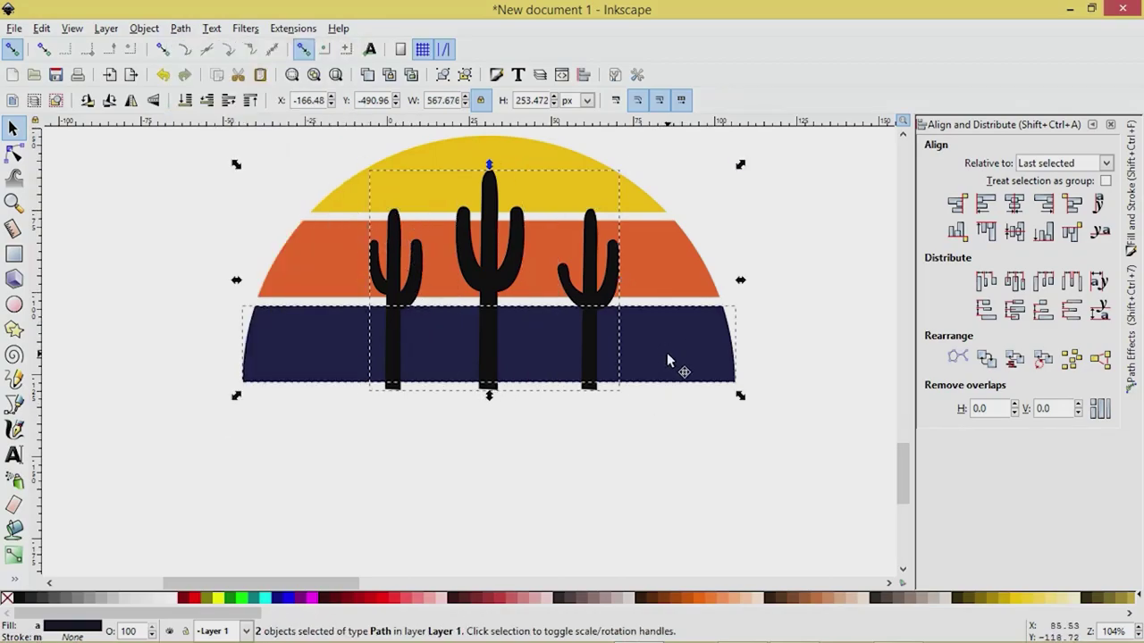
pyautogui.click(1014, 204)
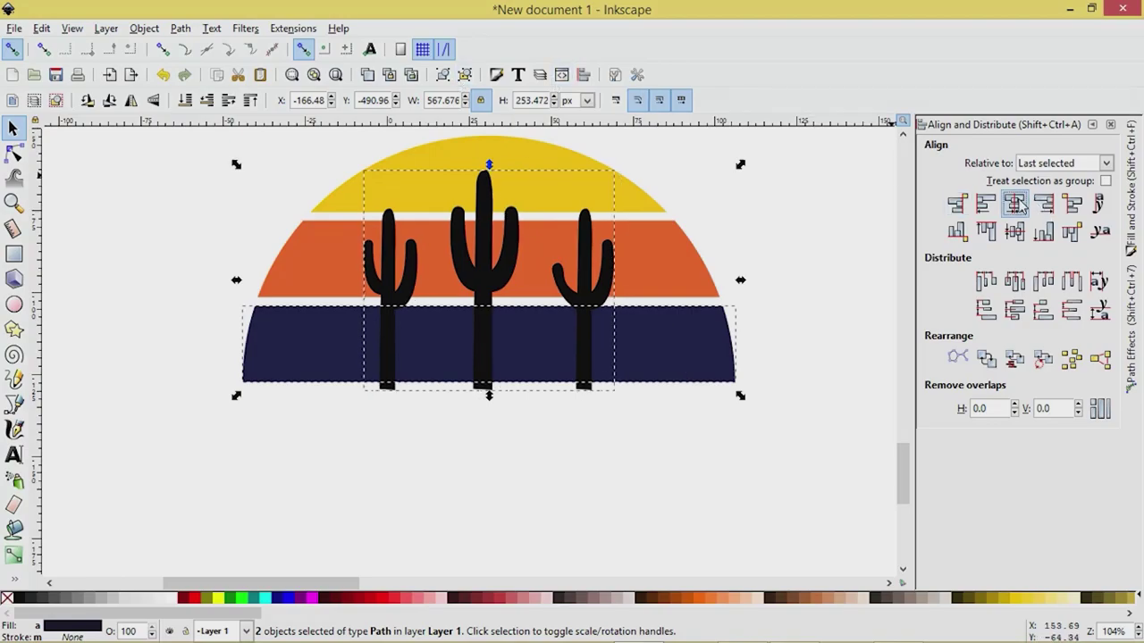
pyautogui.click(487, 505)
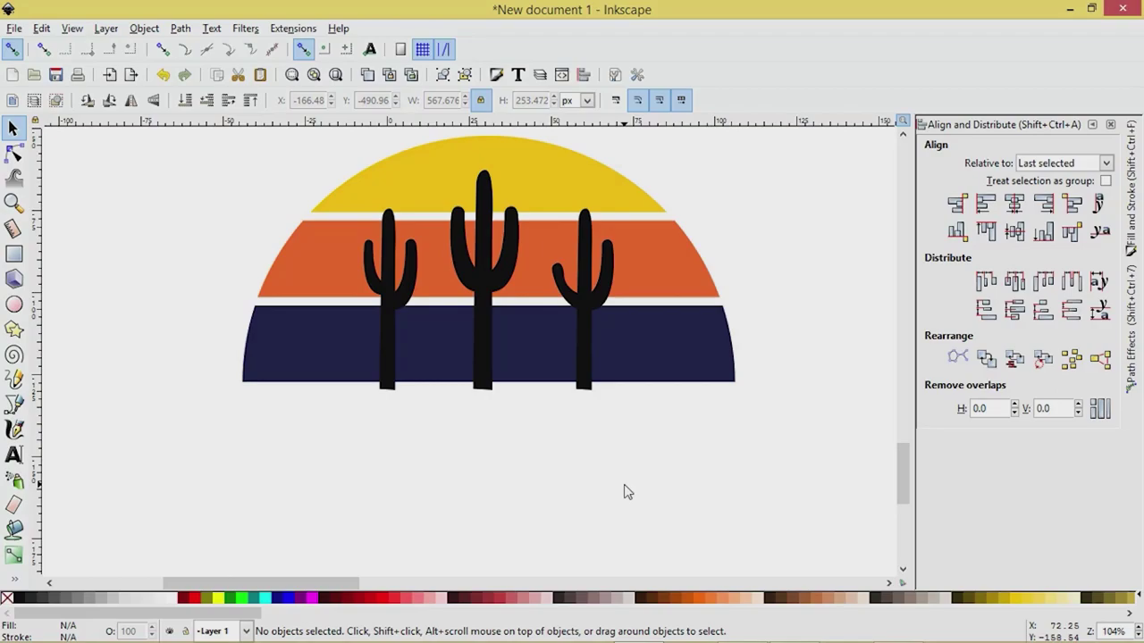
pyautogui.click(383, 353)
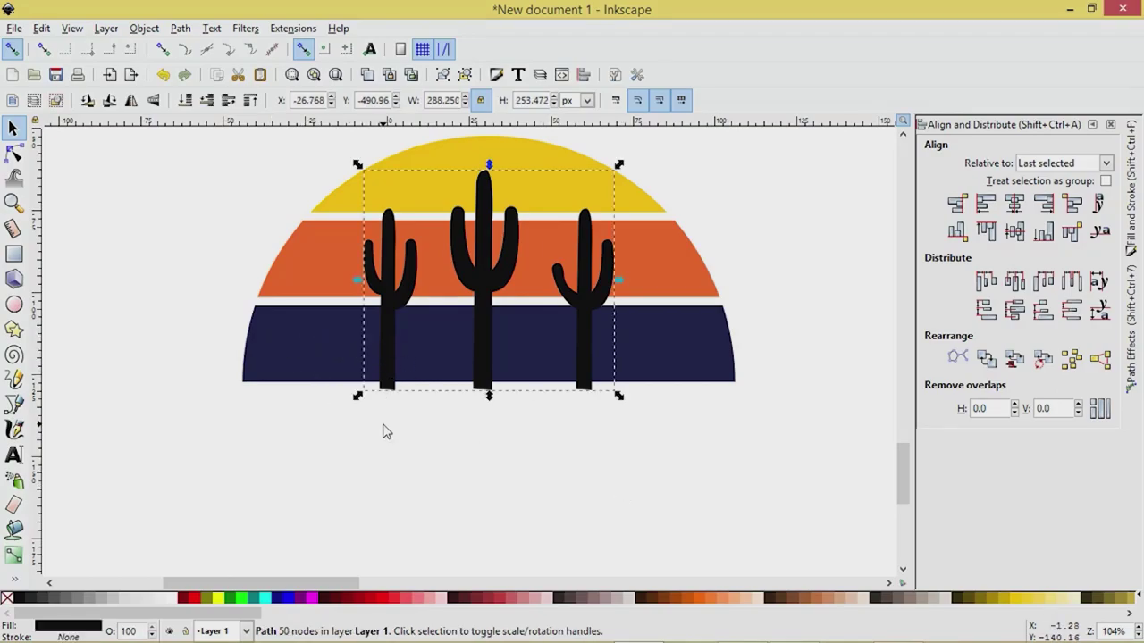
pyautogui.click(322, 437)
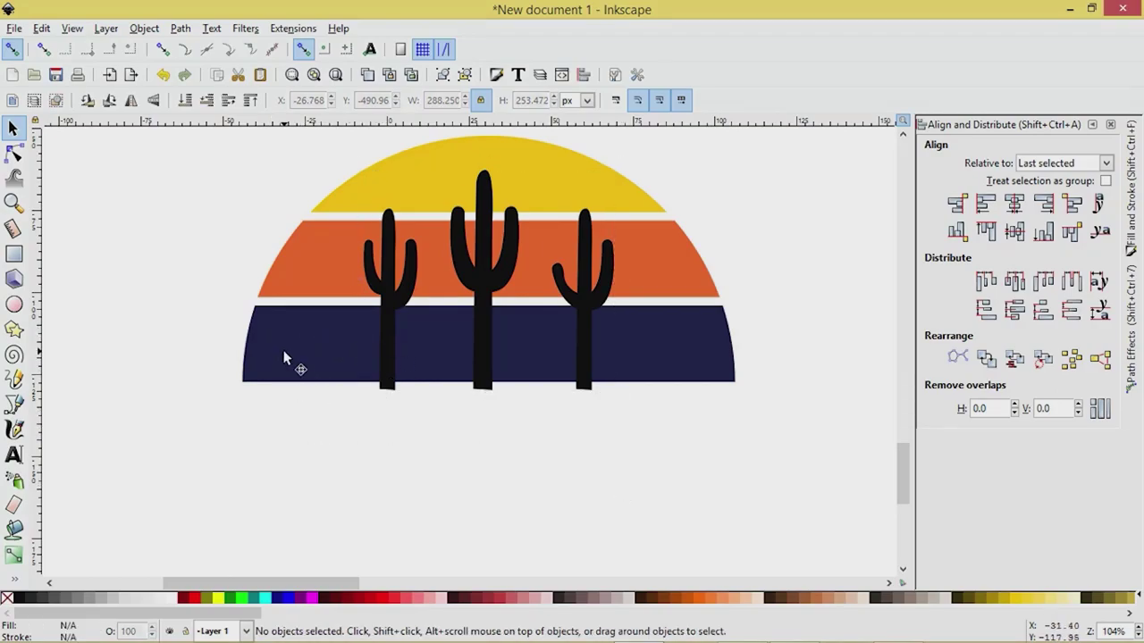
pyautogui.click(284, 357)
# - Subtract the cactus silhouettes from the navy band with Path > Difference
pyautogui.click(388, 447)
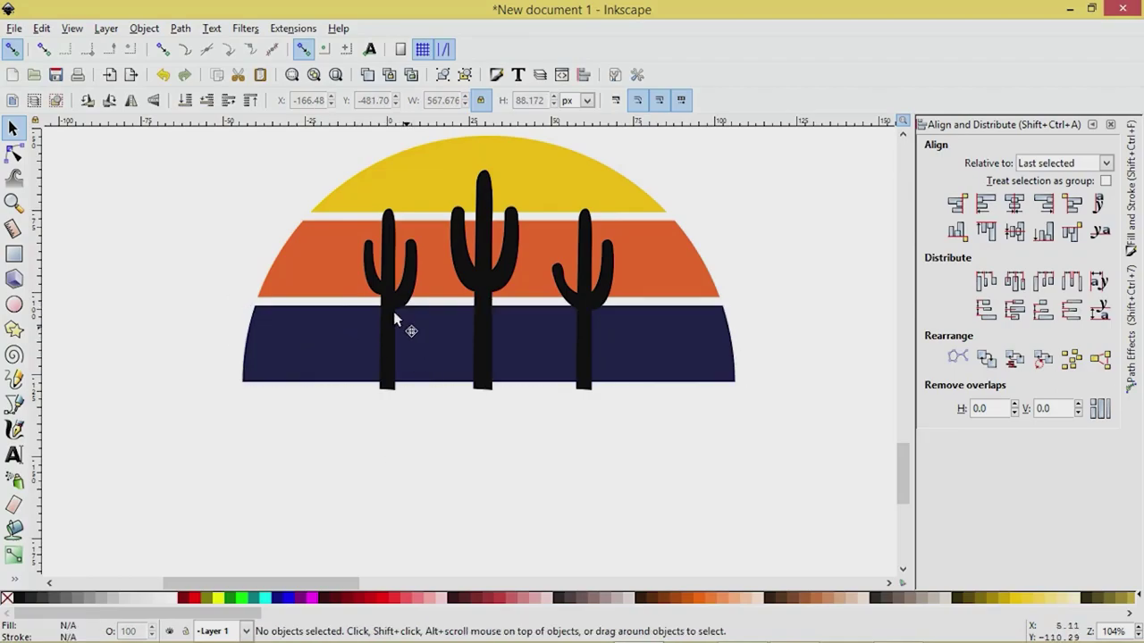
pyautogui.click(392, 310)
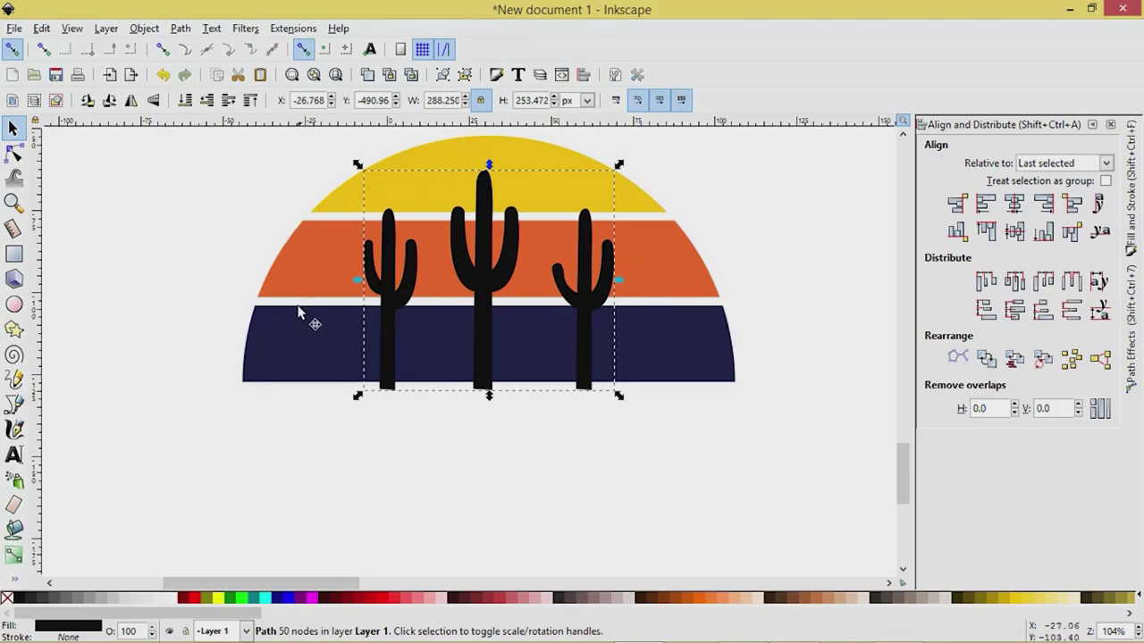
pyautogui.click(321, 430)
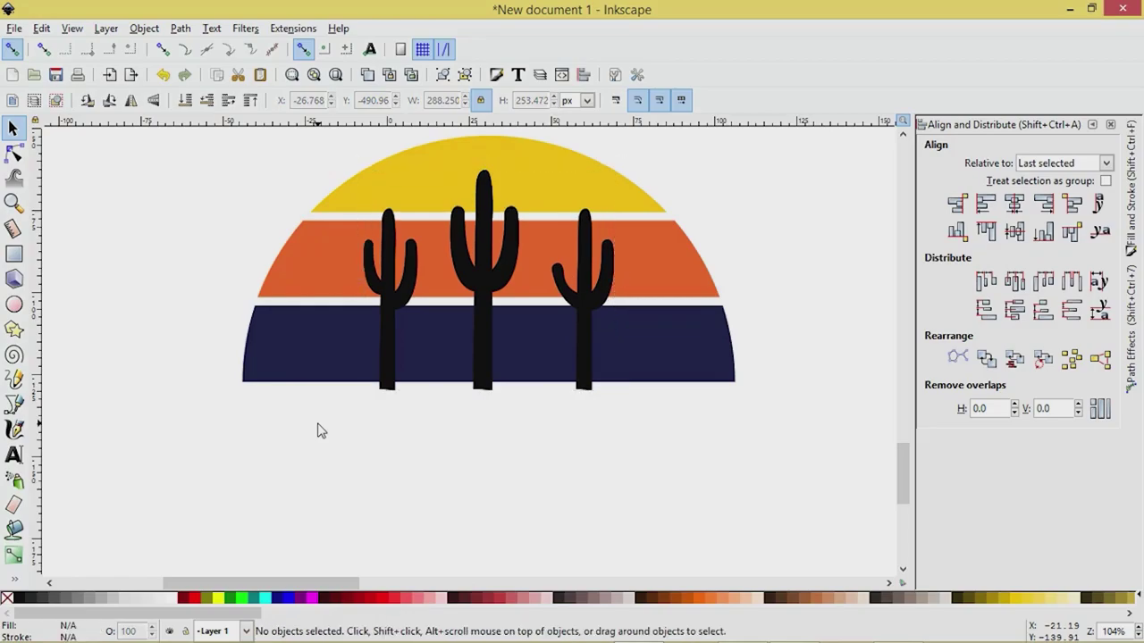
pyautogui.click(395, 260)
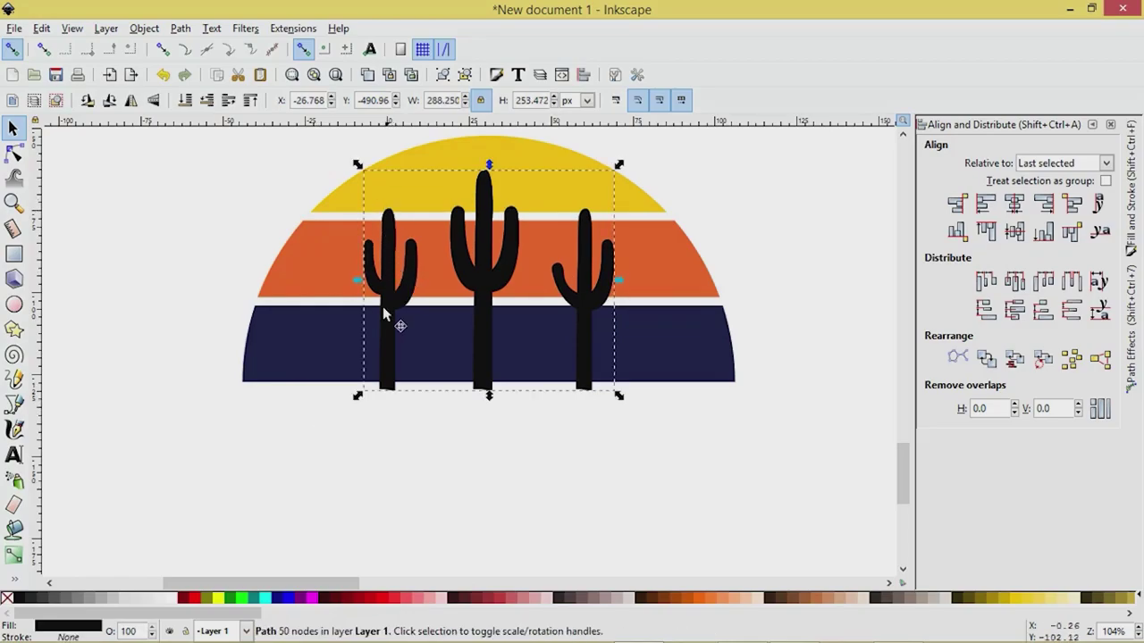
pyautogui.keyDown('shift'); pyautogui.click(291, 357); pyautogui.keyUp('shift')
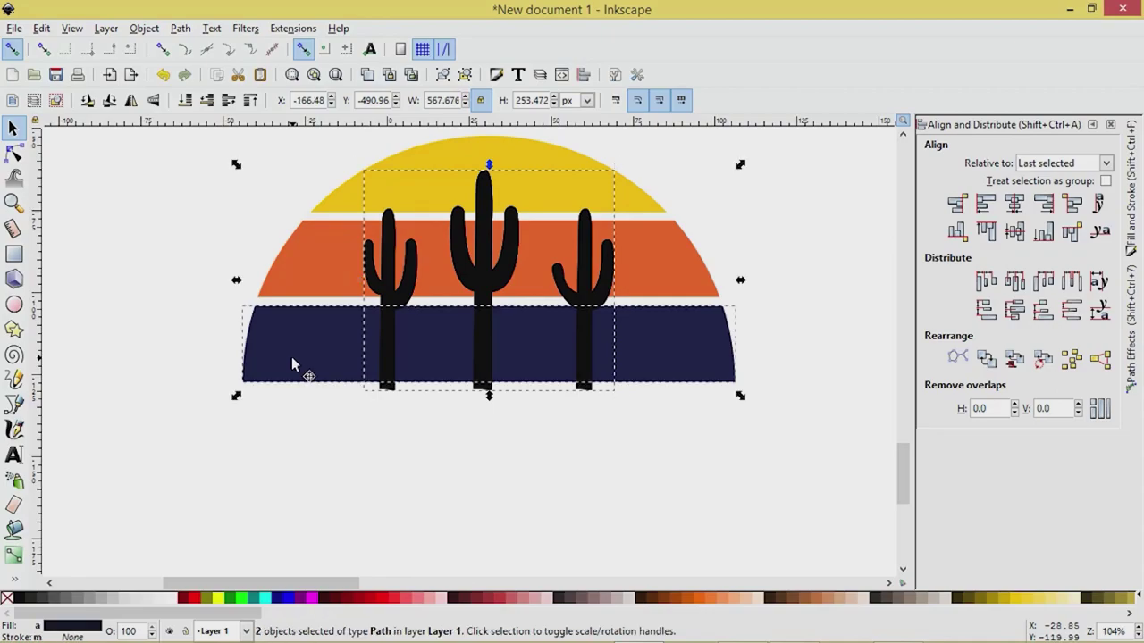
pyautogui.click(181, 29)
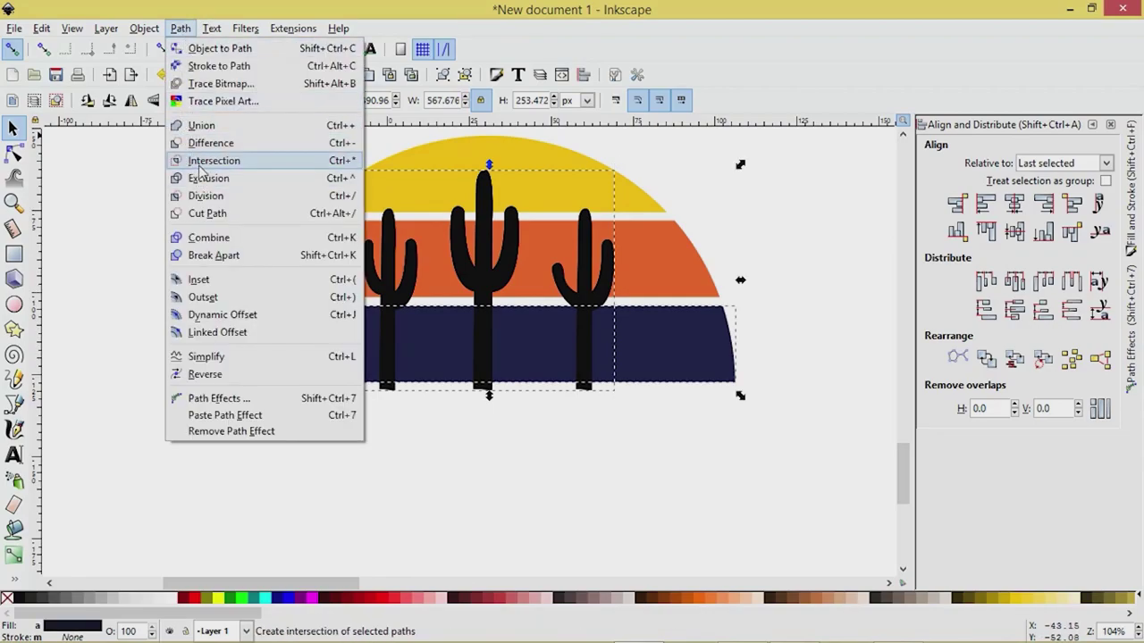
pyautogui.click(200, 145)
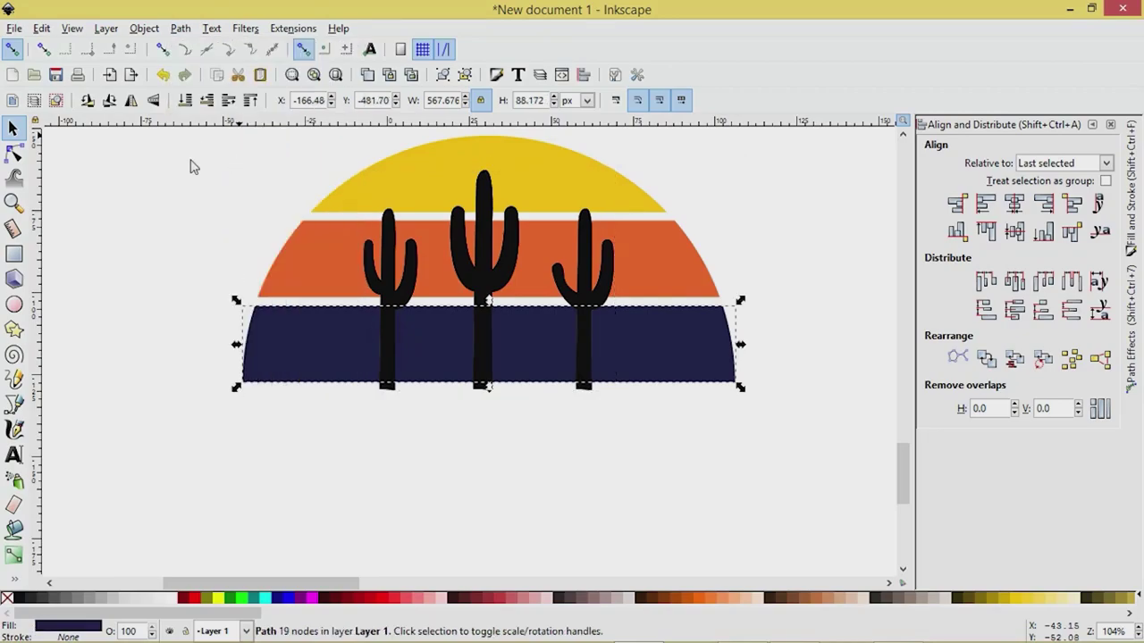
pyautogui.click(176, 242)
# - Cut the cactus silhouettes out of the orange band
pyautogui.click(398, 272)
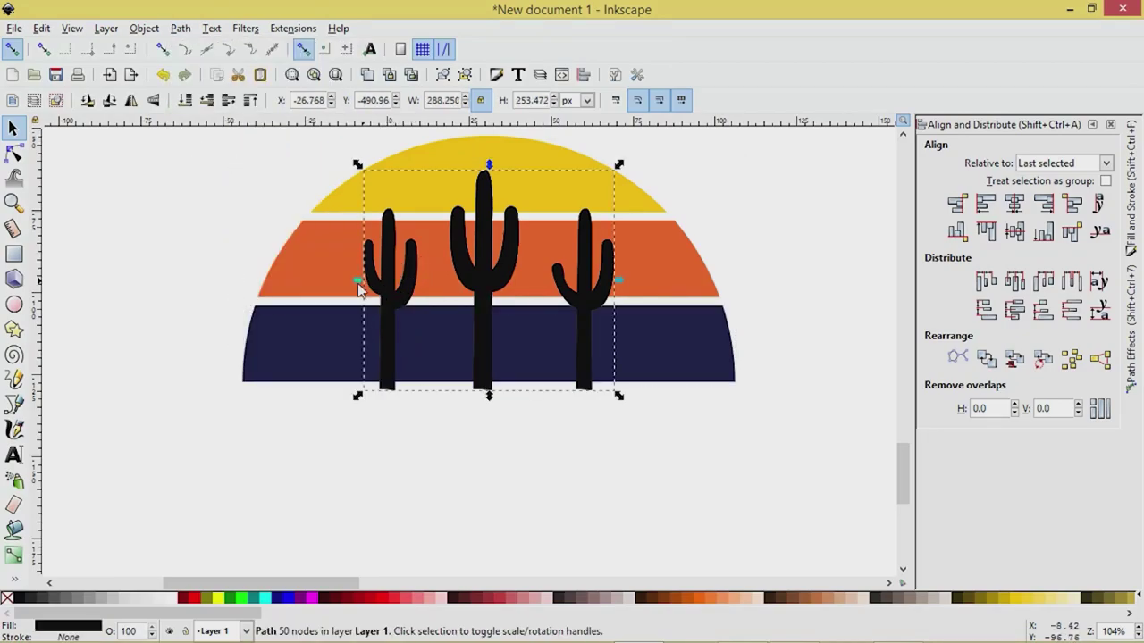
pyautogui.keyDown('shift'); pyautogui.click(312, 266); pyautogui.keyUp('shift')
pyautogui.click(182, 29)
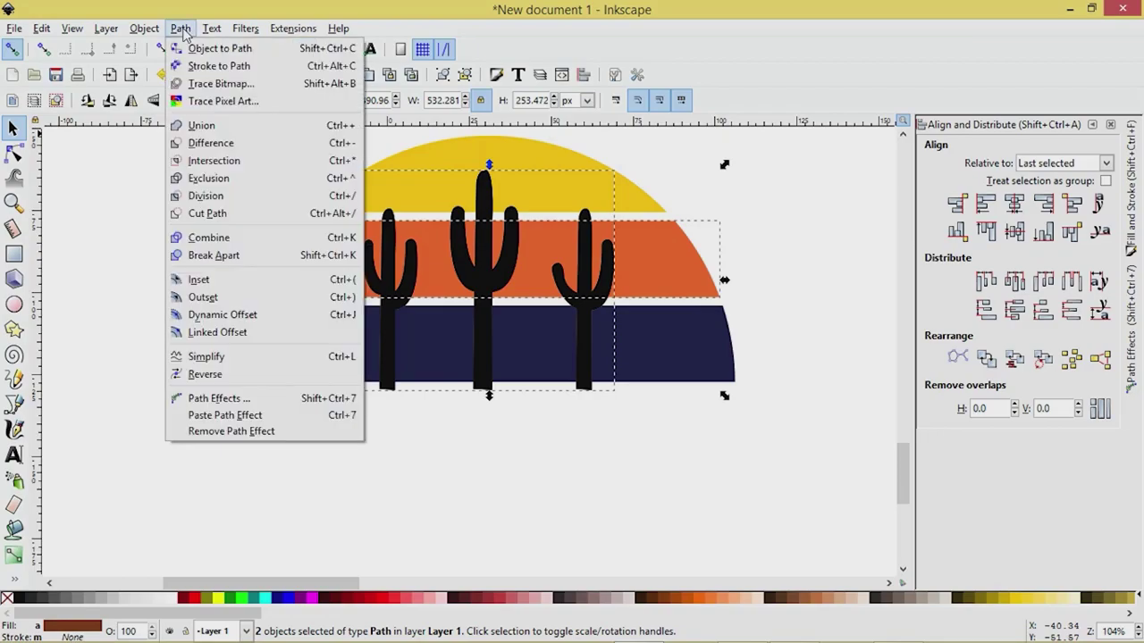
pyautogui.click(208, 143)
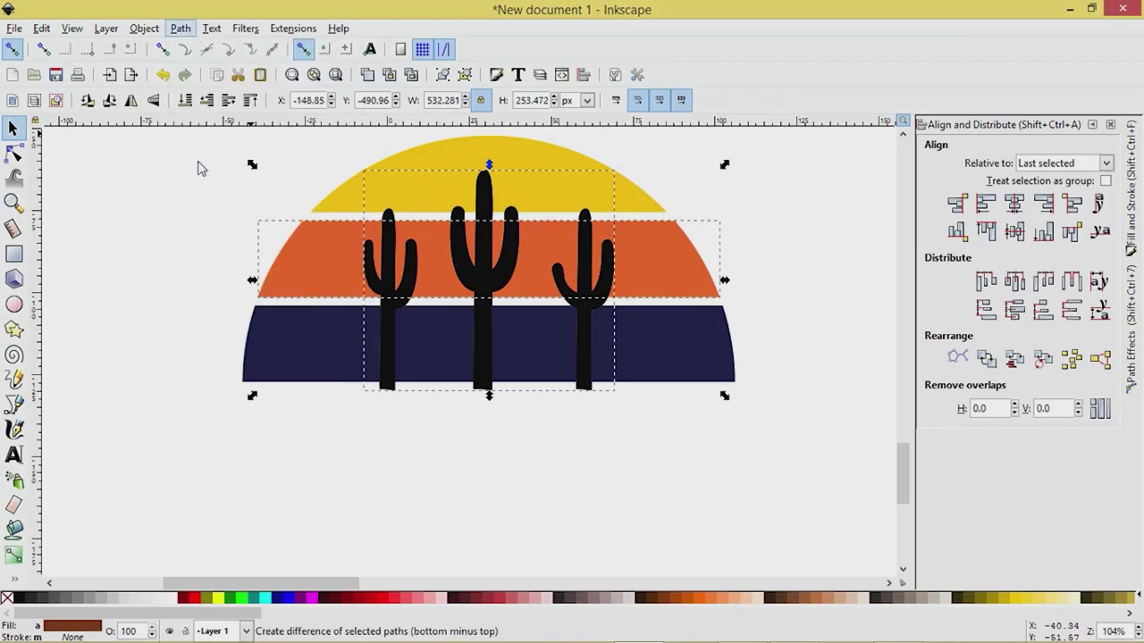
pyautogui.click(199, 168)
# - Cut the cactus silhouettes out of the gold sun band
pyautogui.click(386, 289)
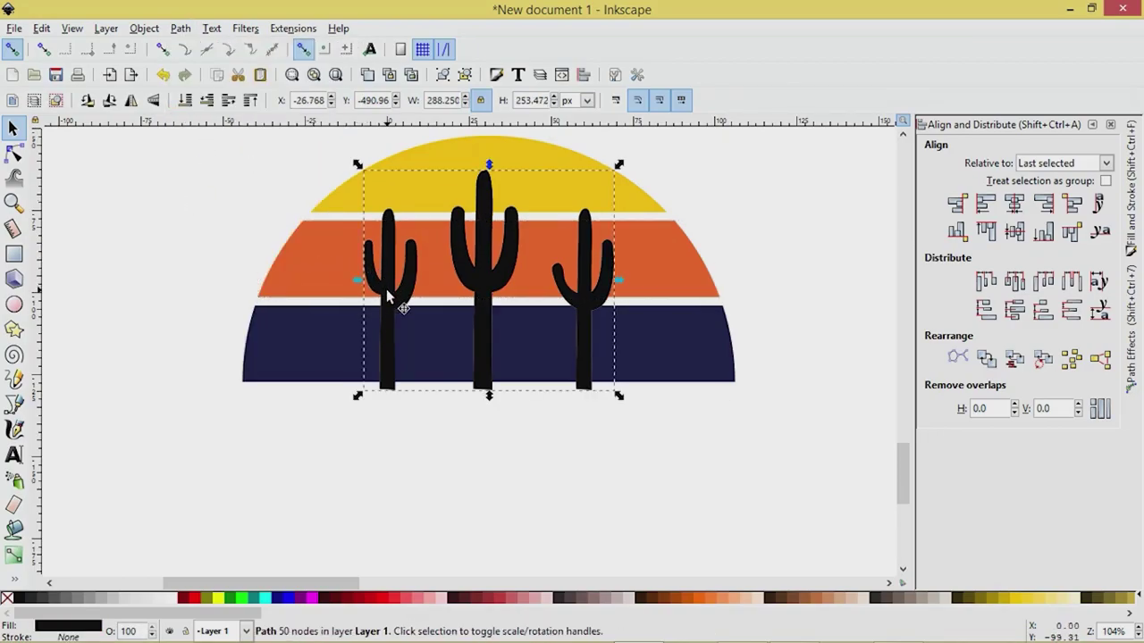
pyautogui.keyDown('shift'); pyautogui.click(440, 177); pyautogui.keyUp('shift')
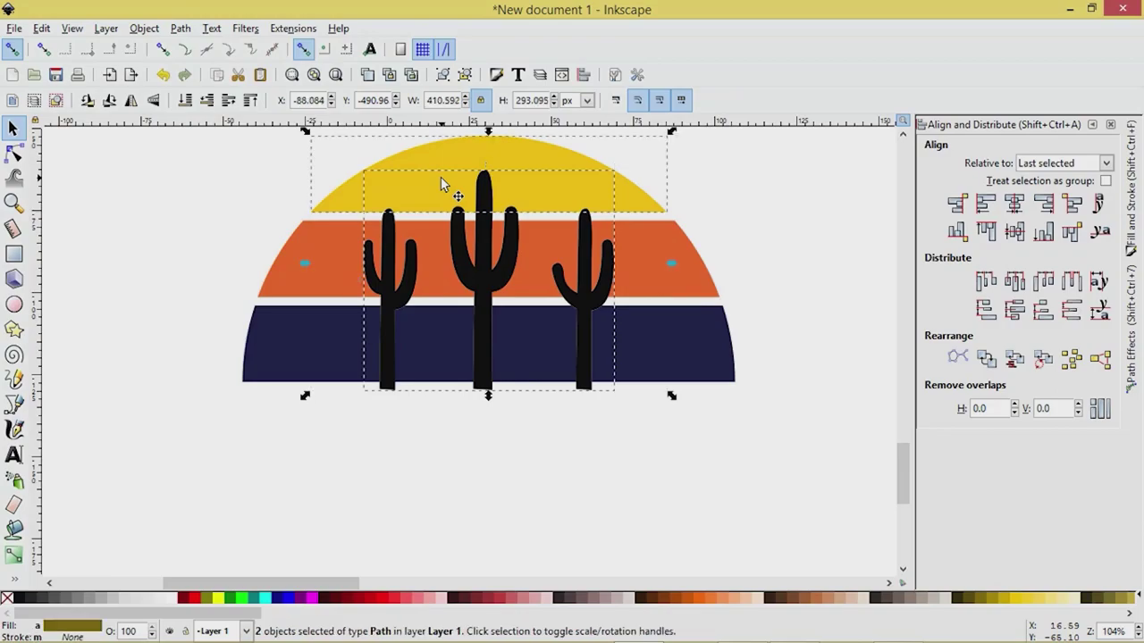
pyautogui.click(180, 29)
pyautogui.click(202, 145)
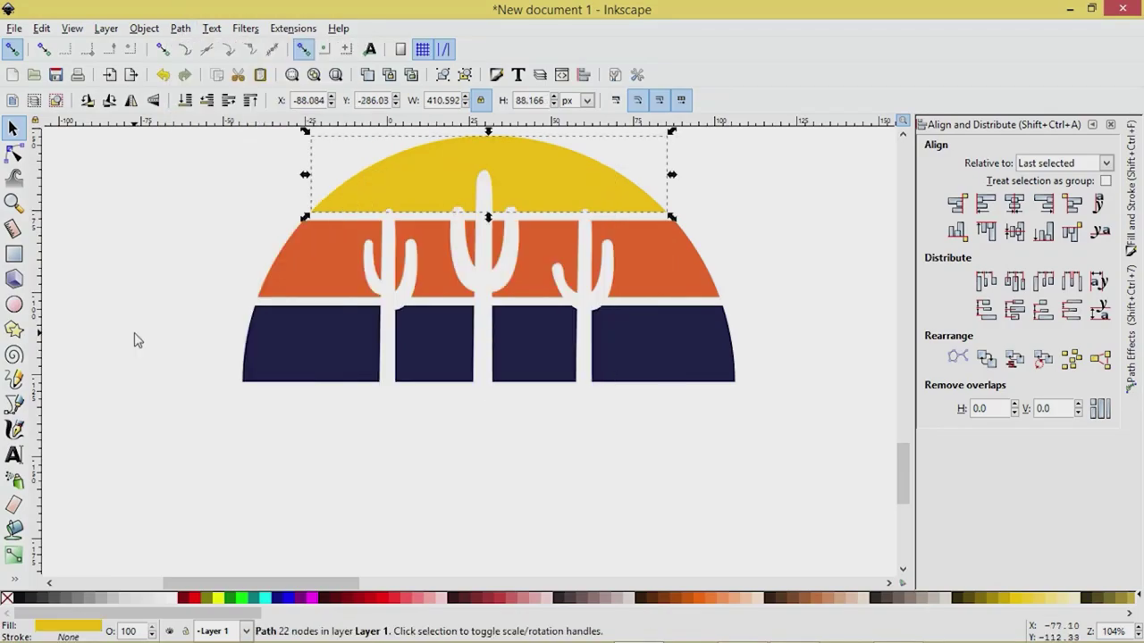
pyautogui.click(179, 402)
pyautogui.scroll(-1, 334, 490)
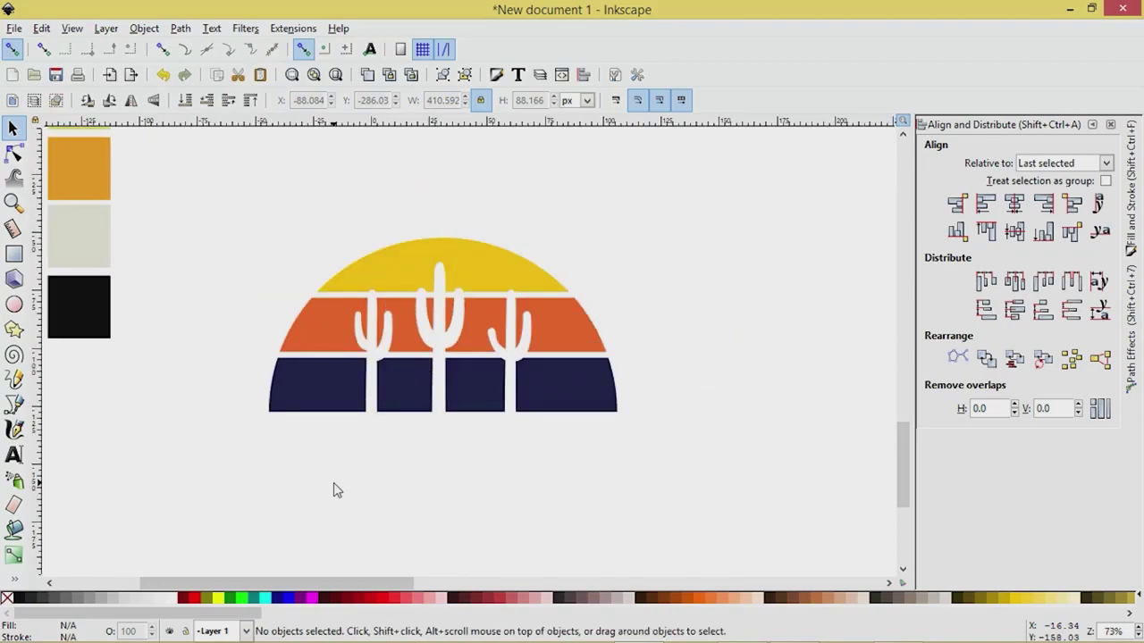
pyautogui.moveTo(176, 225); pyautogui.dragTo(760, 452)
pyautogui.click(744, 390)
pyautogui.scroll(-1, 745, 390)
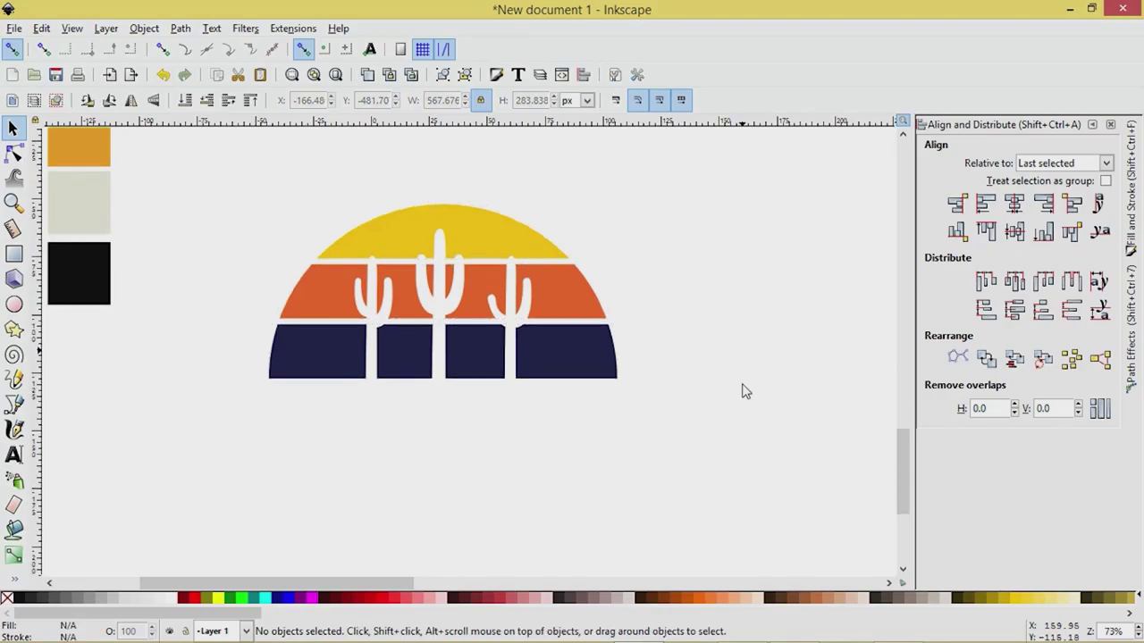
pyautogui.scroll(1, 746, 391)
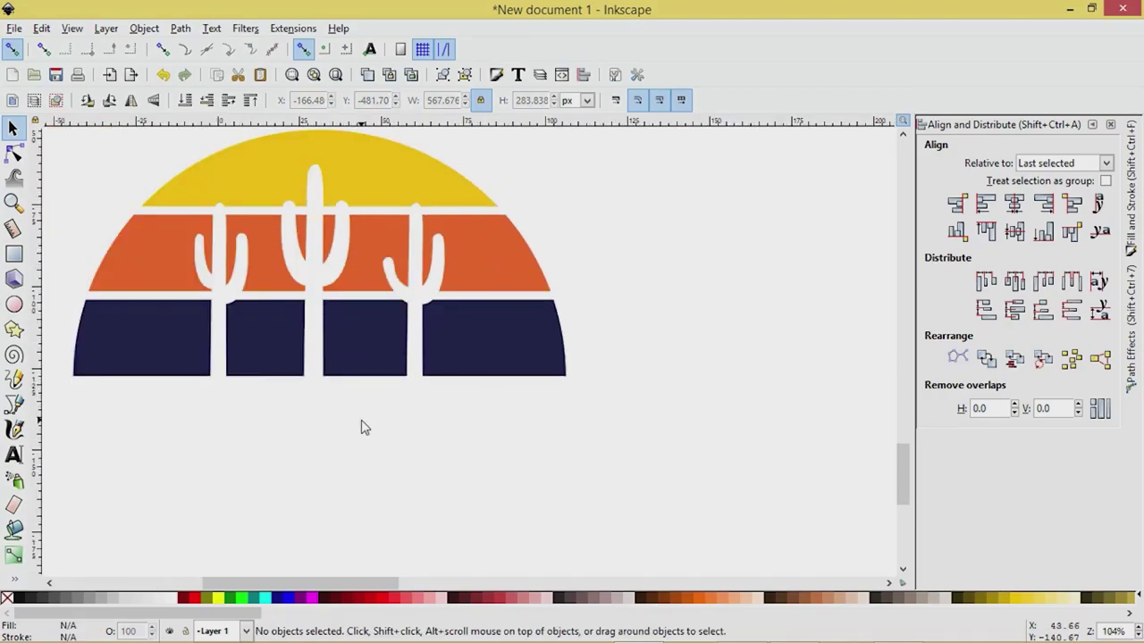
pyautogui.press('space')
pyautogui.moveTo(363, 426); pyautogui.dragTo(480, 466)
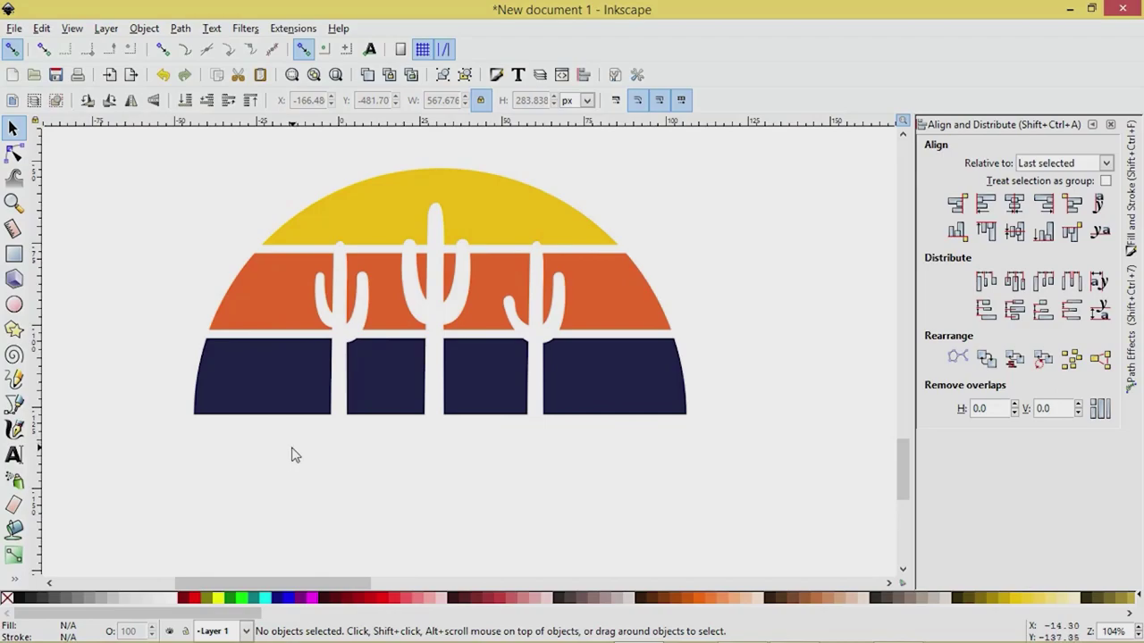
pyautogui.click(215, 327)
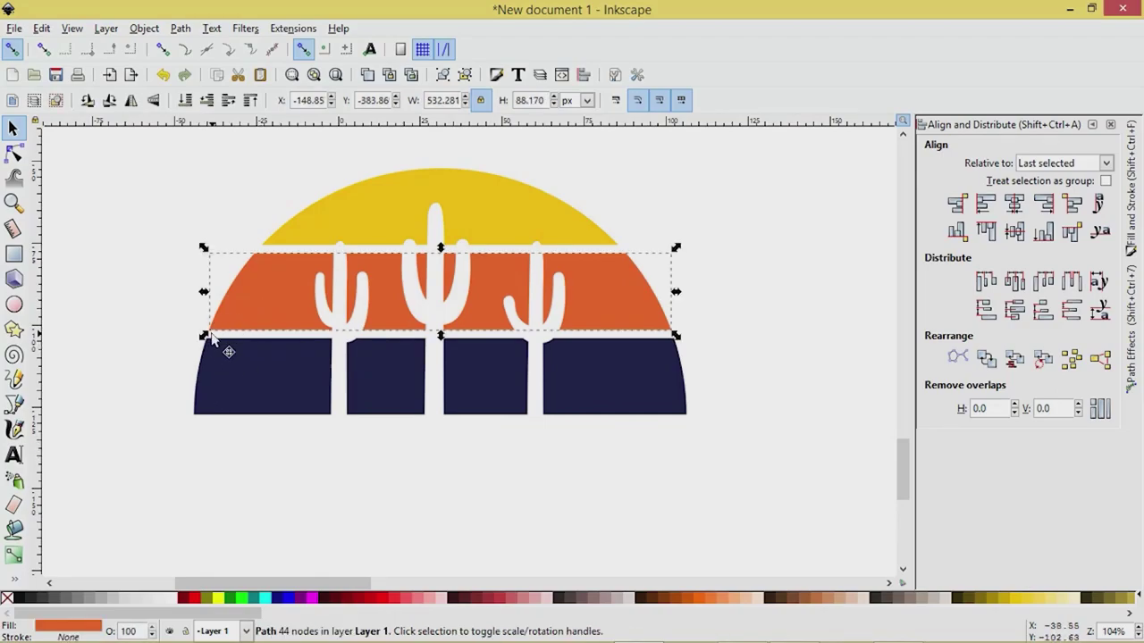
pyautogui.scroll(4, 214, 327)
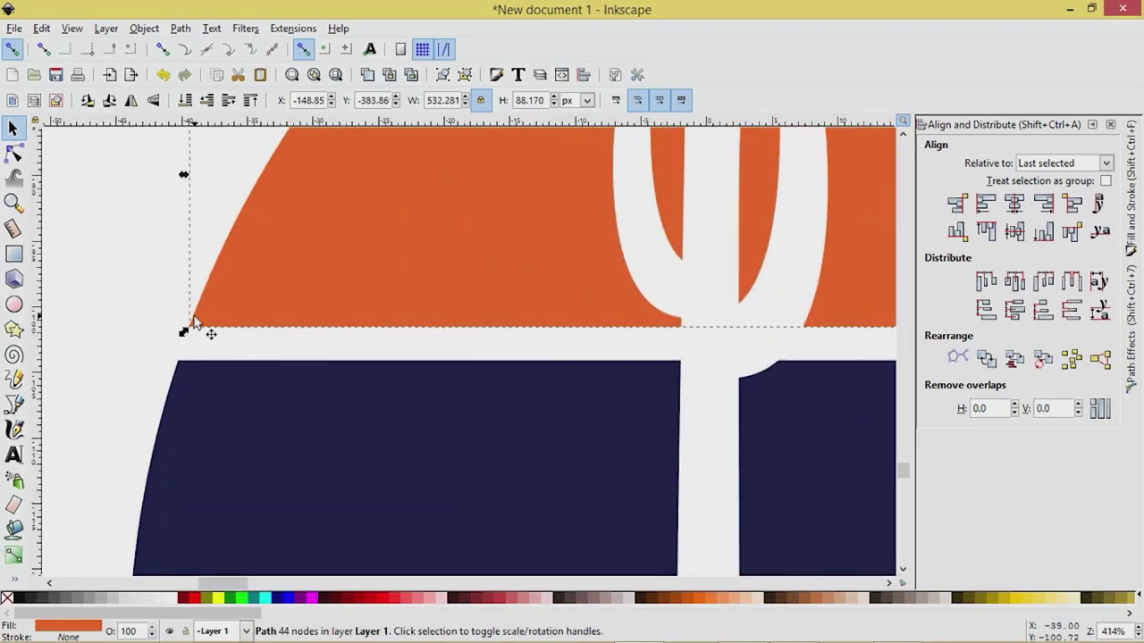
pyautogui.scroll(-4, 182, 332)
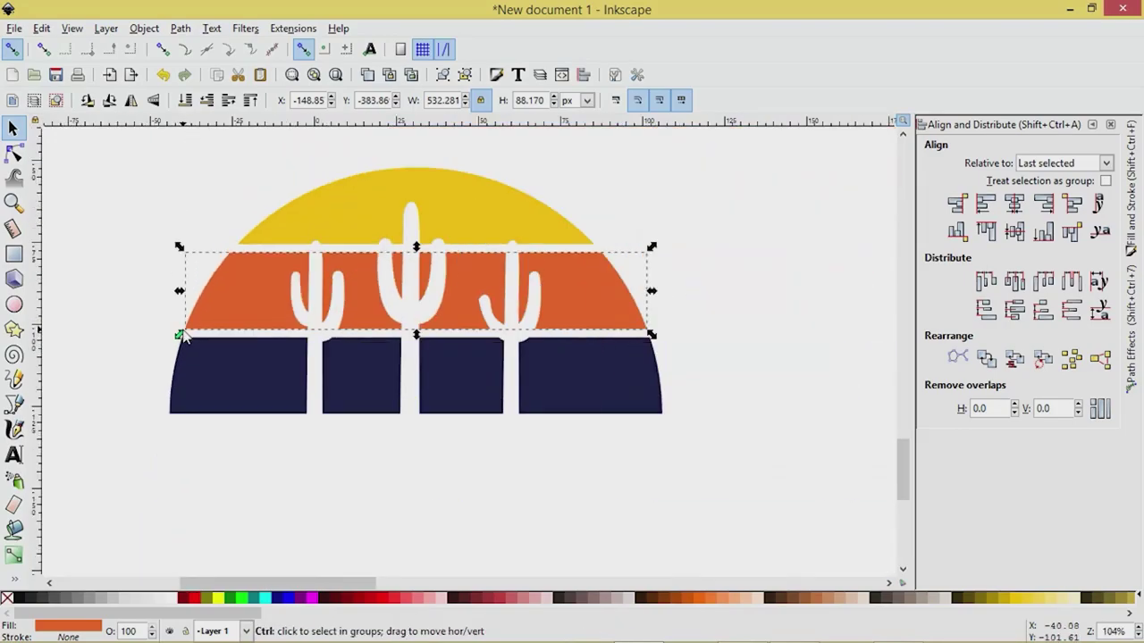
pyautogui.scroll(-1, 179, 335)
pyautogui.scroll(10, 179, 335)
pyautogui.scroll(5, 179, 335)
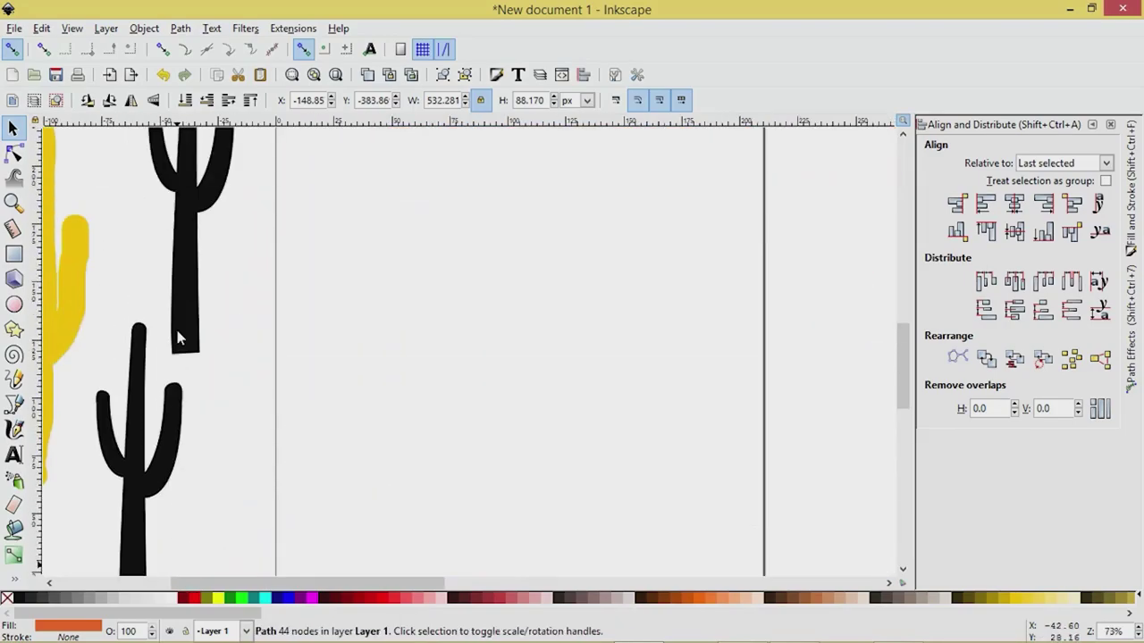
pyautogui.scroll(-2, 178, 335)
pyautogui.scroll(6, 204, 314)
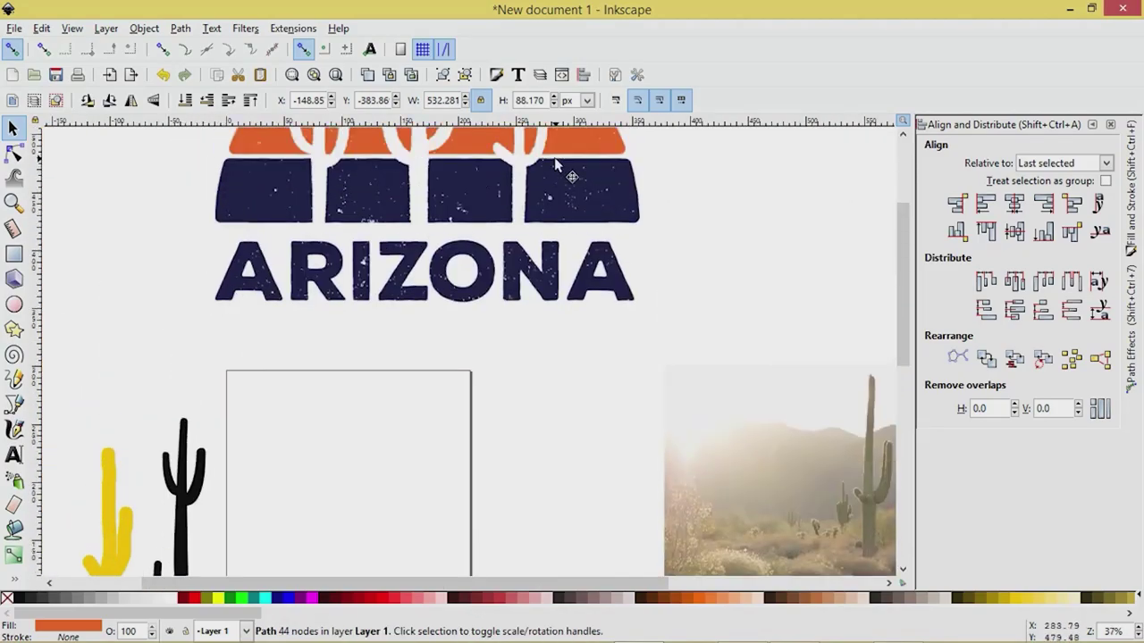
pyautogui.scroll(-1, 315, 277)
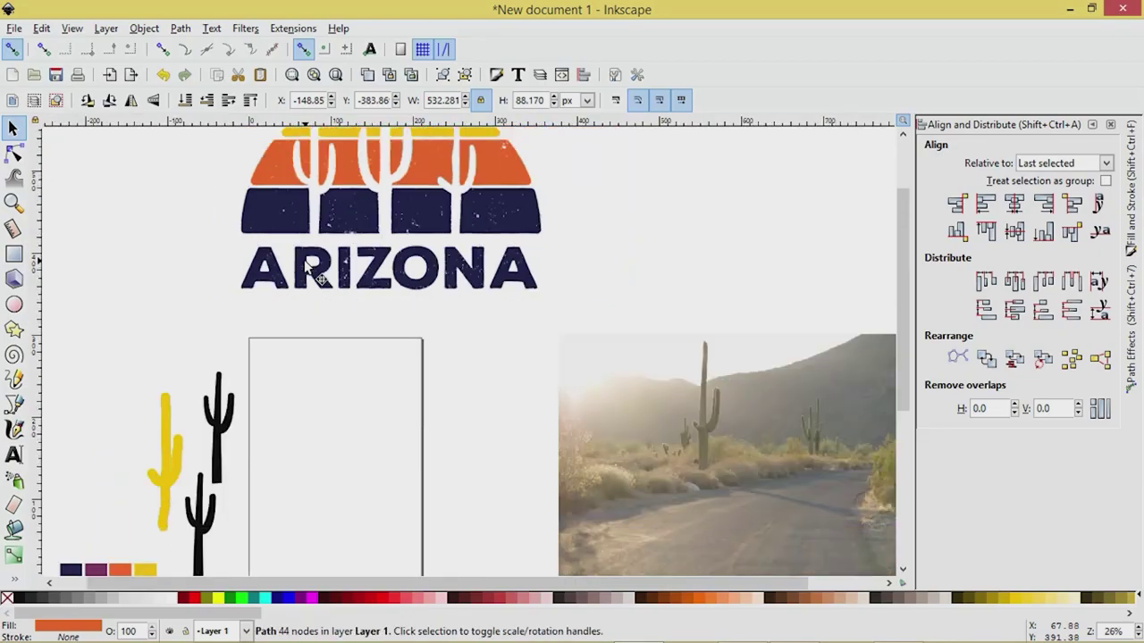
pyautogui.scroll(2, 326, 211)
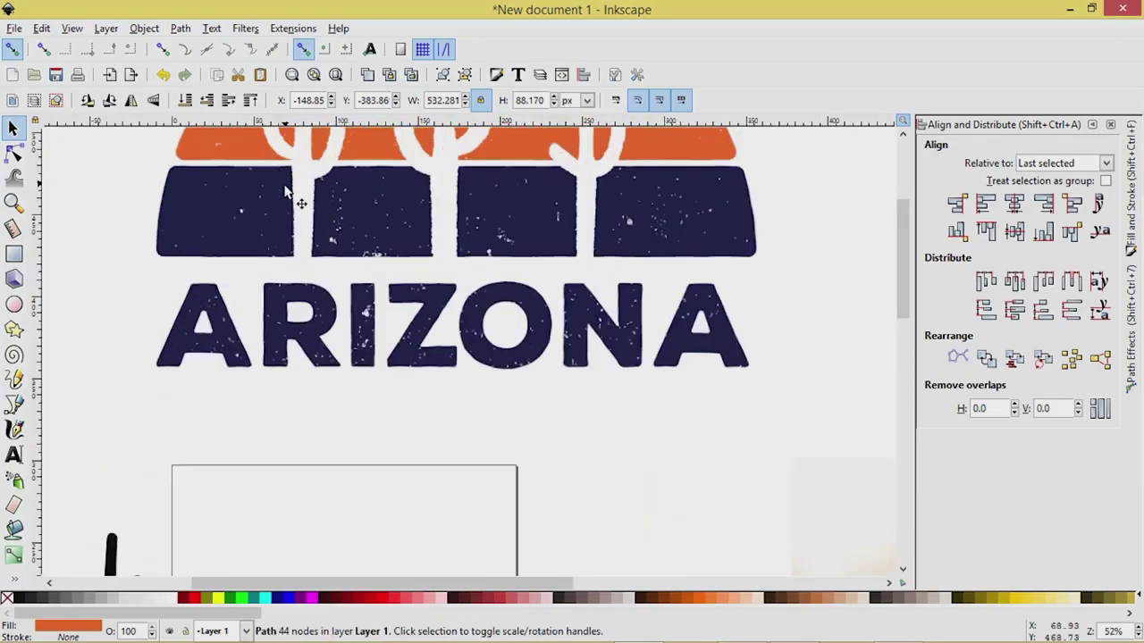
pyautogui.scroll(-2, 676, 257)
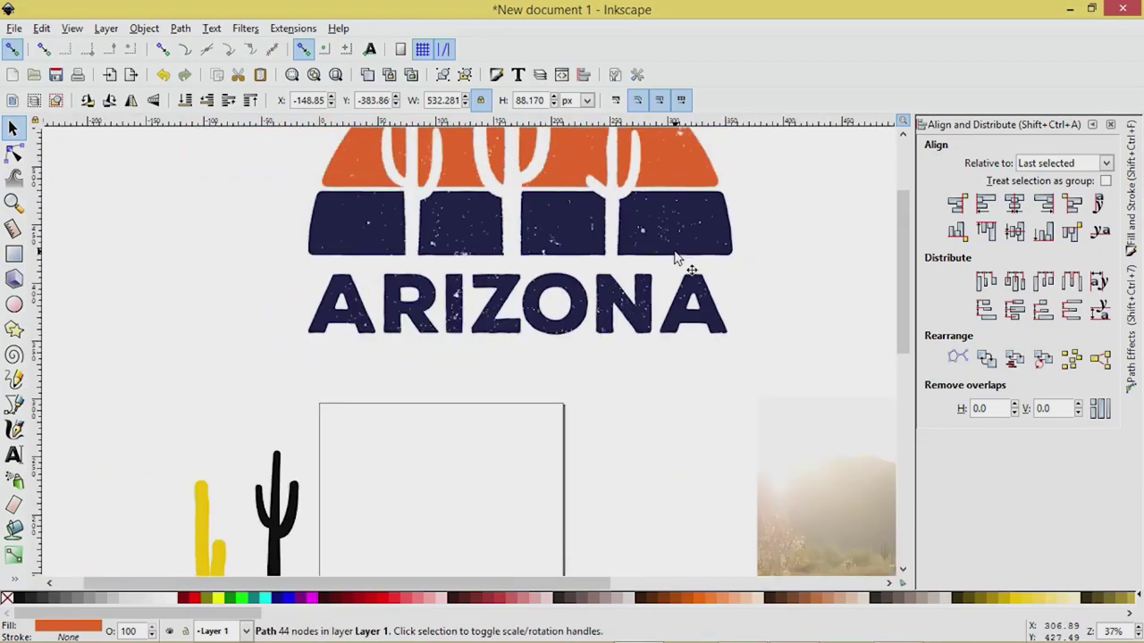
# - Group the gold, orange and navy half-sun bands with their saguaro cutouts, then zoom in to check the result
pyautogui.scroll(-3, 676, 257)
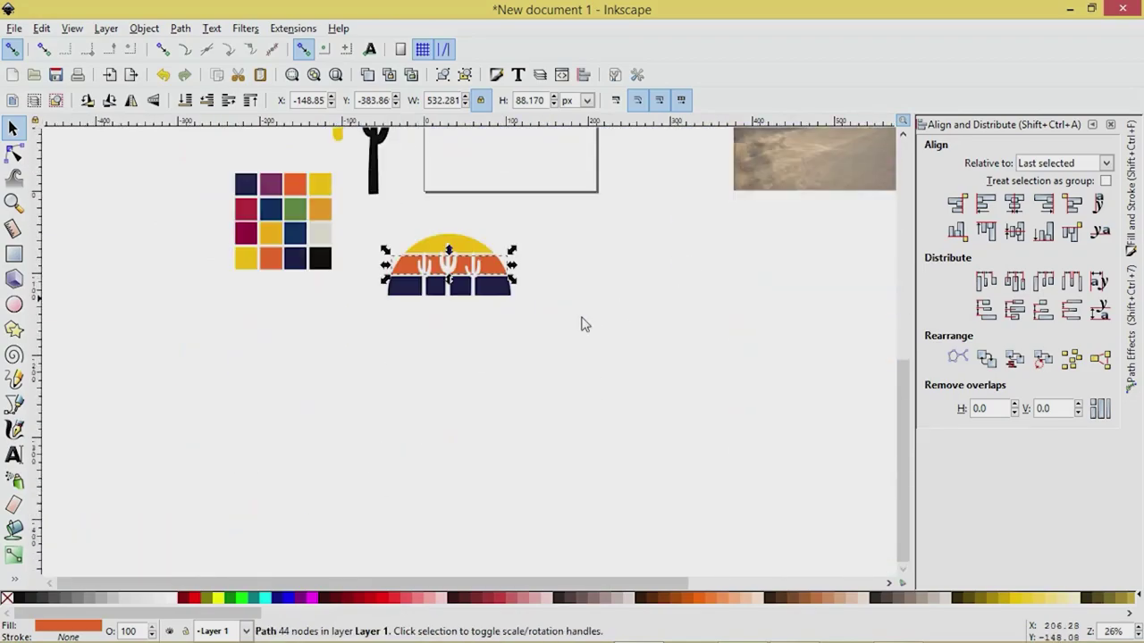
pyautogui.click(501, 355)
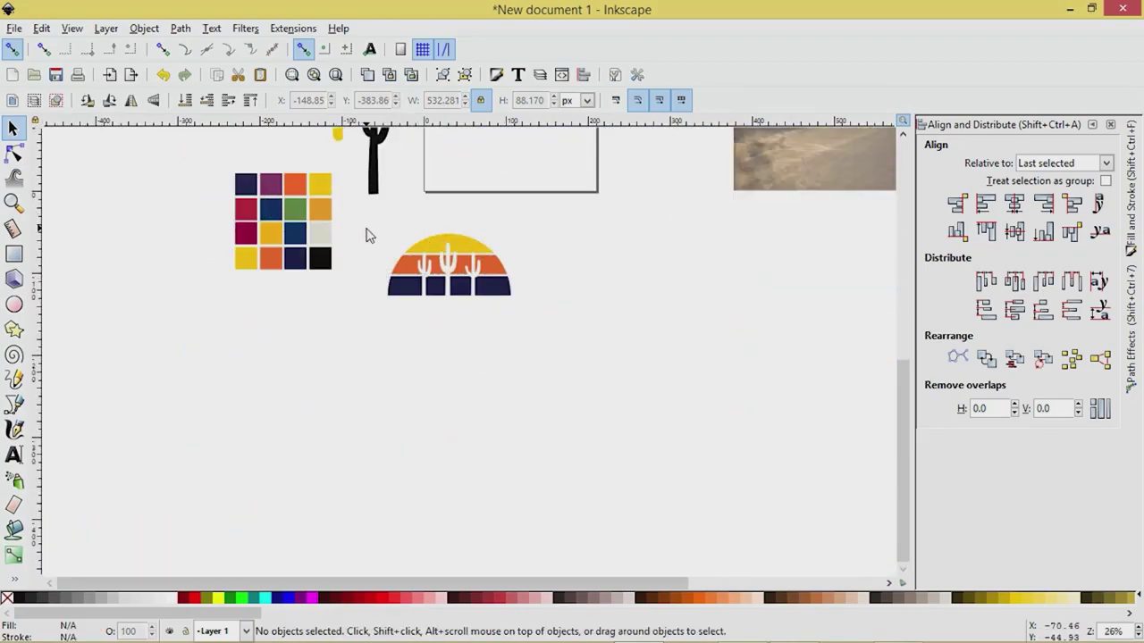
pyautogui.moveTo(366, 231); pyautogui.dragTo(576, 332)
pyautogui.click(411, 345)
pyautogui.moveTo(369, 214); pyautogui.dragTo(557, 349)
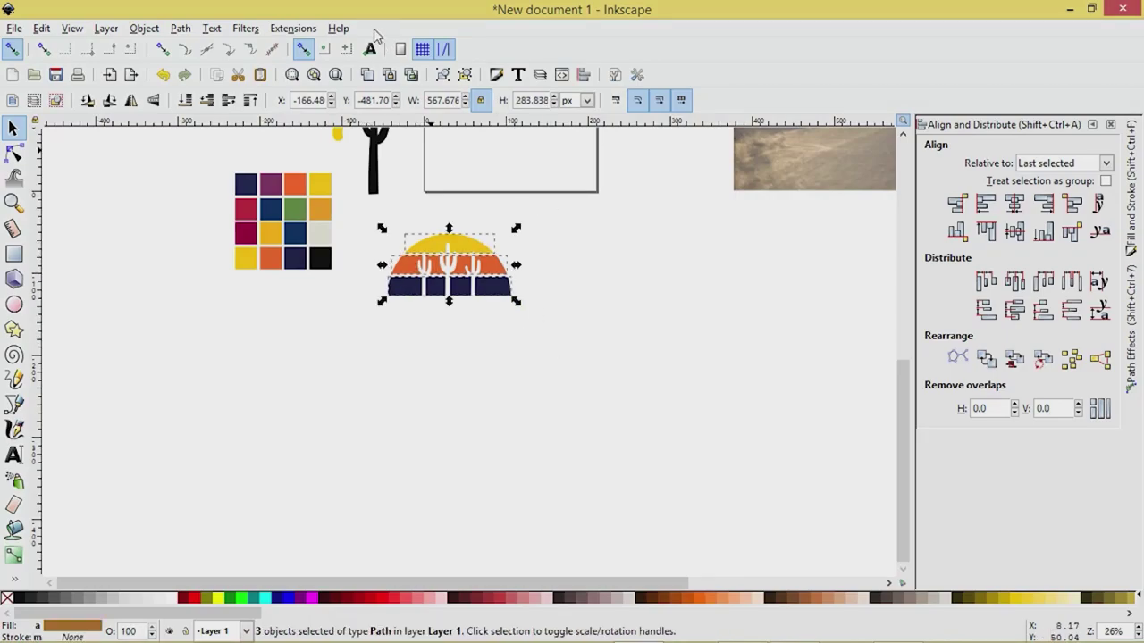
pyautogui.hotkey('ctrl', 'g')
pyautogui.click(561, 355)
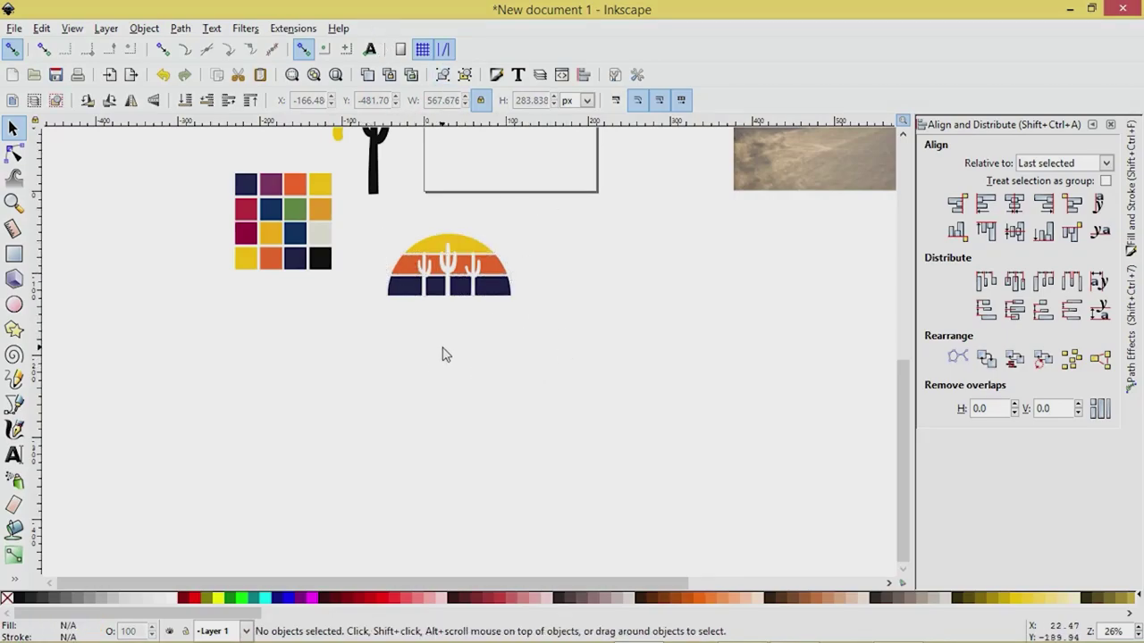
pyautogui.scroll(1, 447, 353)
pyautogui.keyDown('ctrl'); pyautogui.scroll(1, 444, 352); pyautogui.keyUp('ctrl')
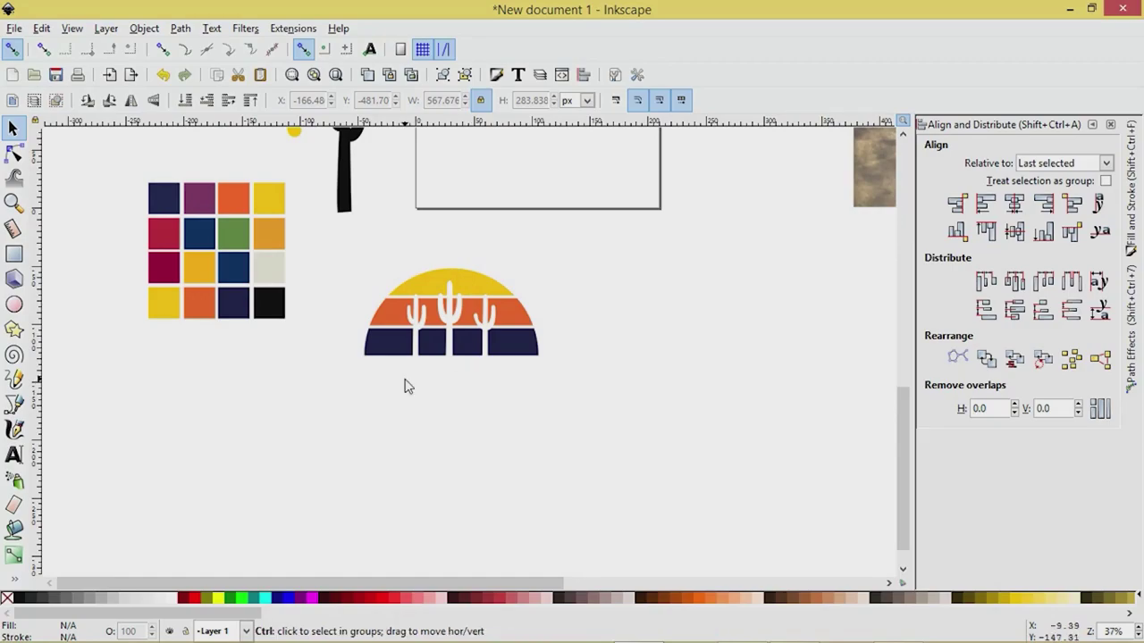
pyautogui.keyDown('ctrl'); pyautogui.scroll(2, 404, 386); pyautogui.keyUp('ctrl')
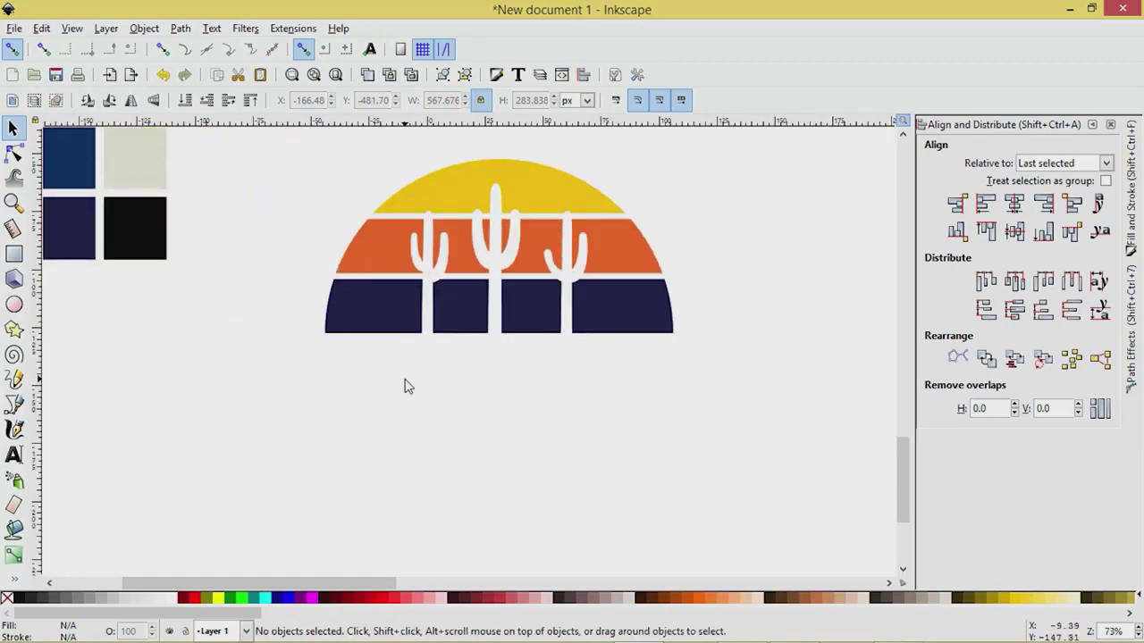